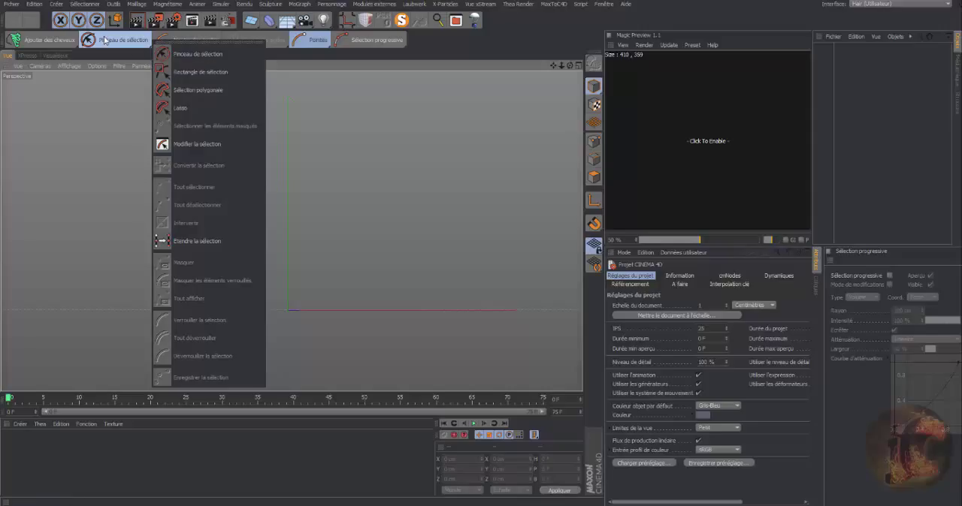
# Enable the Magic Preview render and disable it again.
pyautogui.click(106, 40)
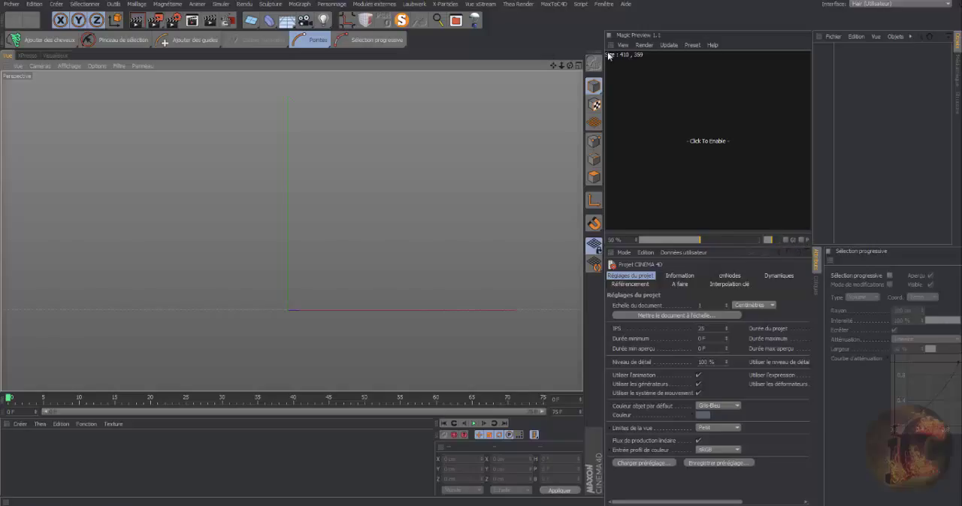
pyautogui.click(704, 144)
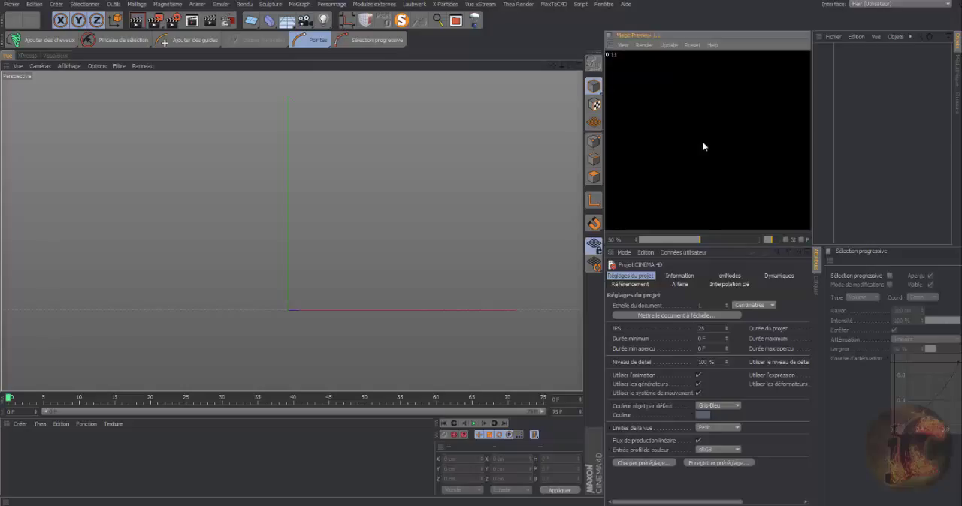
pyautogui.click(703, 146)
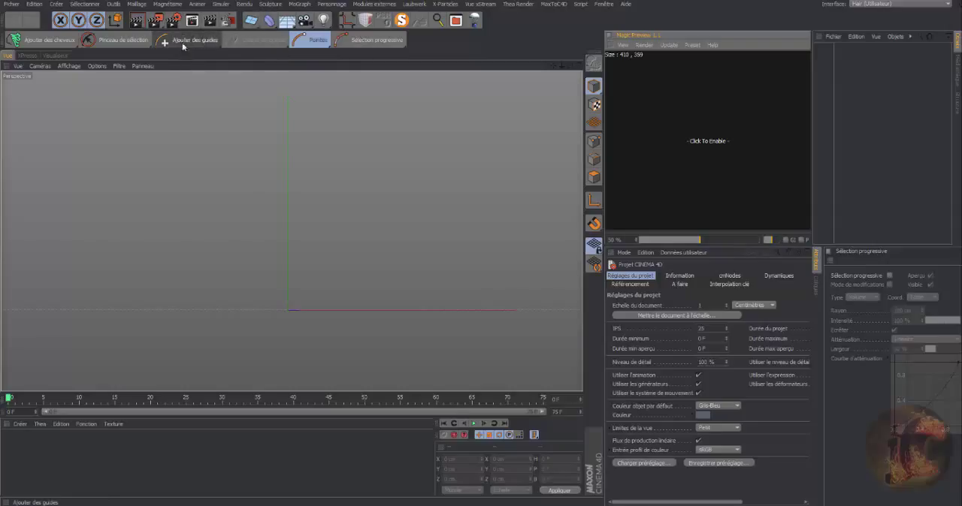
# Create a Sphère primitive and add a hair object (Cheveux) to it.
pyautogui.click(256, 28)
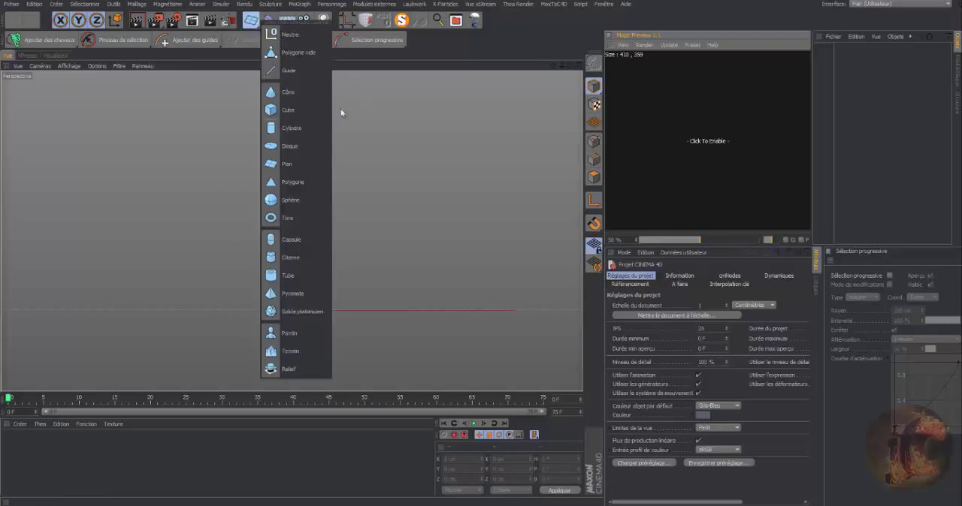
pyautogui.click(289, 200)
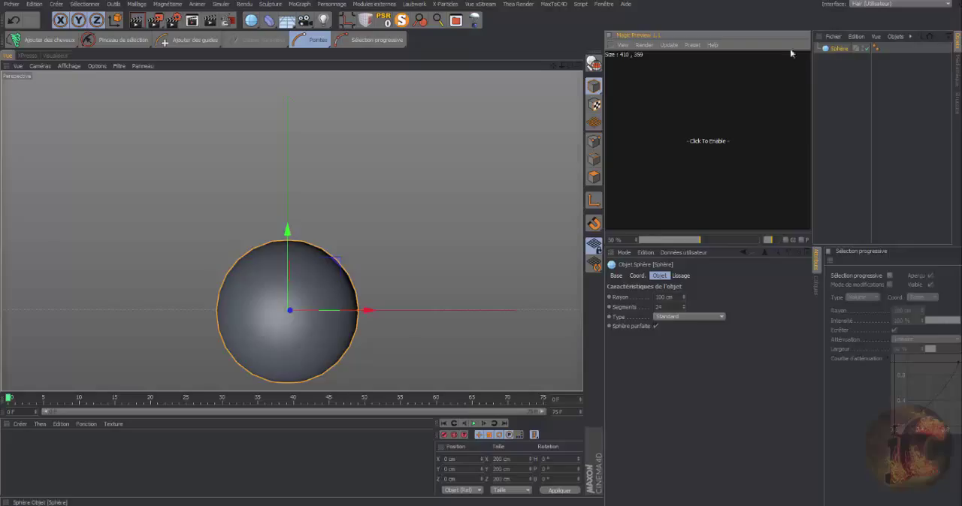
pyautogui.click(42, 41)
pyautogui.click(97, 53)
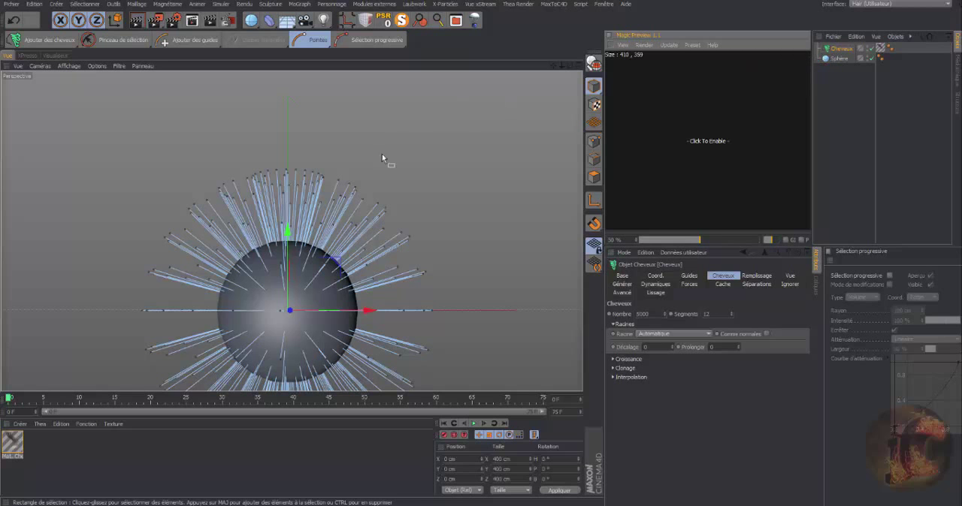
# Display the sphere shaded with its polygon lines and inspect the hair guides growing from it.
pyautogui.moveTo(569, 66); pyautogui.dragTo(585, 104)
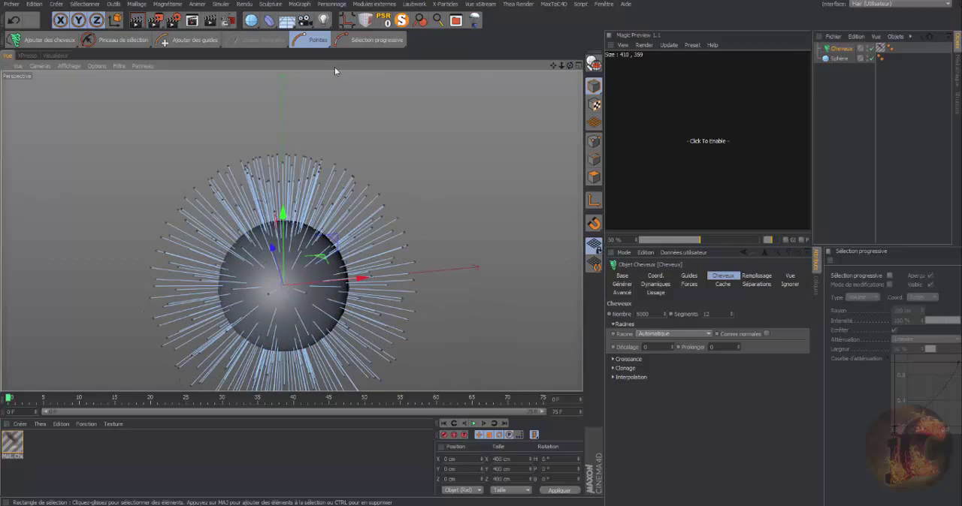
pyautogui.click(61, 67)
pyautogui.click(67, 93)
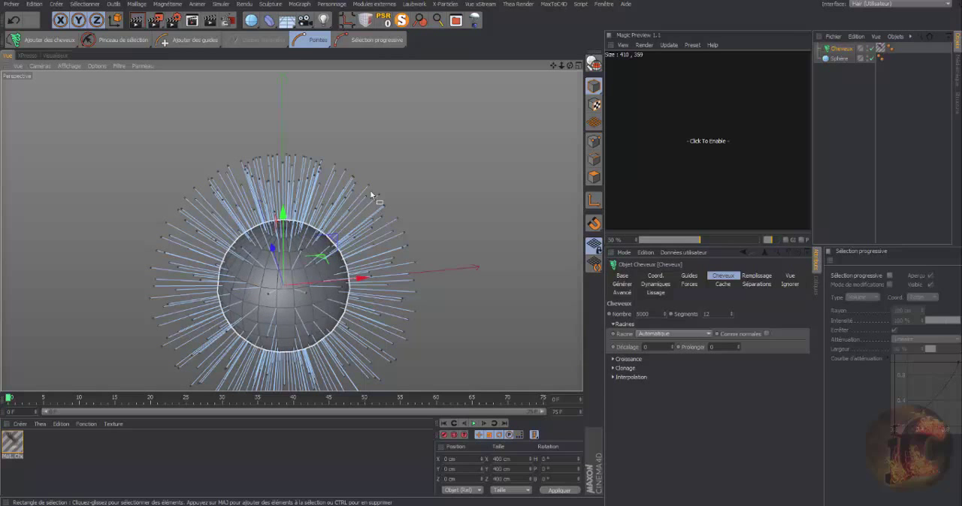
pyautogui.moveTo(553, 64); pyautogui.dragTo(582, 16)
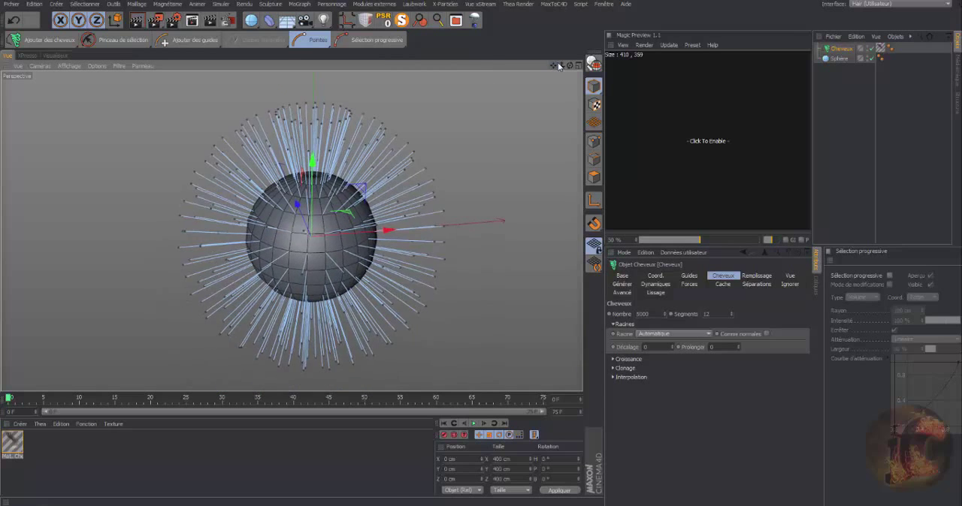
pyautogui.moveTo(561, 65); pyautogui.dragTo(635, 65)
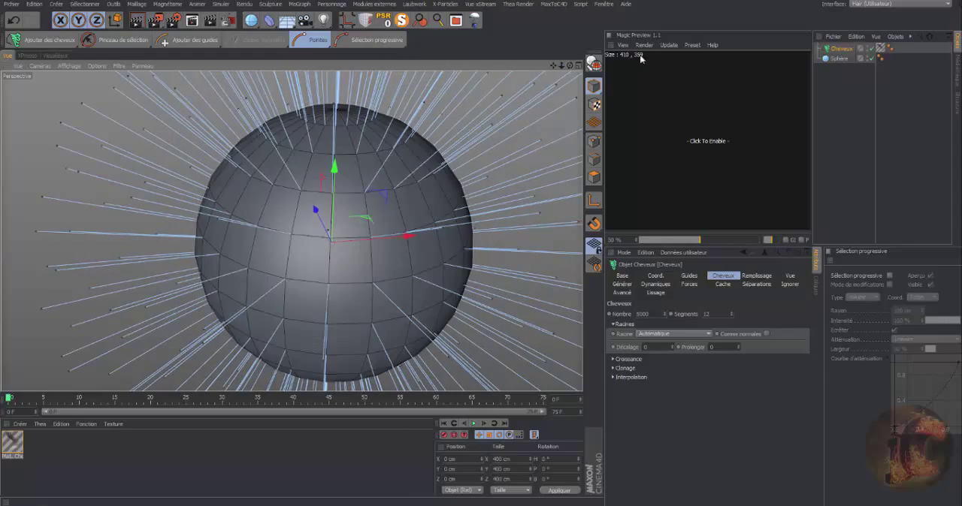
pyautogui.moveTo(569, 65); pyautogui.dragTo(579, 99)
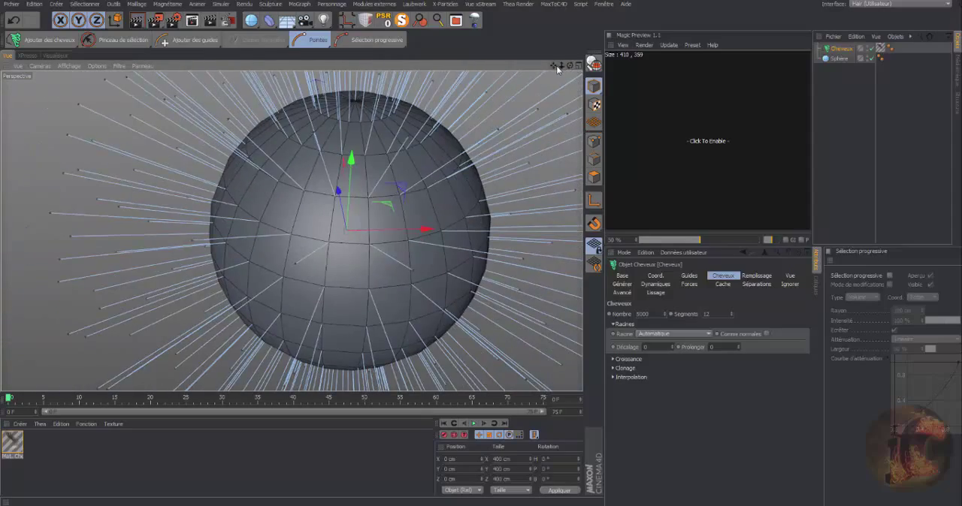
pyautogui.moveTo(561, 66); pyautogui.dragTo(590, 51)
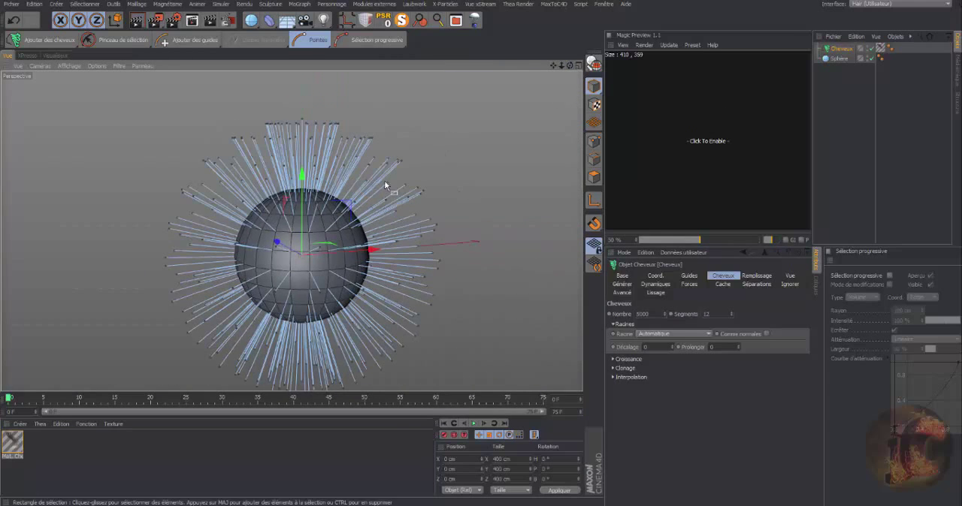
# Close all open projects without saving the changes.
pyautogui.click(12, 6)
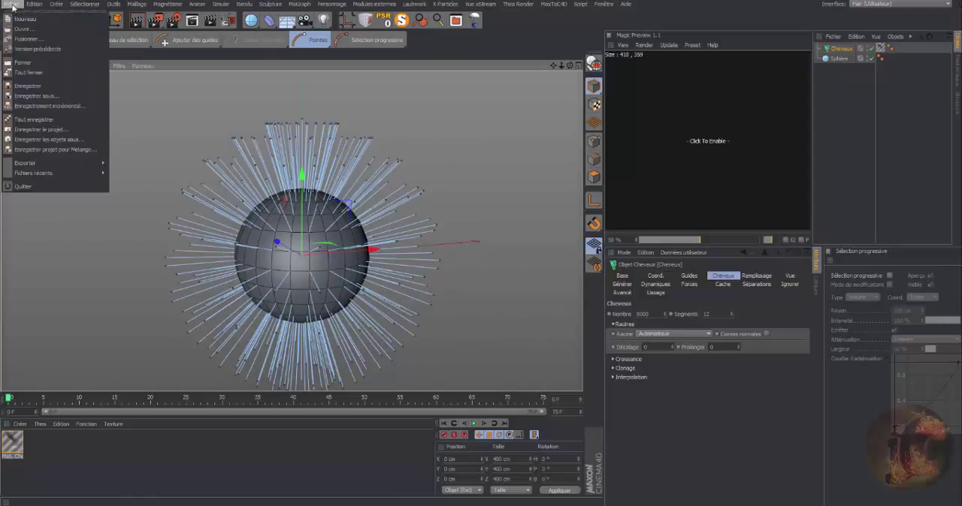
pyautogui.click(22, 73)
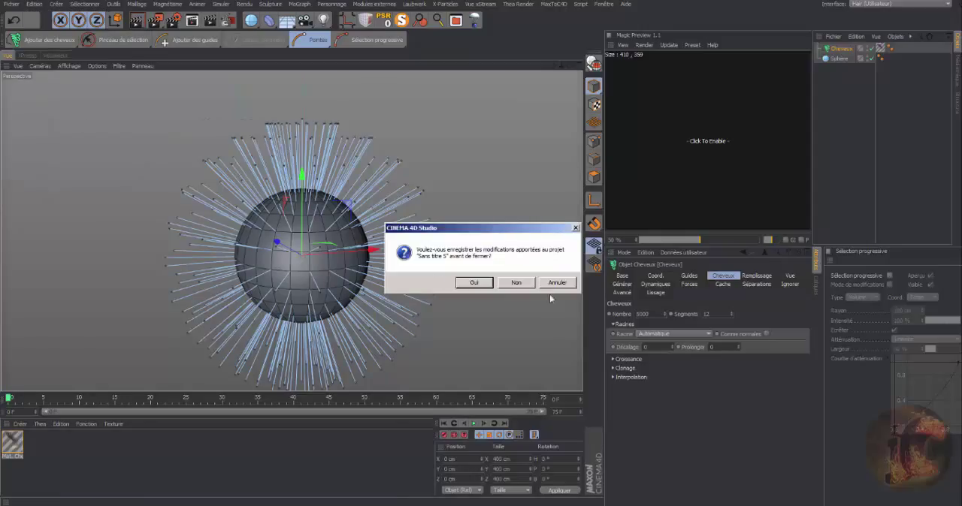
pyautogui.click(517, 283)
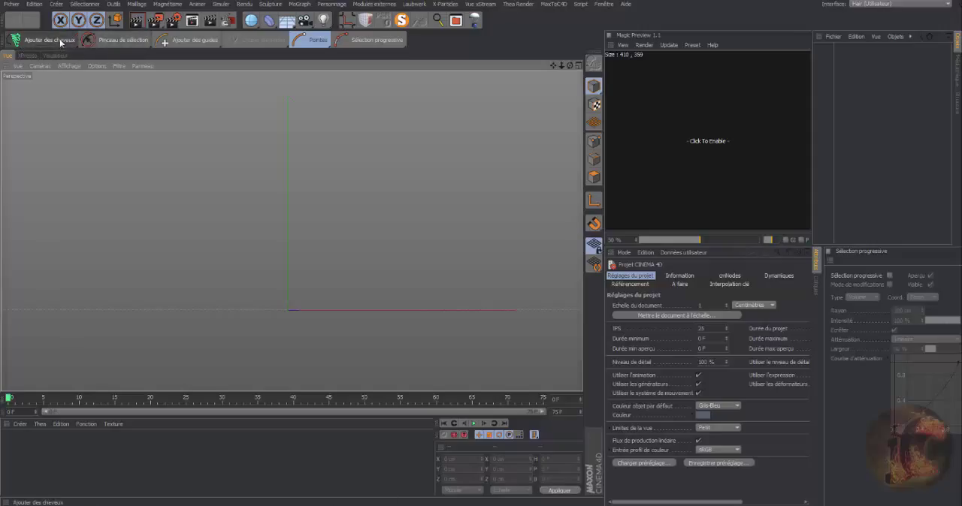
pyautogui.click(149, 47)
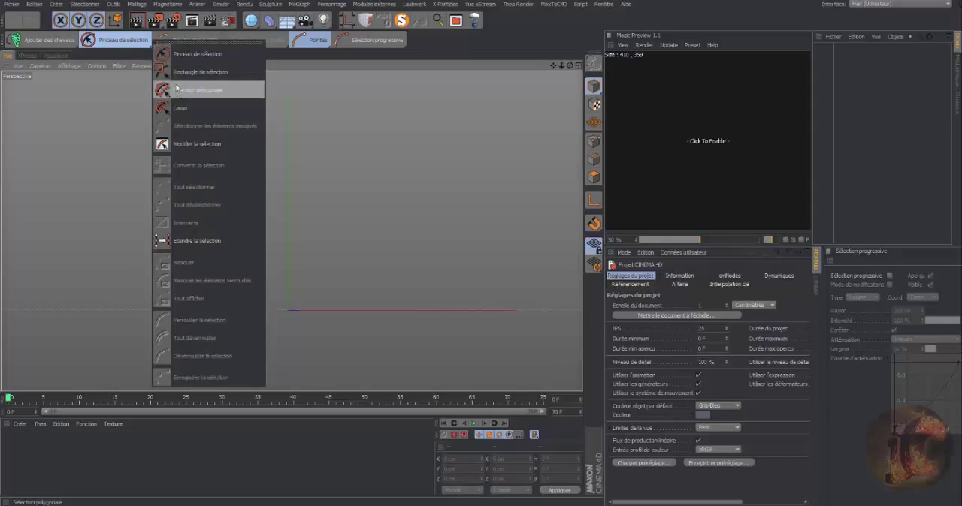
pyautogui.click(89, 52)
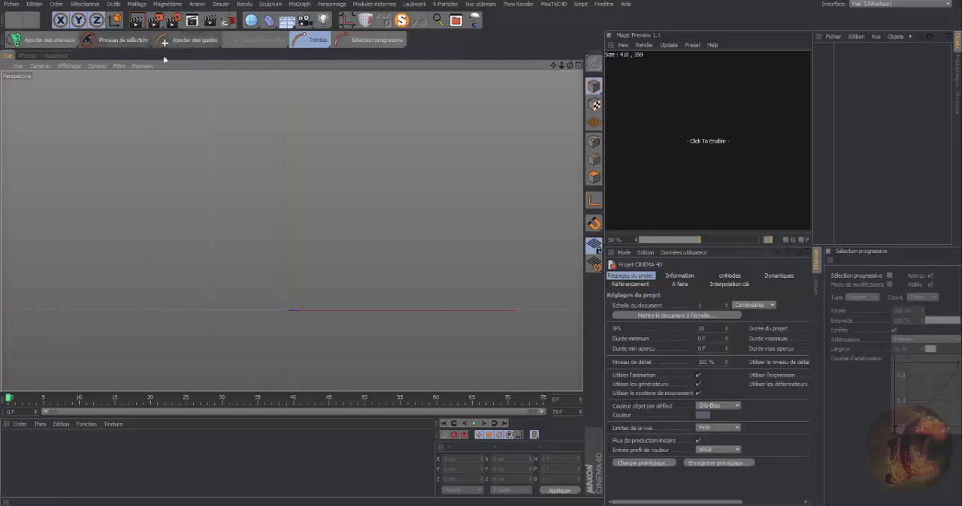
# Activate the Brosser hair tool, reduce its brush proportions to 47 % and tilt its angle.
pyautogui.click(218, 46)
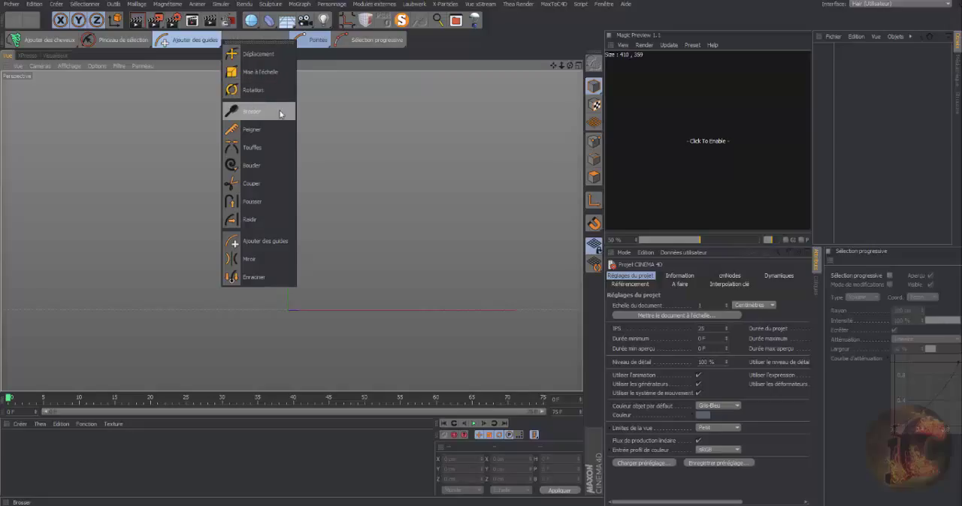
pyautogui.click(280, 113)
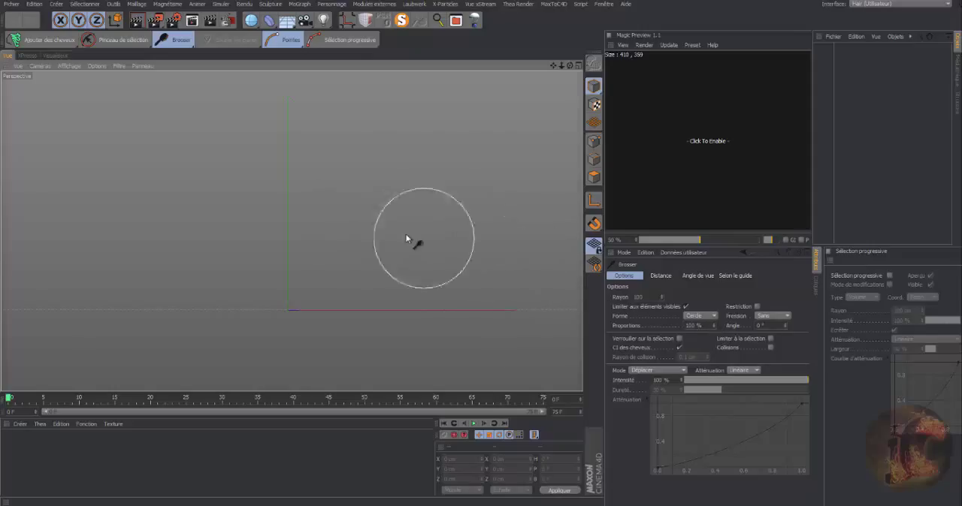
pyautogui.moveTo(714, 326); pyautogui.dragTo(714, 330)
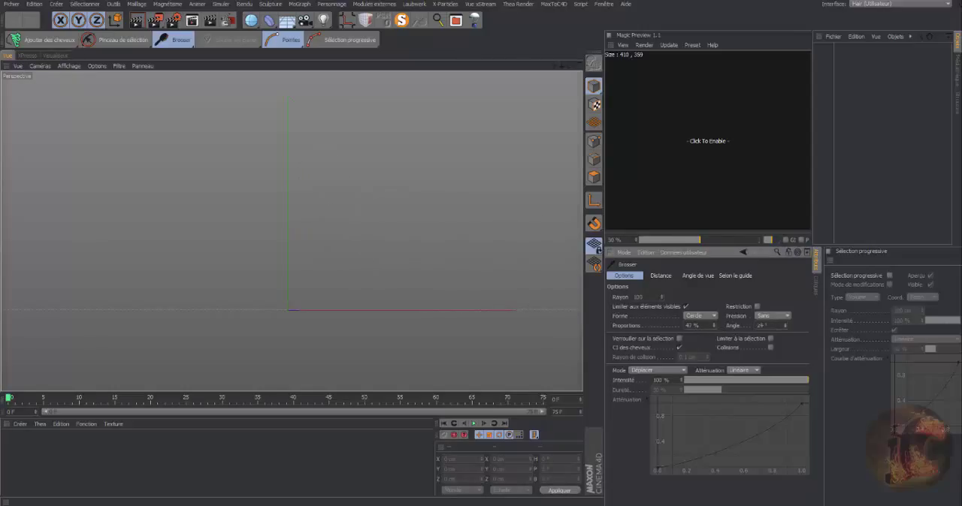
pyautogui.moveTo(785, 326); pyautogui.dragTo(784, 315)
# Reset the Brosser tool's angle to 0° and its proportions to 100 %.
pyautogui.moveTo(782, 327); pyautogui.dragTo(643, 331)
pyautogui.press('BackSpace')
pyautogui.press('BackSpace')
pyautogui.write('100')
pyautogui.press('Return')
# Set the brush falloff to Spline and reshape its curve to rise steeply at first and flatten towards the end.
pyautogui.click(756, 370)
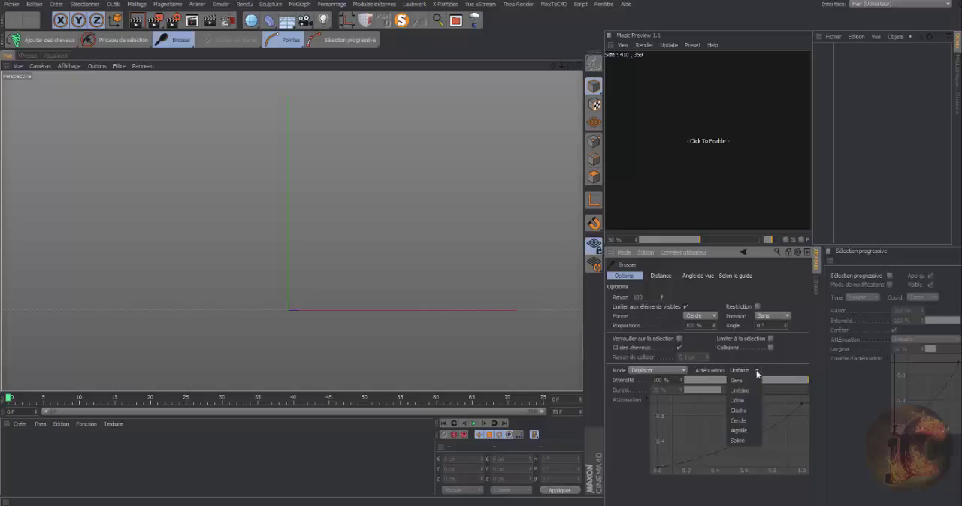
pyautogui.click(738, 441)
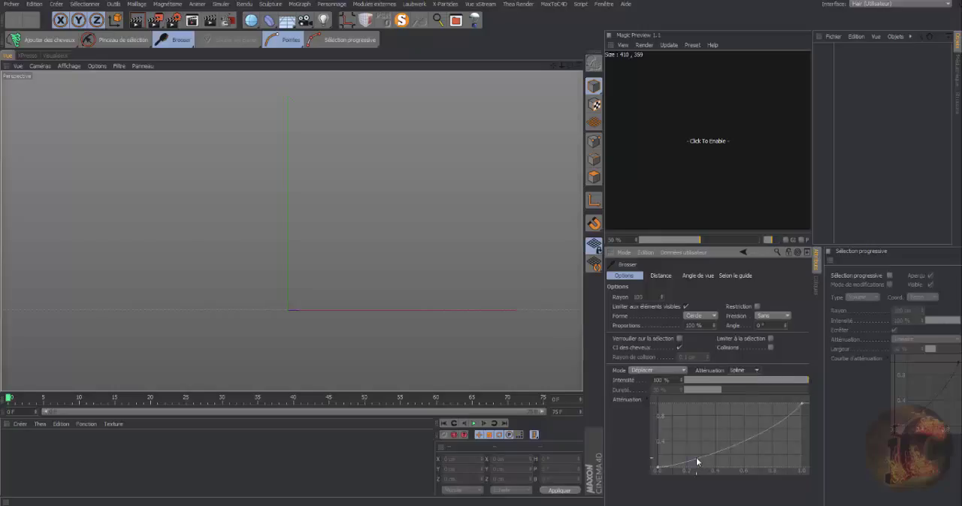
pyautogui.click(657, 467)
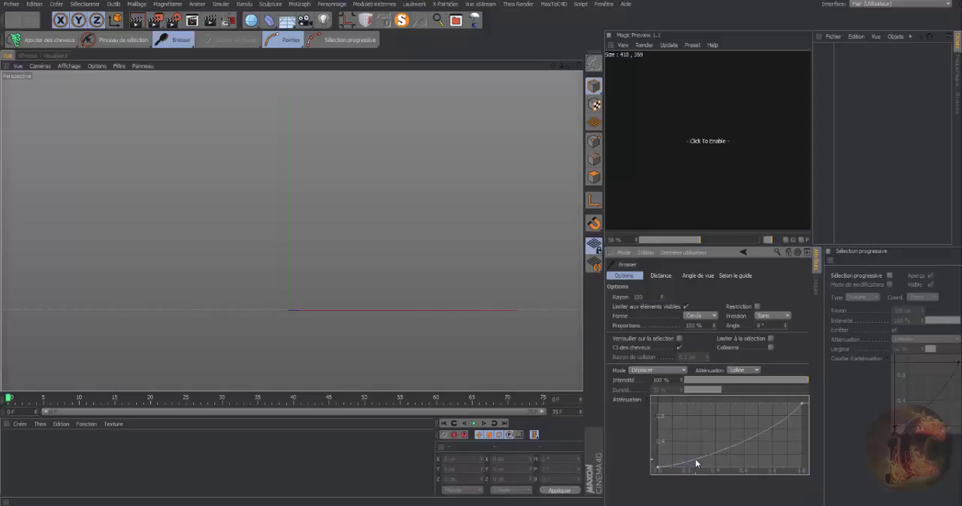
pyautogui.moveTo(695, 459); pyautogui.dragTo(685, 424)
pyautogui.click(685, 427)
pyautogui.moveTo(685, 426)
pyautogui.mouseDown()
pyautogui.moveTo(722, 448)
pyautogui.moveTo(700, 425)
pyautogui.mouseUp()
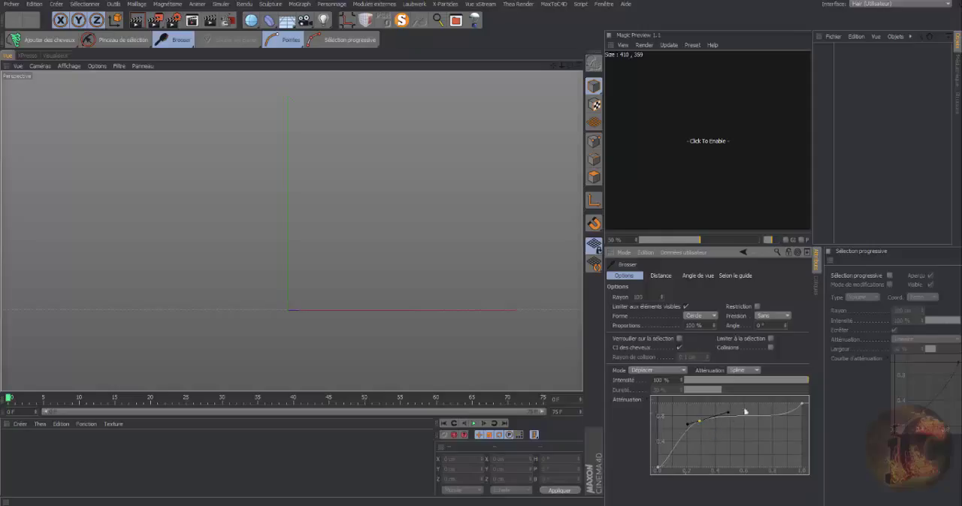
pyautogui.click(801, 405)
pyautogui.moveTo(791, 418); pyautogui.dragTo(773, 407)
# Switch the brush falloff to Linéaire.
pyautogui.click(756, 371)
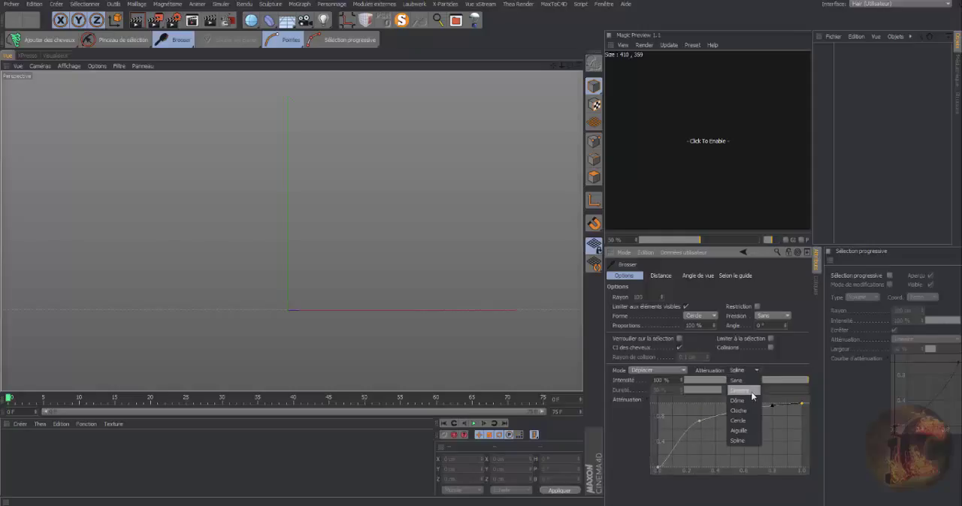
pyautogui.click(751, 391)
pyautogui.click(756, 371)
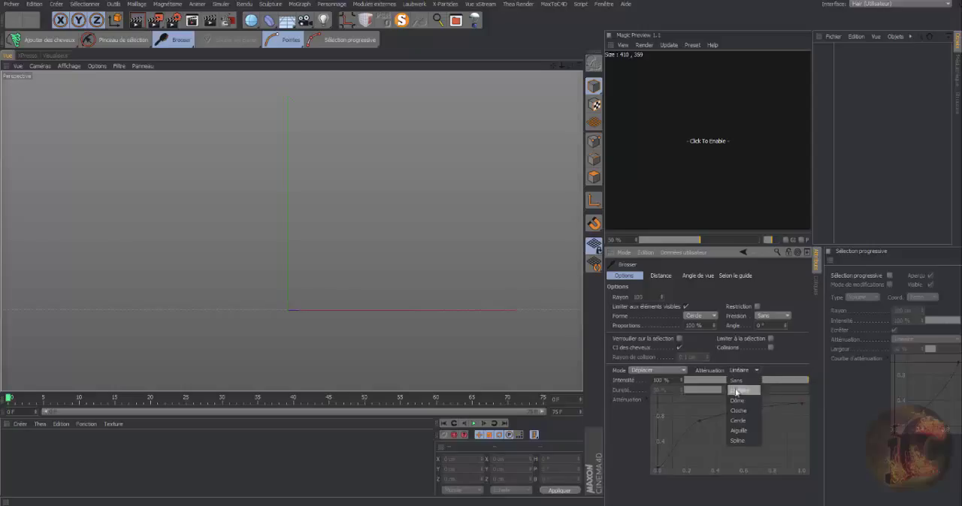
pyautogui.click(635, 460)
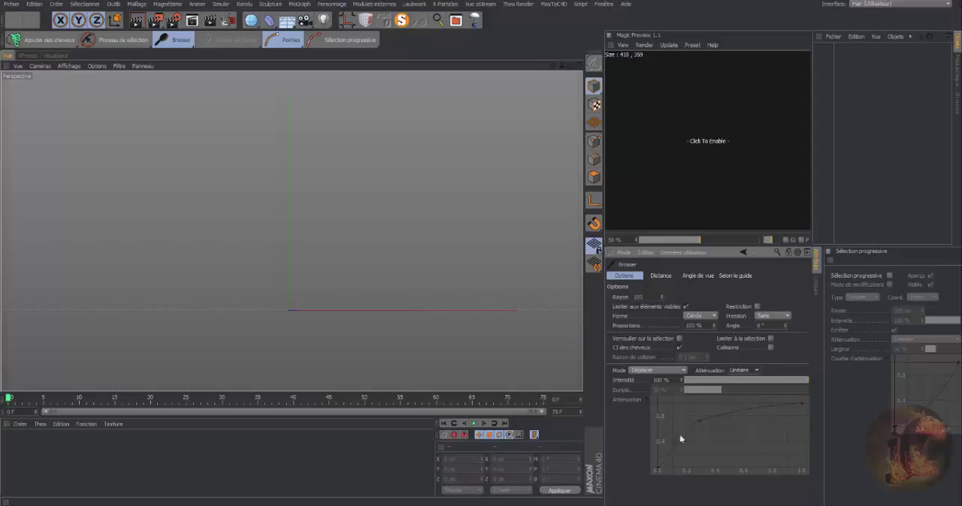
# Apply the linear preset to the brush's Spline falloff curve, and set the falloff type to Sans.
pyautogui.click(755, 371)
pyautogui.click(733, 440)
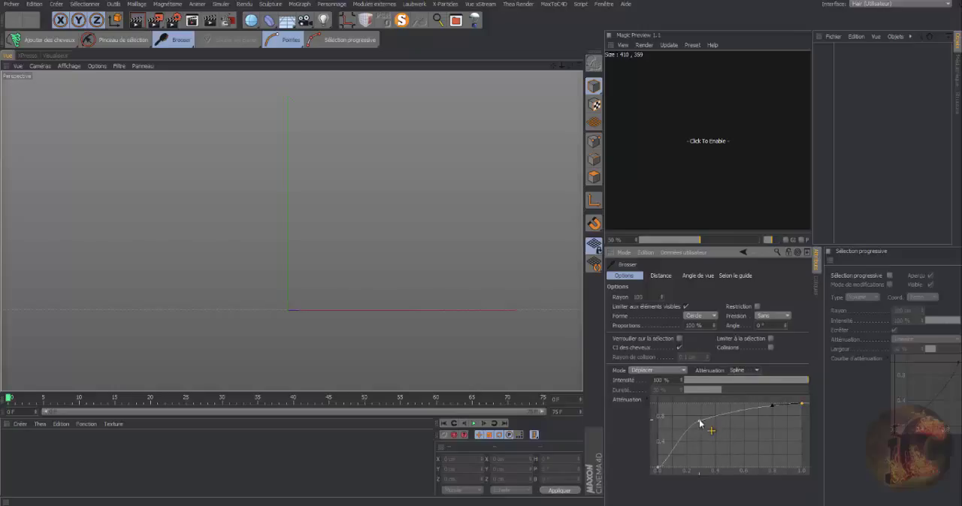
pyautogui.rightClick(698, 425)
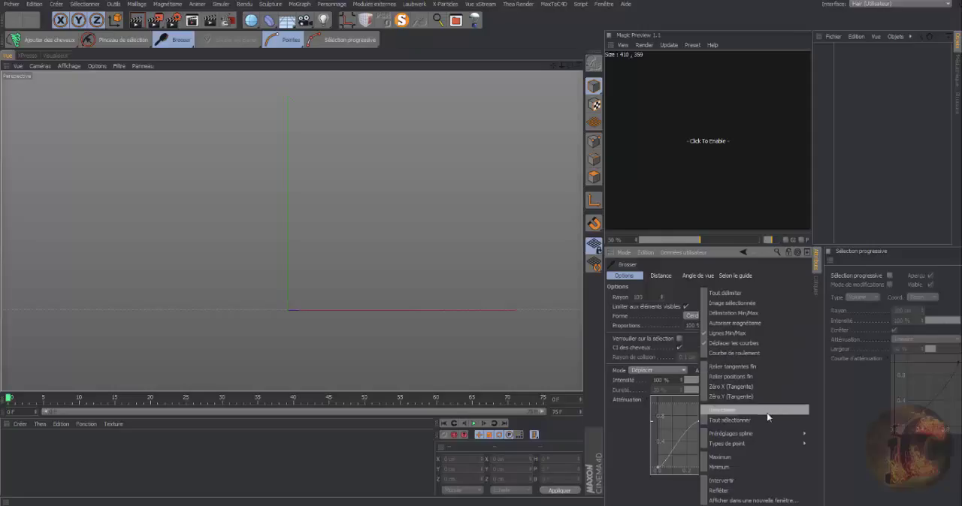
pyautogui.moveTo(766, 444)
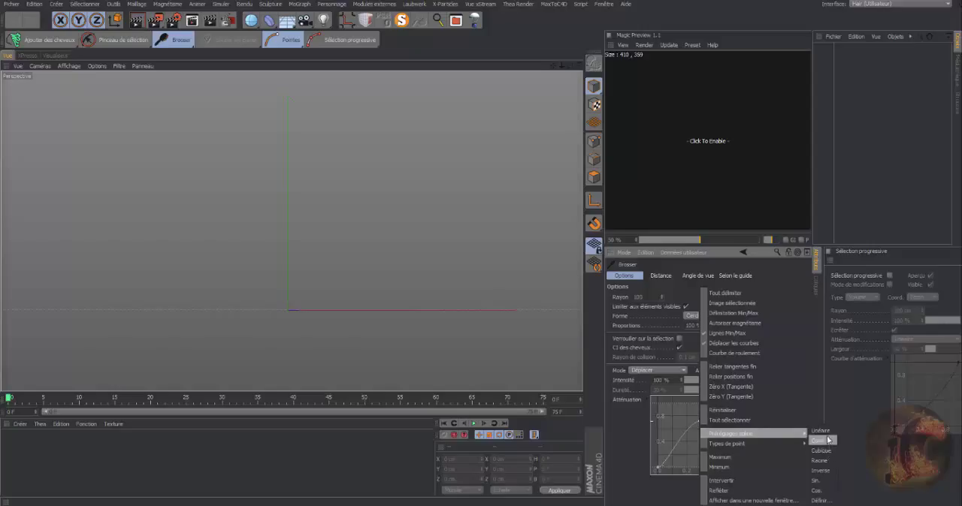
pyautogui.click(831, 432)
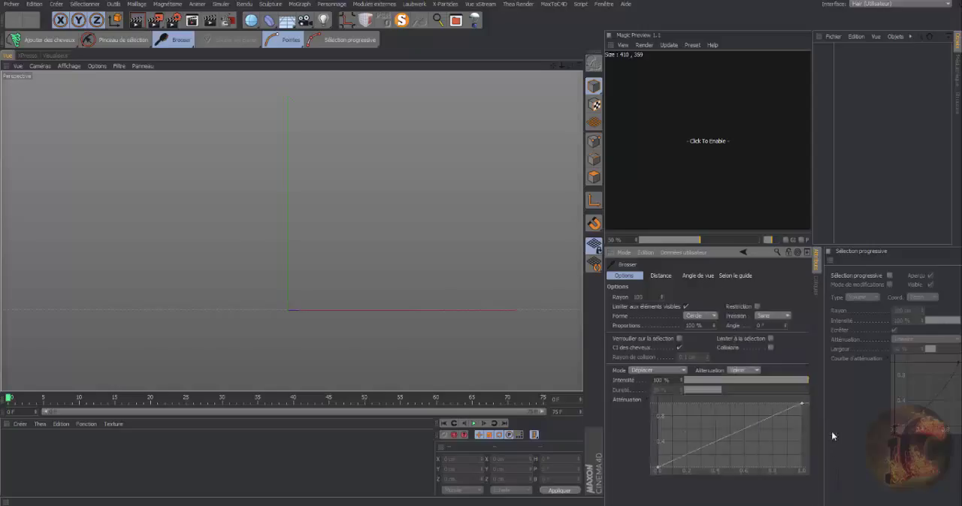
pyautogui.click(658, 470)
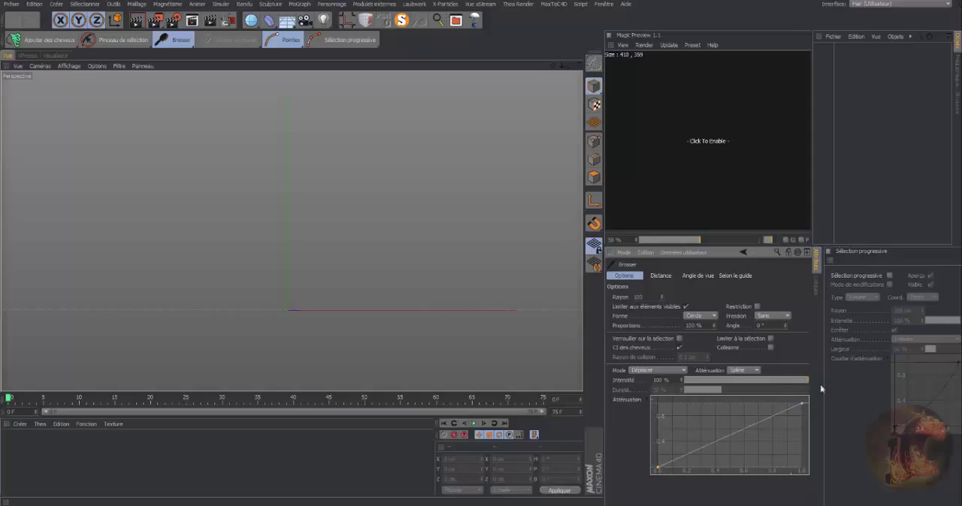
pyautogui.click(757, 371)
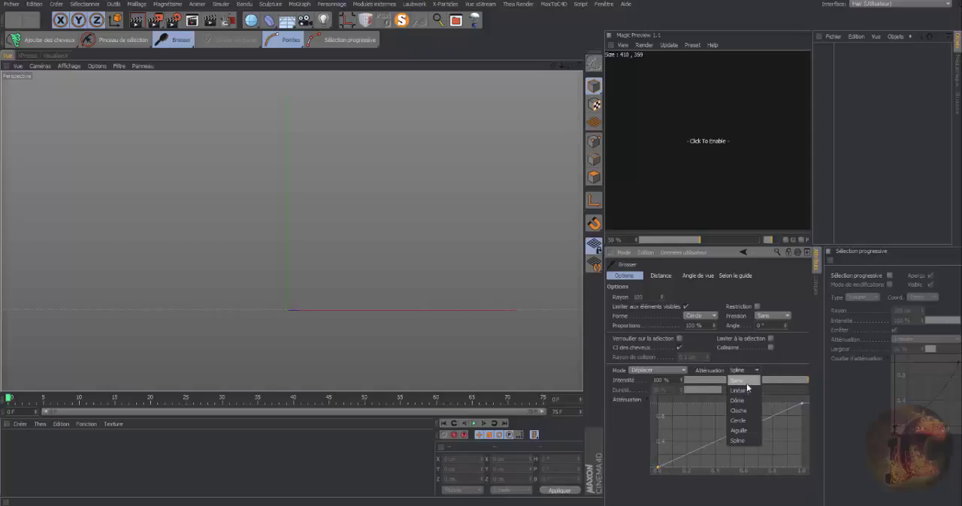
pyautogui.click(746, 383)
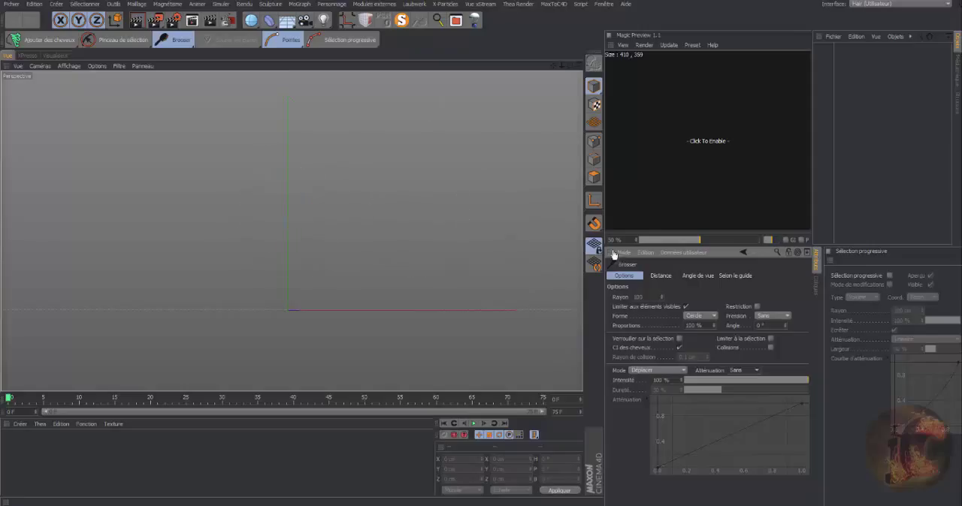
# Activate the Ajouter des guides hair tool to show its options.
pyautogui.click(193, 49)
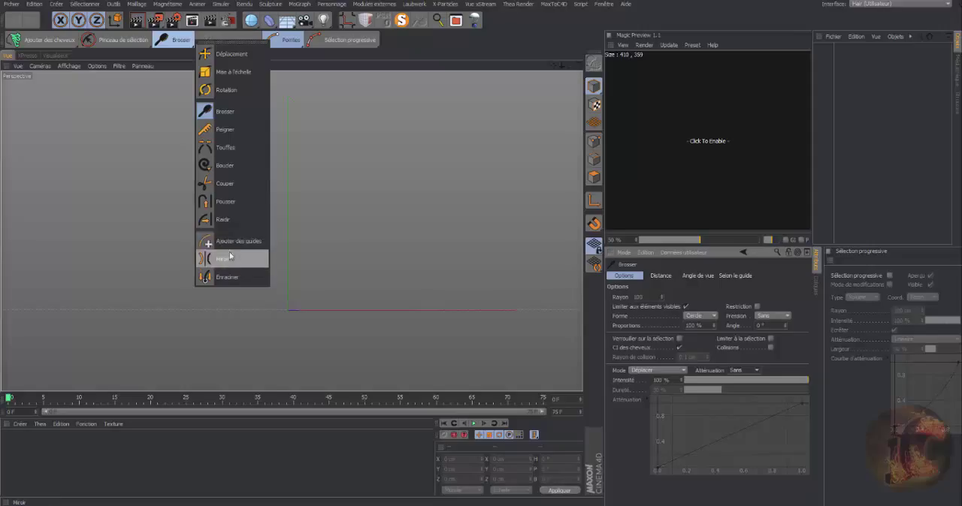
pyautogui.click(232, 242)
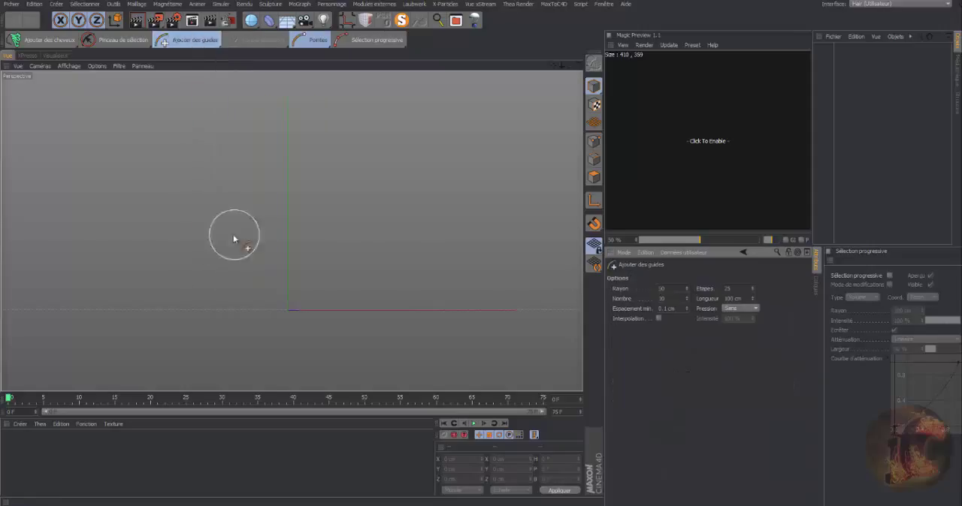
# Load the Female_Bust model into the scene from the Base Meshes folder of the Sculpting library presets.
pyautogui.click(956, 73)
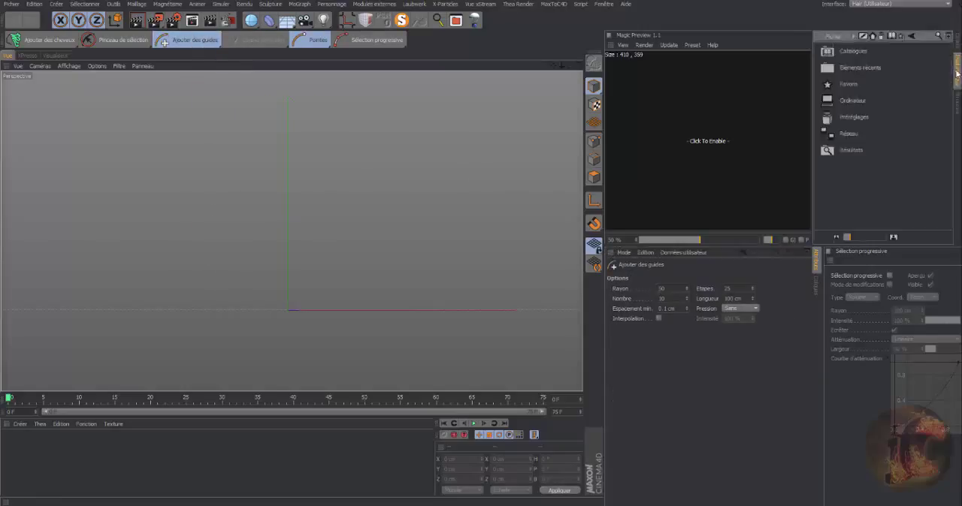
pyautogui.doubleClick(852, 119)
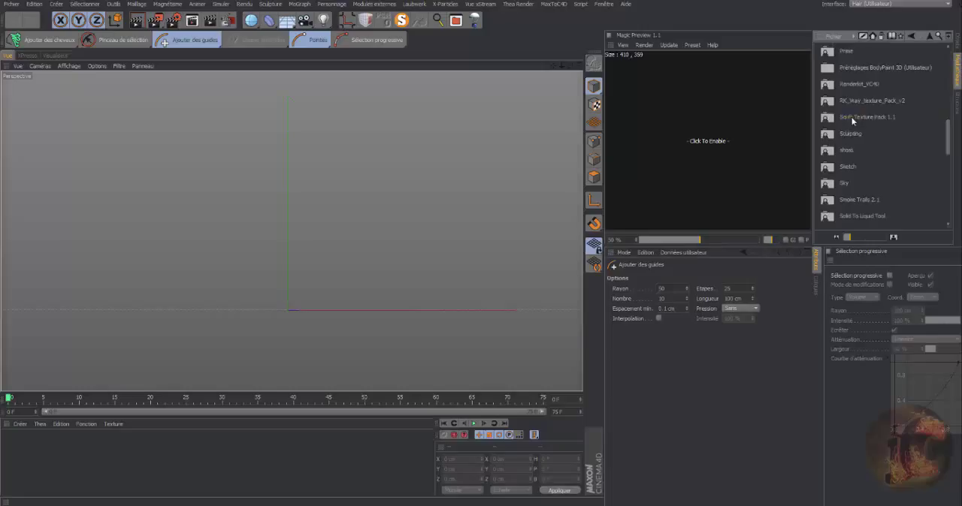
pyautogui.doubleClick(848, 134)
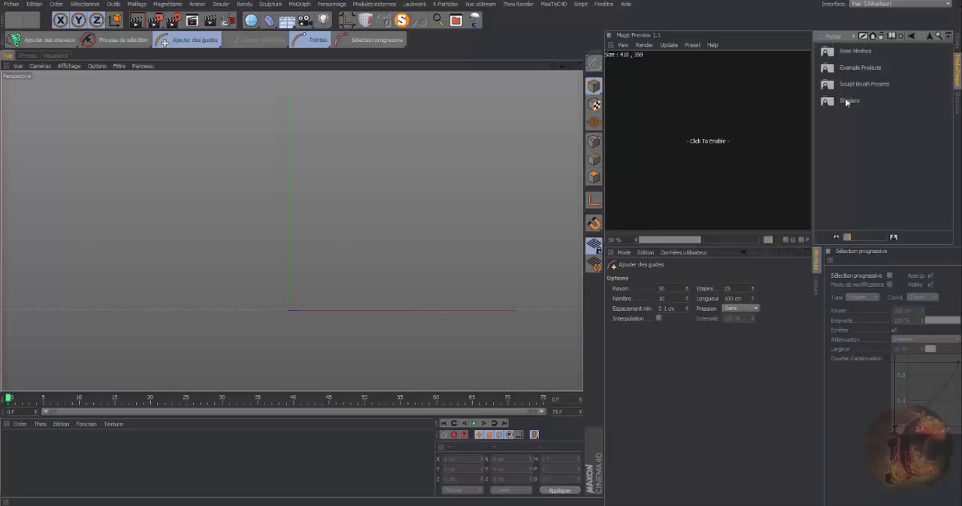
pyautogui.doubleClick(856, 51)
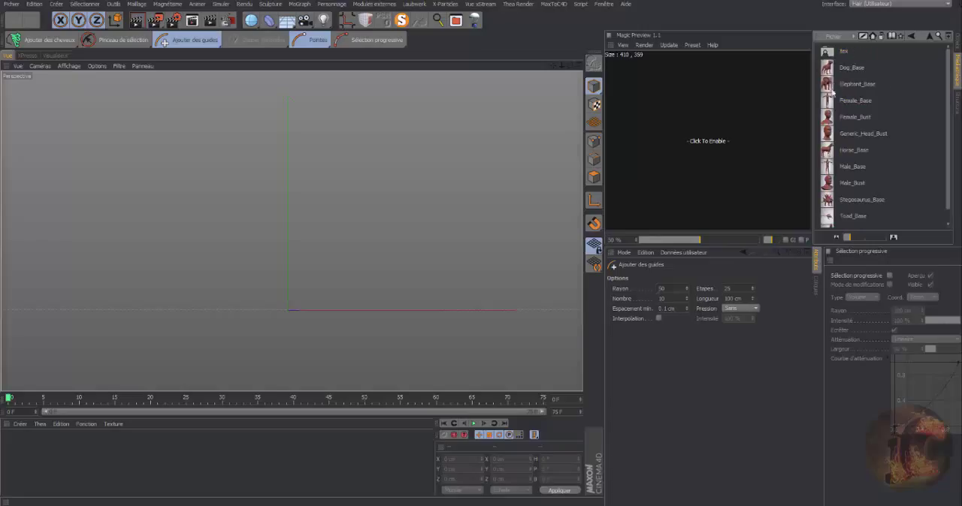
pyautogui.doubleClick(847, 117)
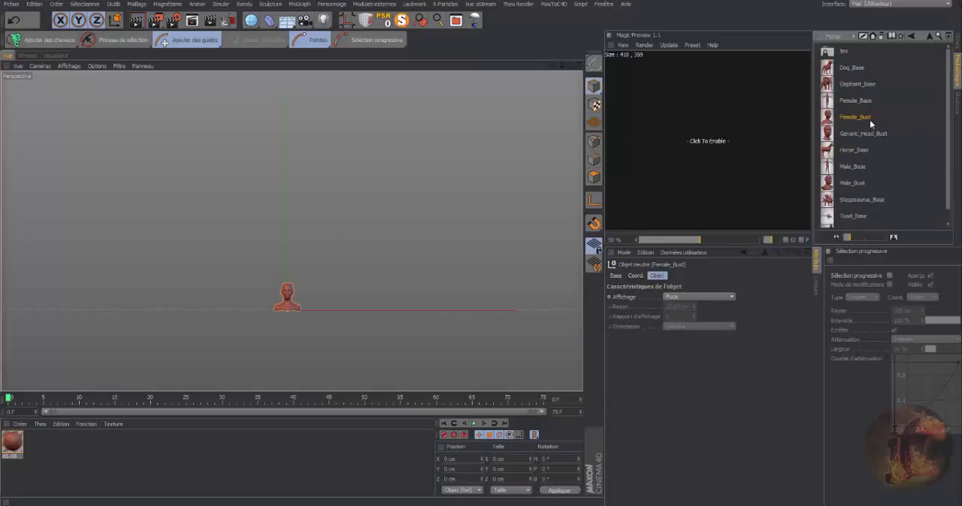
pyautogui.press('s')
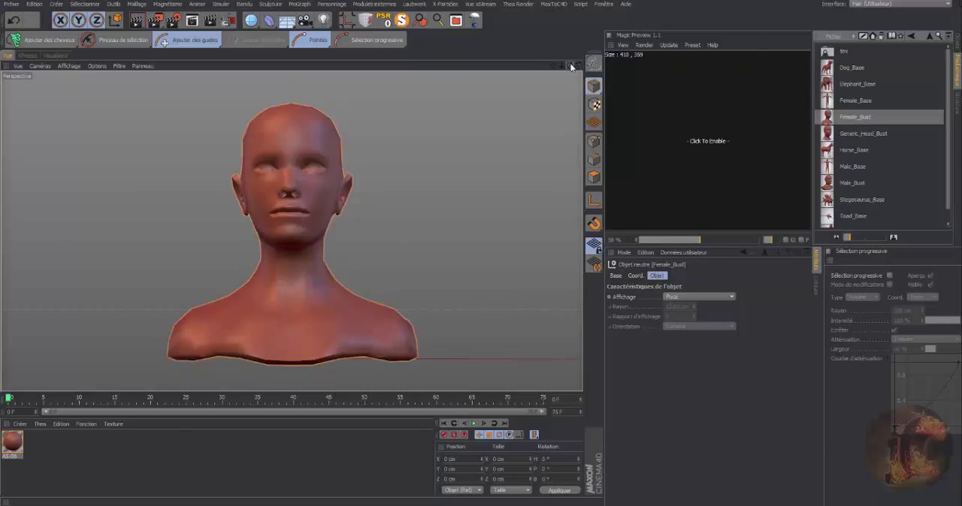
# Switch the viewport display to shading with mesh lines so the bust's polygon edges show.
pyautogui.moveTo(570, 66); pyautogui.dragTo(473, 79)
pyautogui.moveTo(553, 66); pyautogui.dragTo(464, 76)
pyautogui.moveTo(570, 66); pyautogui.dragTo(592, 68)
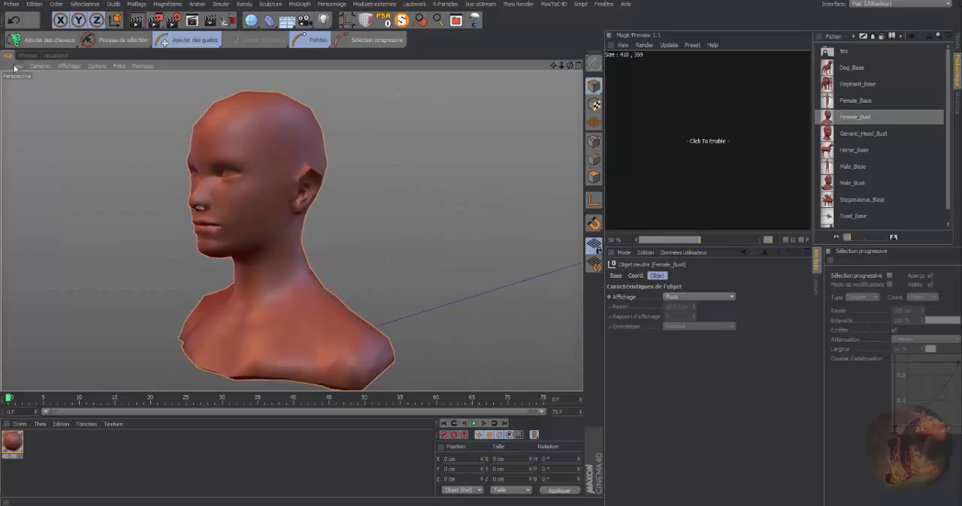
pyautogui.click(61, 67)
pyautogui.click(82, 91)
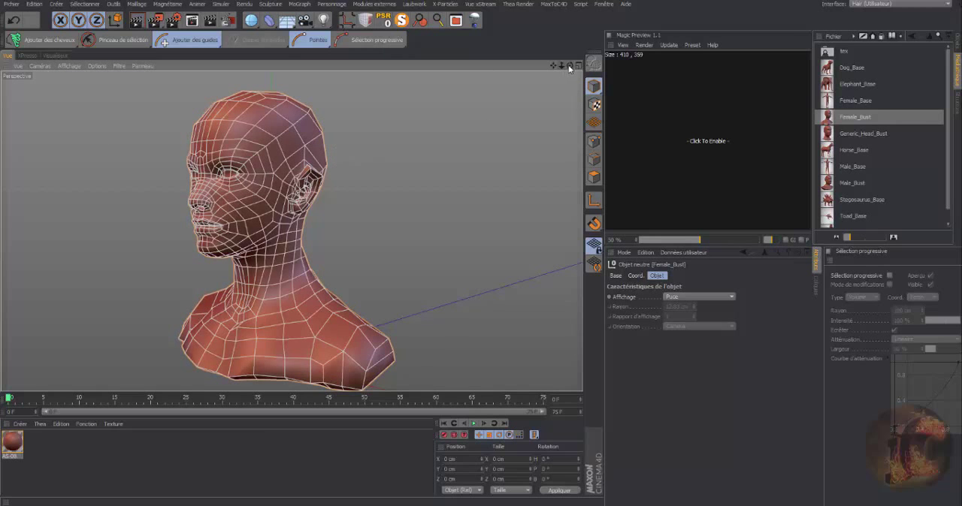
# Examine the bust's polygon layout around the scalp, ears and face from several angles.
pyautogui.moveTo(569, 66)
pyautogui.mouseDown()
pyautogui.moveTo(435, 66)
pyautogui.moveTo(658, 62)
pyautogui.moveTo(451, 66)
pyautogui.moveTo(567, 62)
pyautogui.mouseUp()
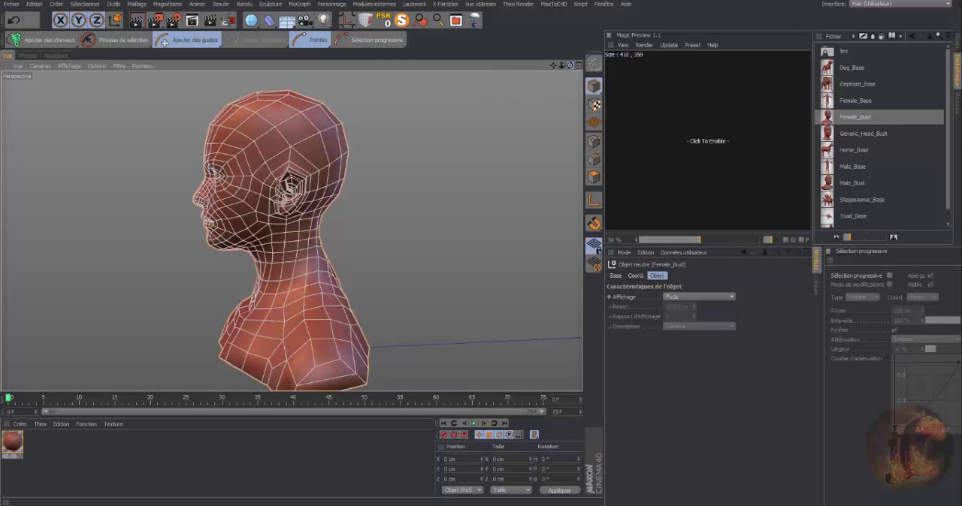
pyautogui.moveTo(567, 69); pyautogui.dragTo(496, 69)
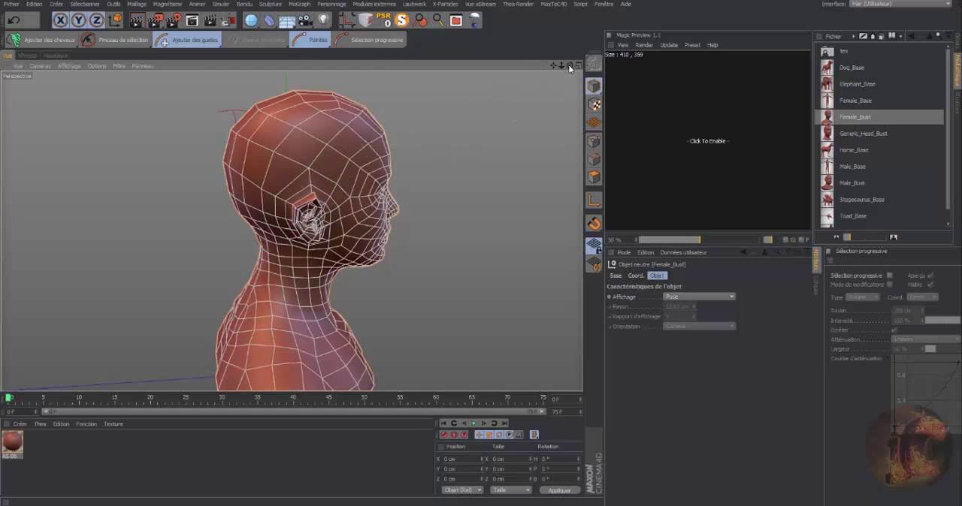
pyautogui.moveTo(569, 67); pyautogui.dragTo(548, 69)
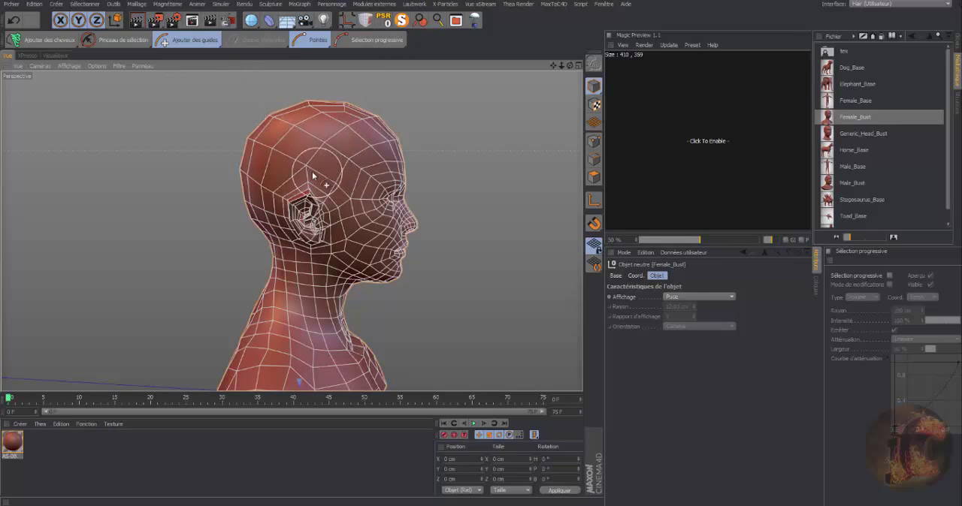
pyautogui.moveTo(570, 65)
pyautogui.mouseDown()
pyautogui.moveTo(495, 83)
pyautogui.moveTo(572, 69)
pyautogui.mouseUp()
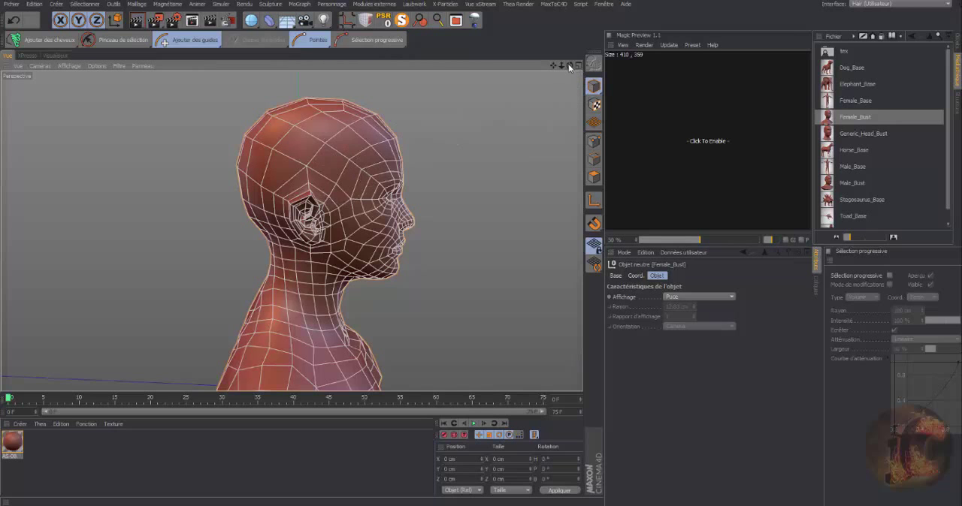
pyautogui.moveTo(570, 66); pyautogui.dragTo(466, 73)
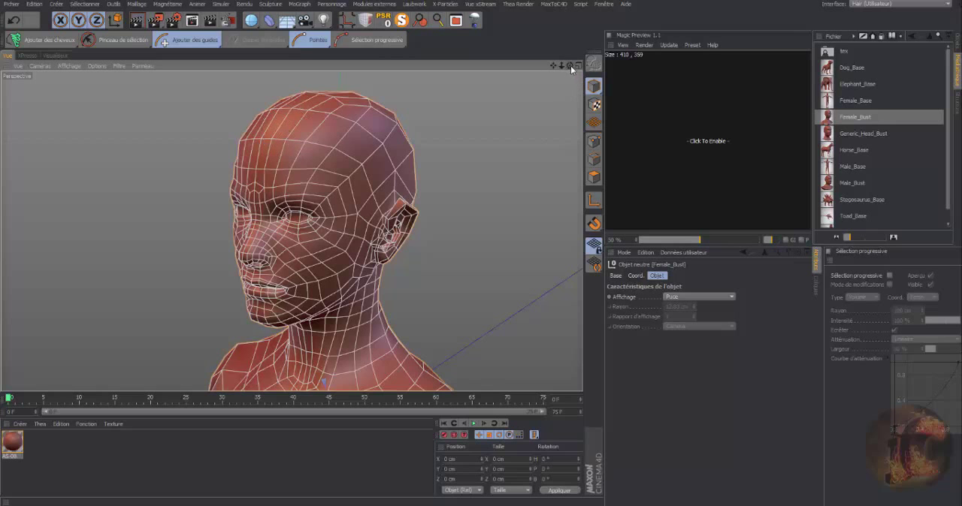
pyautogui.moveTo(571, 65); pyautogui.dragTo(526, 68)
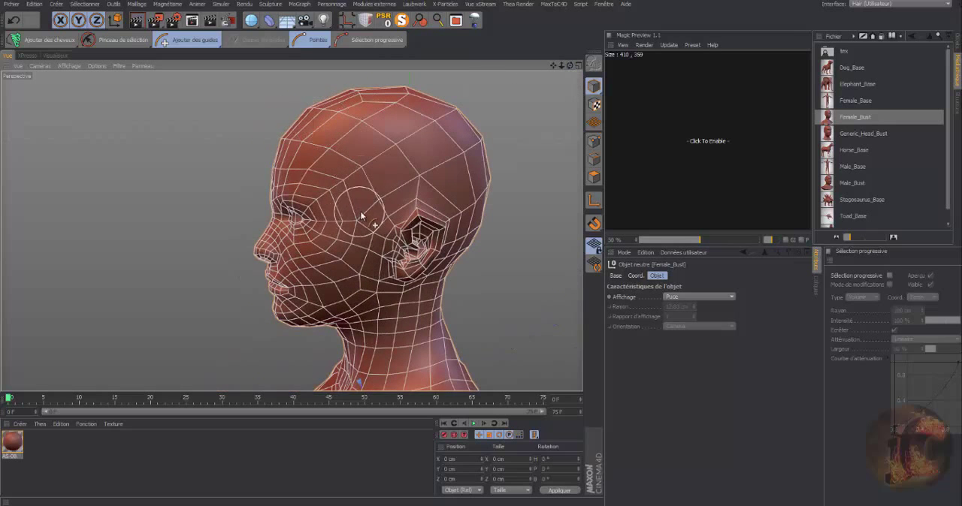
pyautogui.moveTo(570, 65); pyautogui.dragTo(541, 68)
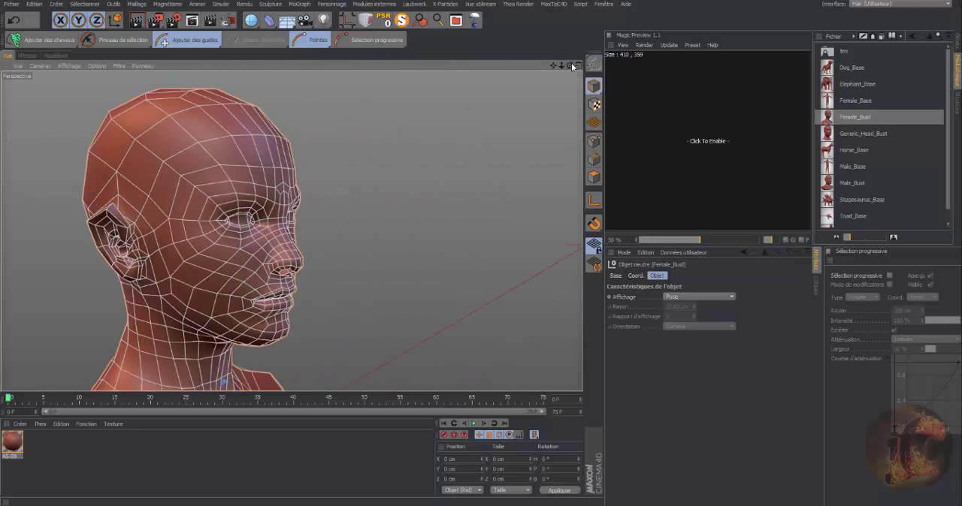
pyautogui.moveTo(560, 66); pyautogui.dragTo(559, 67)
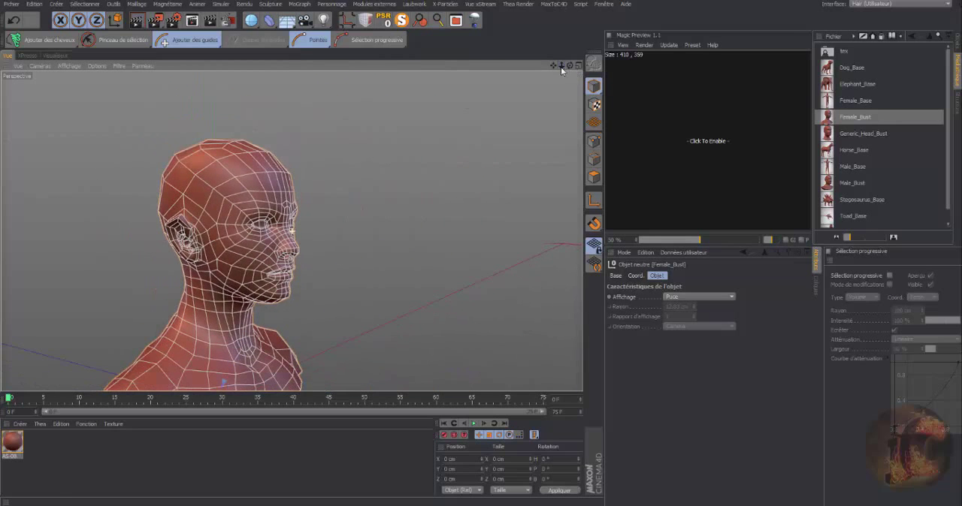
# Review the list of available hair guide tools, from Déplacement to Enraciner, without choosing another one.
pyautogui.click(221, 48)
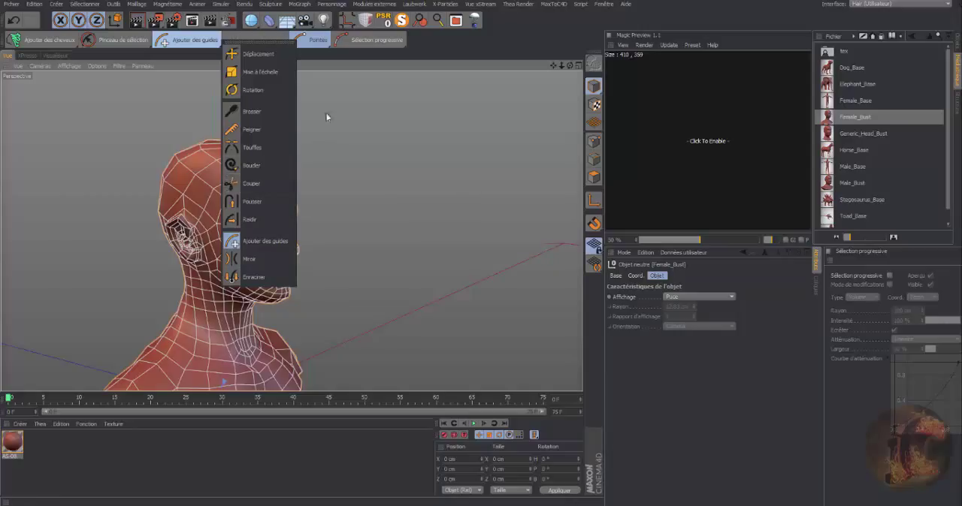
pyautogui.click(470, 45)
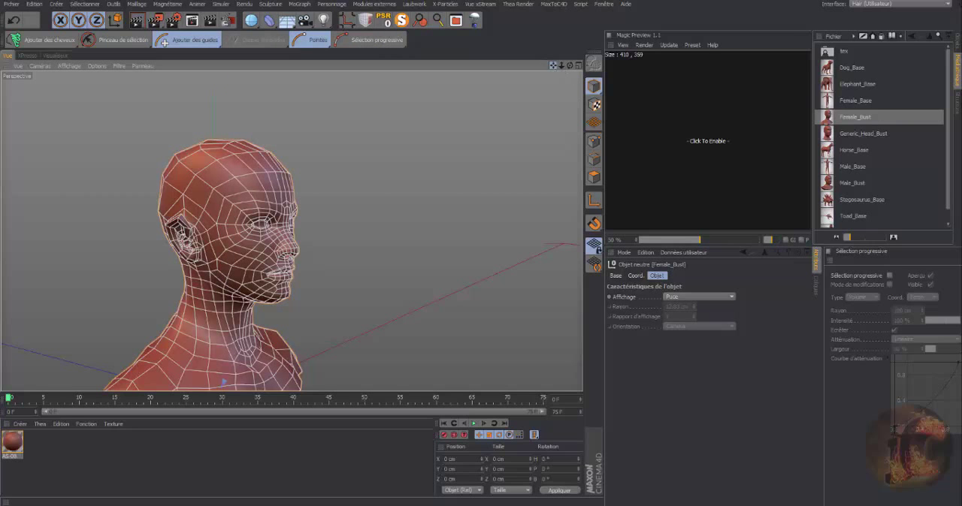
pyautogui.moveTo(555, 66); pyautogui.dragTo(577, 24)
pyautogui.moveTo(560, 65); pyautogui.dragTo(438, 67)
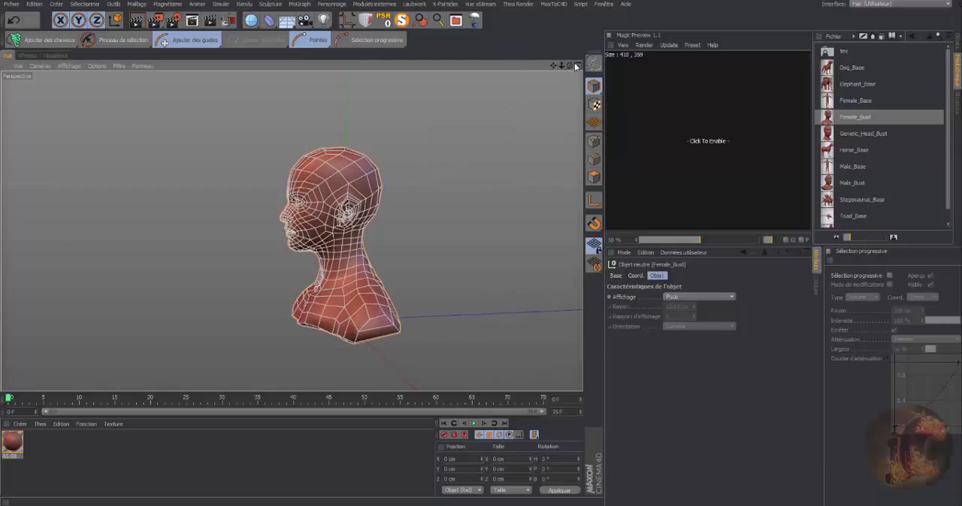
# Show the scene's object list again and examine the bust's mesh from the front and both profiles.
pyautogui.click(956, 45)
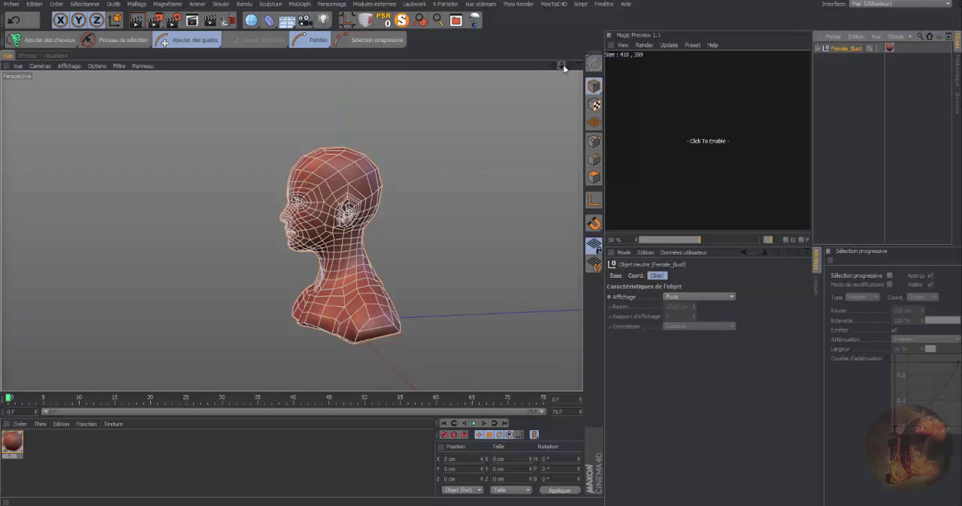
pyautogui.moveTo(562, 67)
pyautogui.mouseDown()
pyautogui.moveTo(661, 64)
pyautogui.moveTo(617, 64)
pyautogui.moveTo(652, 66)
pyautogui.moveTo(641, 64)
pyautogui.mouseUp()
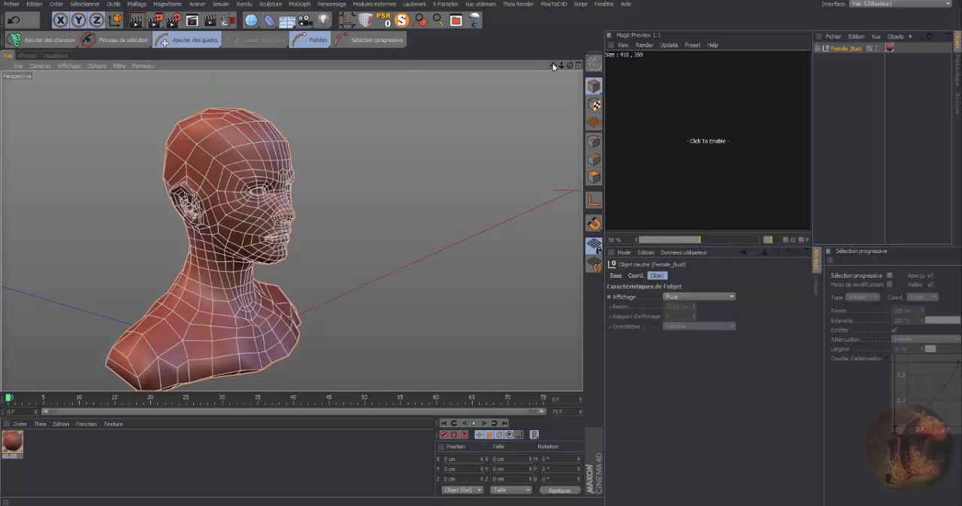
pyautogui.moveTo(553, 66); pyautogui.dragTo(640, 51)
pyautogui.moveTo(570, 66); pyautogui.dragTo(531, 82)
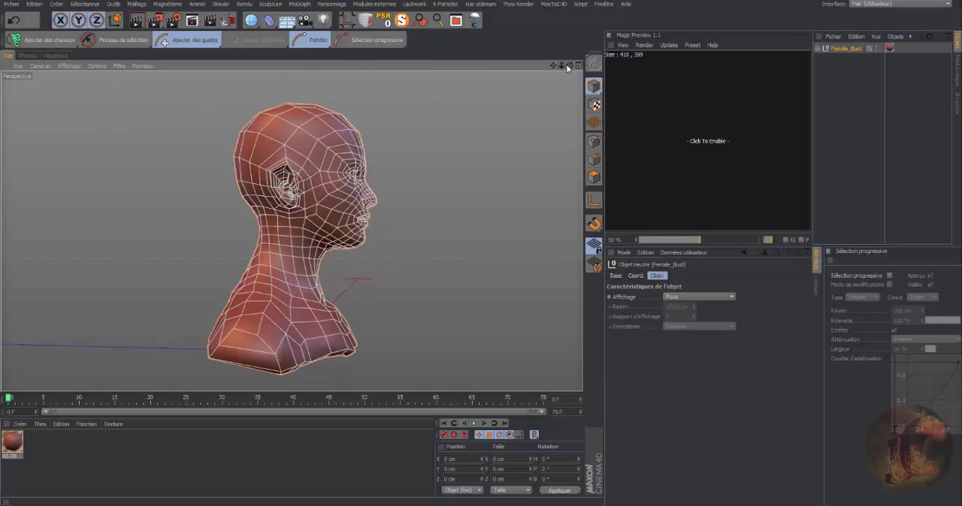
pyautogui.moveTo(569, 65); pyautogui.dragTo(484, 73)
pyautogui.moveTo(569, 66); pyautogui.dragTo(505, 84)
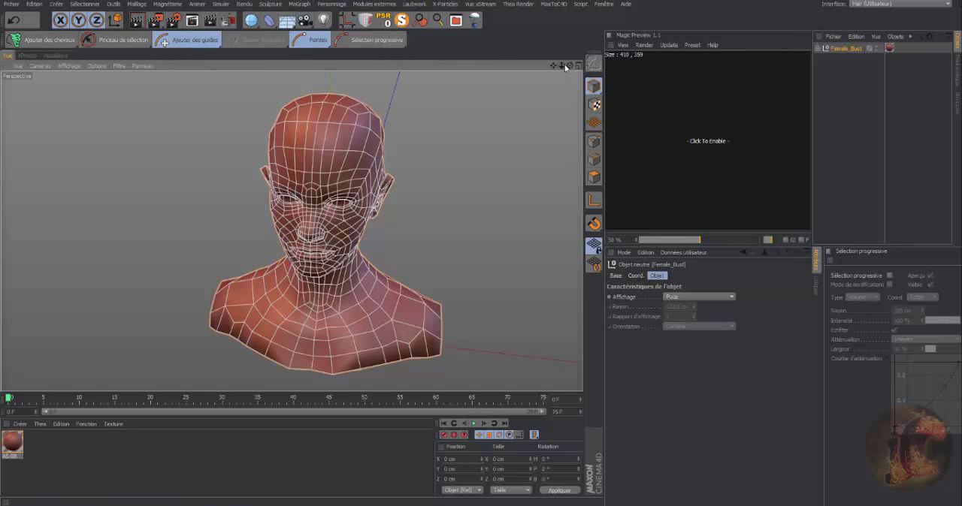
pyautogui.moveTo(571, 67); pyautogui.dragTo(646, 69)
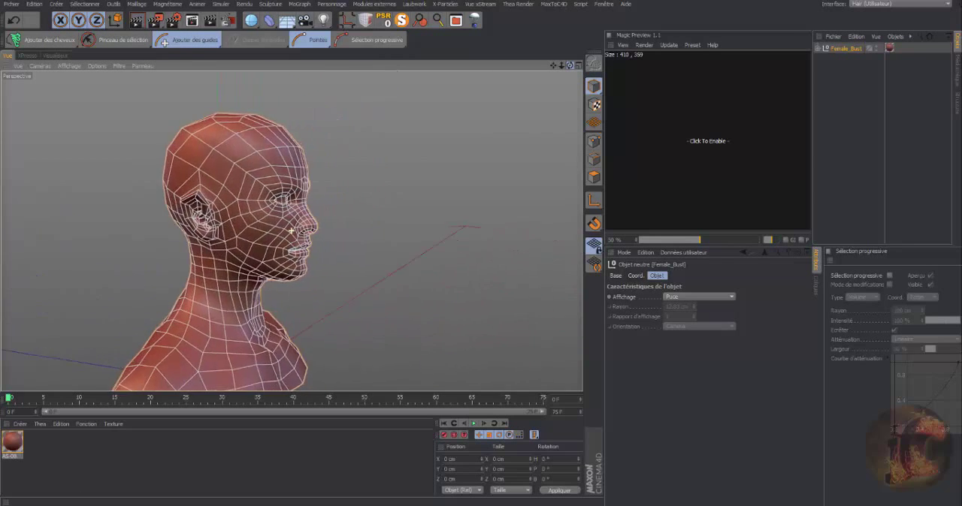
pyautogui.moveTo(553, 67); pyautogui.dragTo(598, 34)
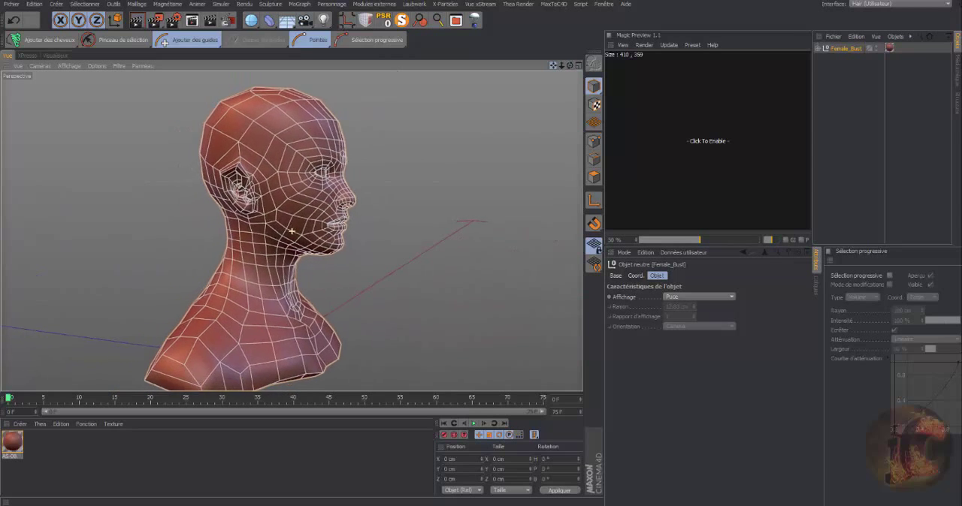
pyautogui.moveTo(570, 67); pyautogui.dragTo(599, 59)
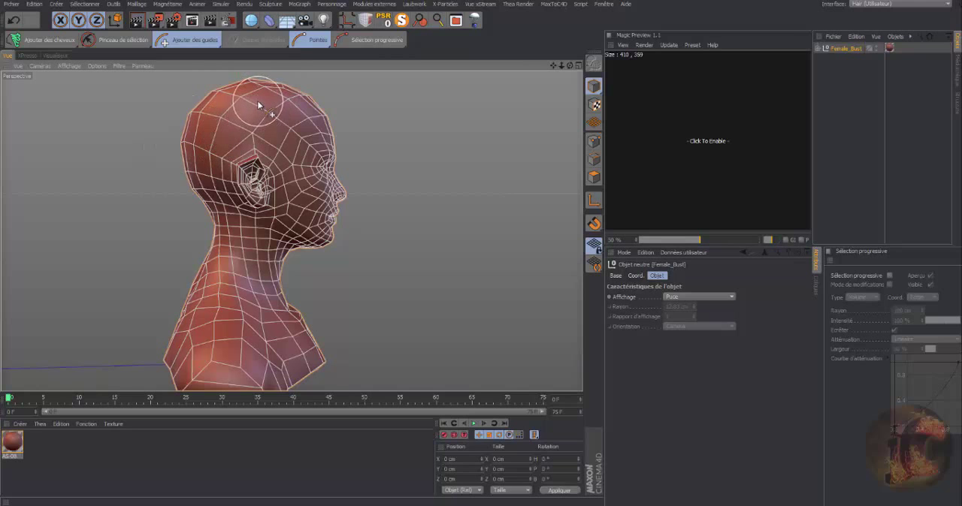
pyautogui.click(50, 43)
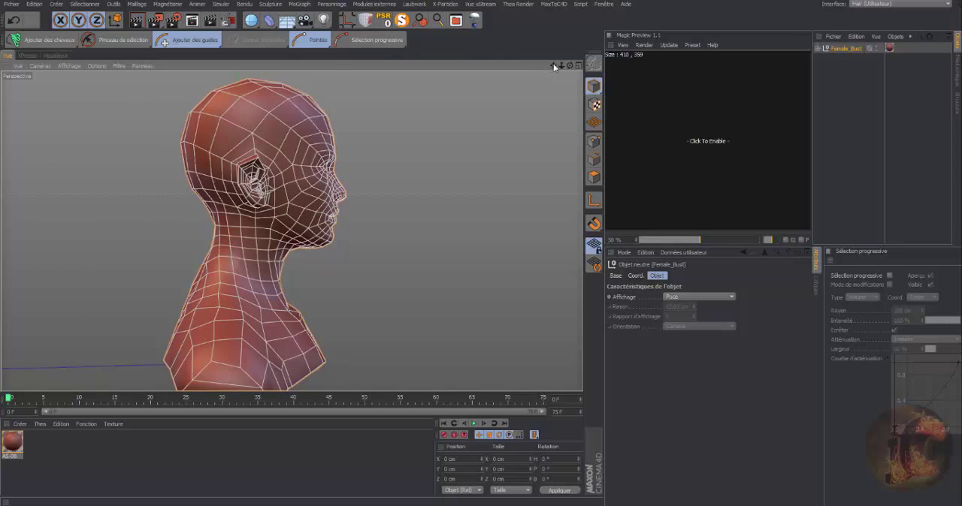
# Expand Female_Bust and add a Collision des cheveux tag to its mesh object.
pyautogui.moveTo(569, 67); pyautogui.dragTo(481, 75)
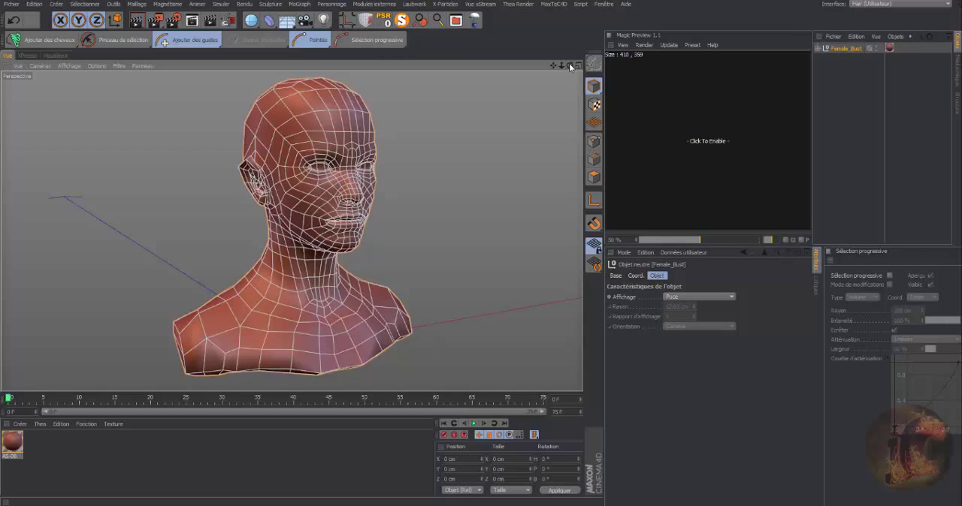
pyautogui.moveTo(569, 66); pyautogui.dragTo(592, 66)
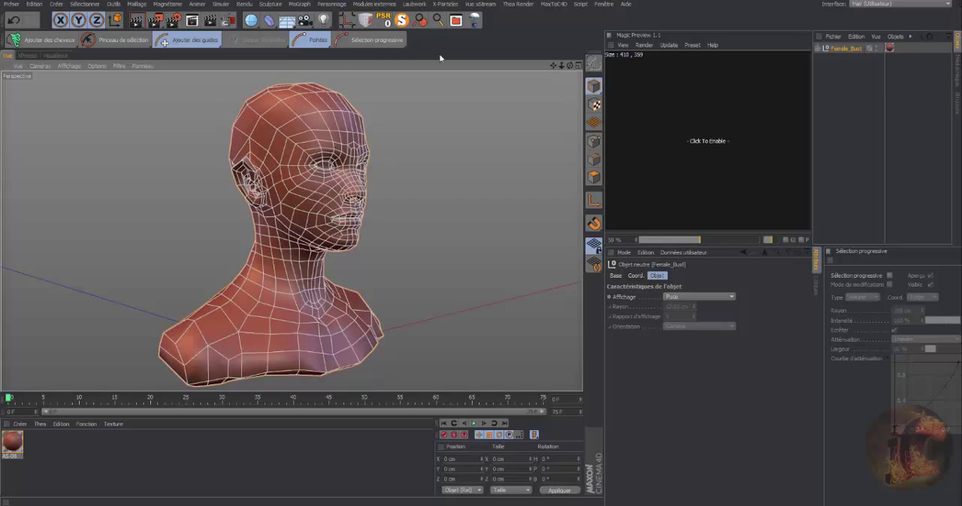
pyautogui.moveTo(569, 64); pyautogui.dragTo(536, 66)
pyautogui.click(818, 49)
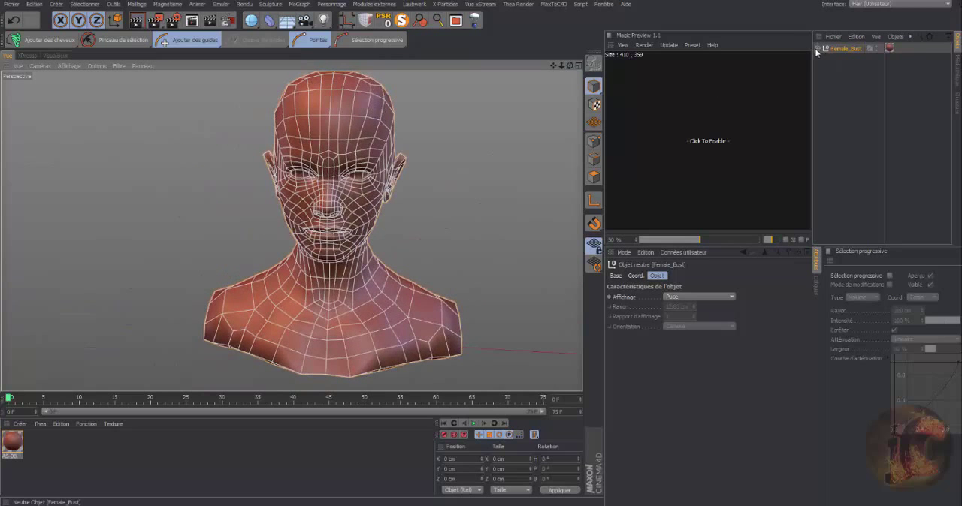
pyautogui.click(841, 59)
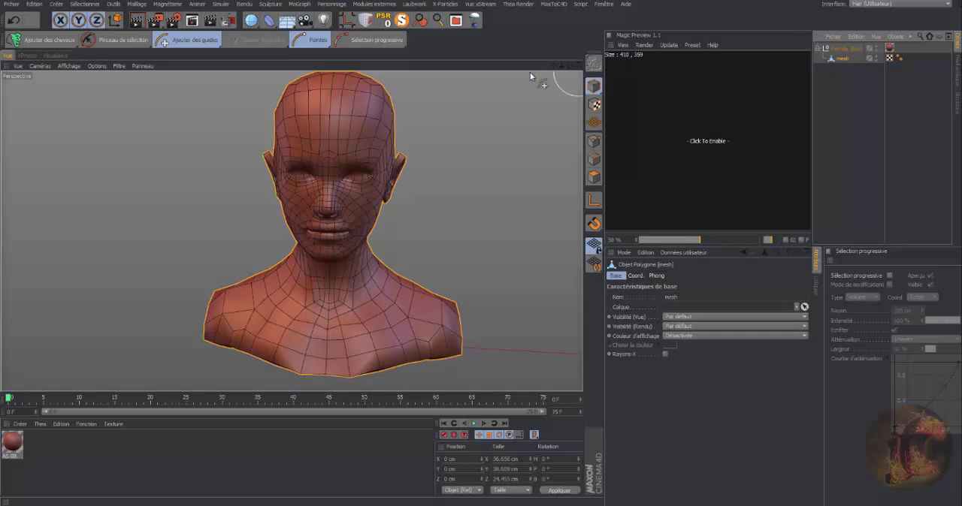
pyautogui.moveTo(559, 69); pyautogui.dragTo(537, 73)
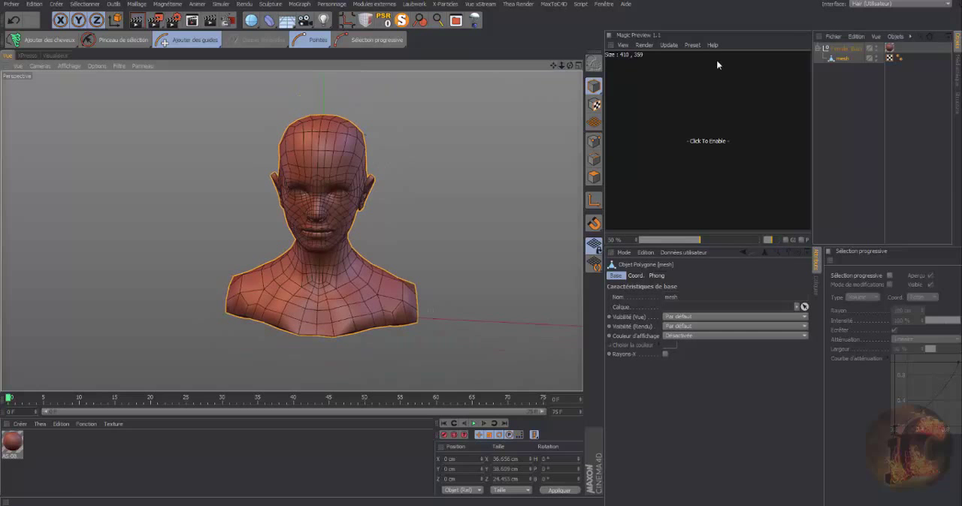
pyautogui.rightClick(846, 58)
pyautogui.moveTo(872, 81)
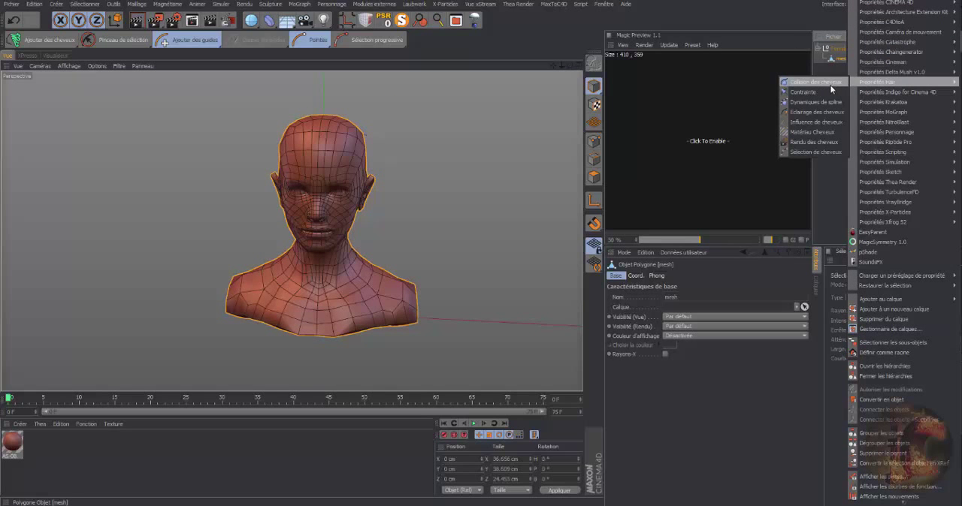
pyautogui.click(814, 83)
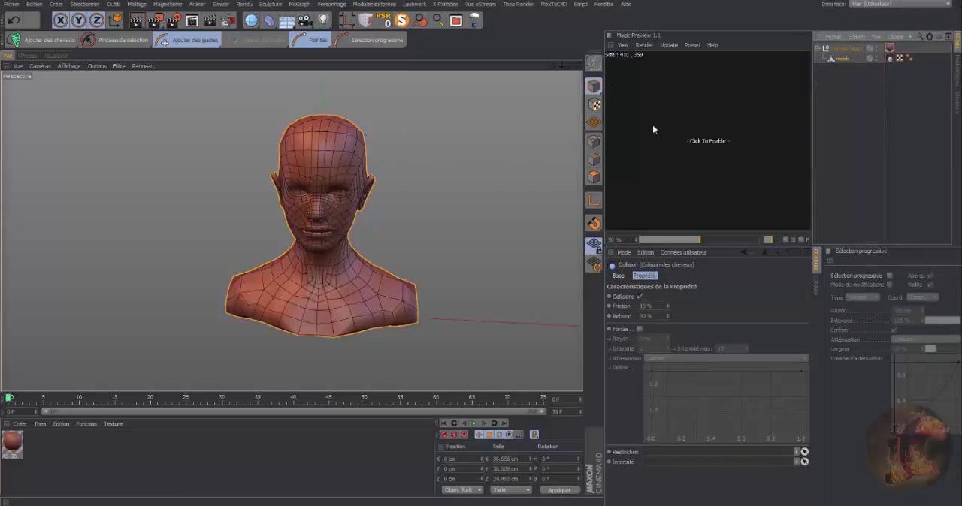
# Switch to polygon mode and paint-select the scalp polygons on the left side of the head with the selection brush.
pyautogui.click(594, 176)
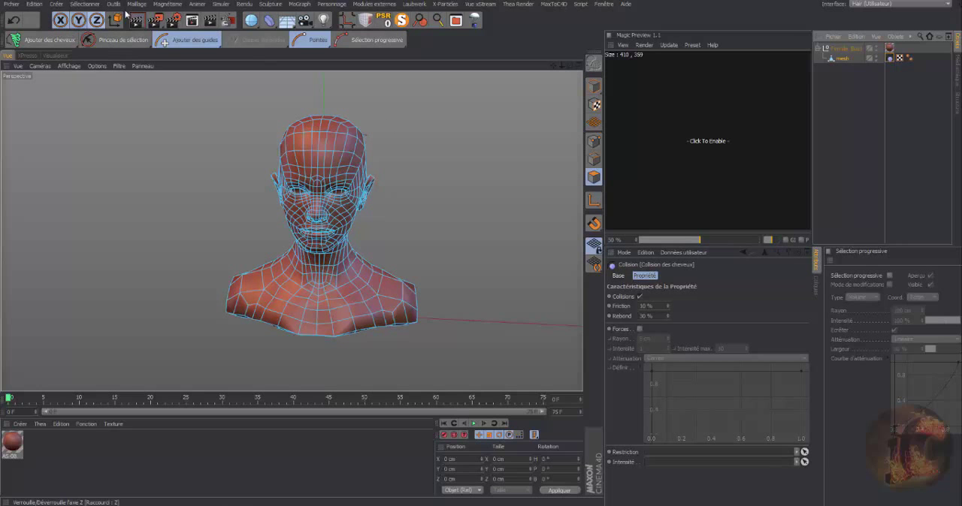
pyautogui.click(91, 6)
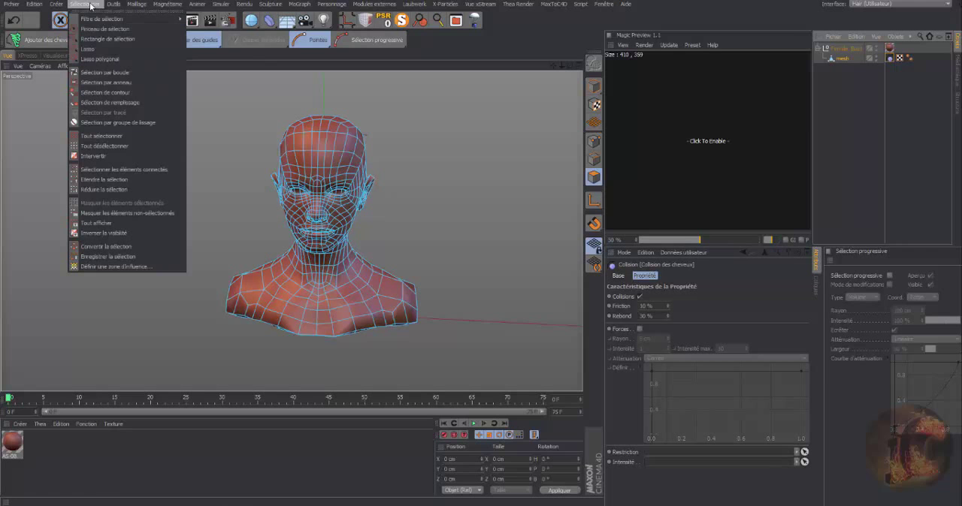
pyautogui.click(89, 30)
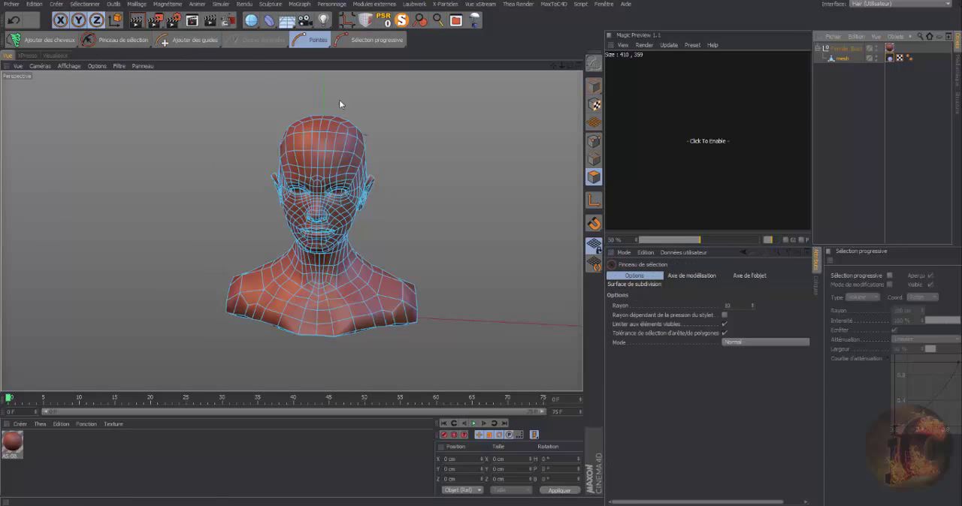
pyautogui.moveTo(571, 65); pyautogui.dragTo(491, 91)
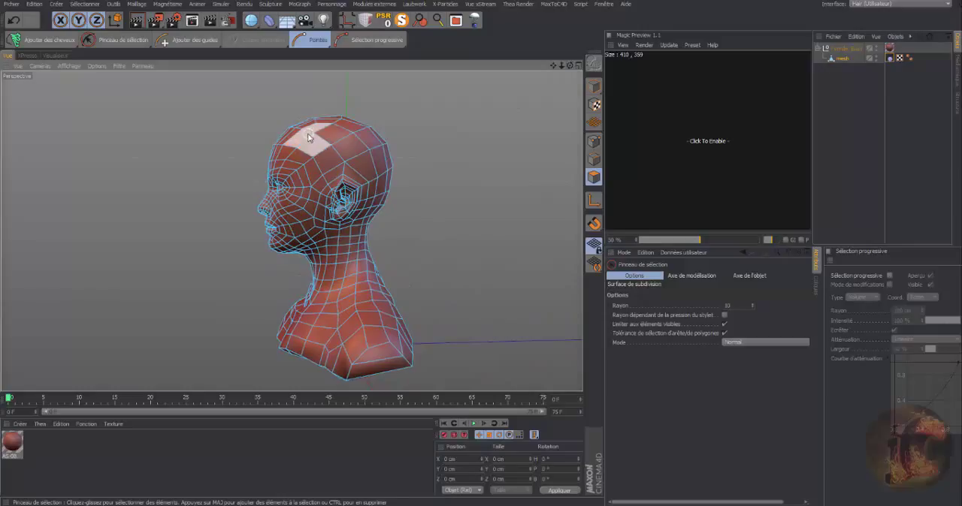
pyautogui.moveTo(307, 133)
pyautogui.mouseDown()
pyautogui.moveTo(339, 120)
pyautogui.moveTo(357, 144)
pyautogui.moveTo(333, 154)
pyautogui.moveTo(338, 178)
pyautogui.moveTo(383, 154)
pyautogui.moveTo(377, 180)
pyautogui.moveTo(391, 181)
pyautogui.moveTo(375, 212)
pyautogui.mouseUp()
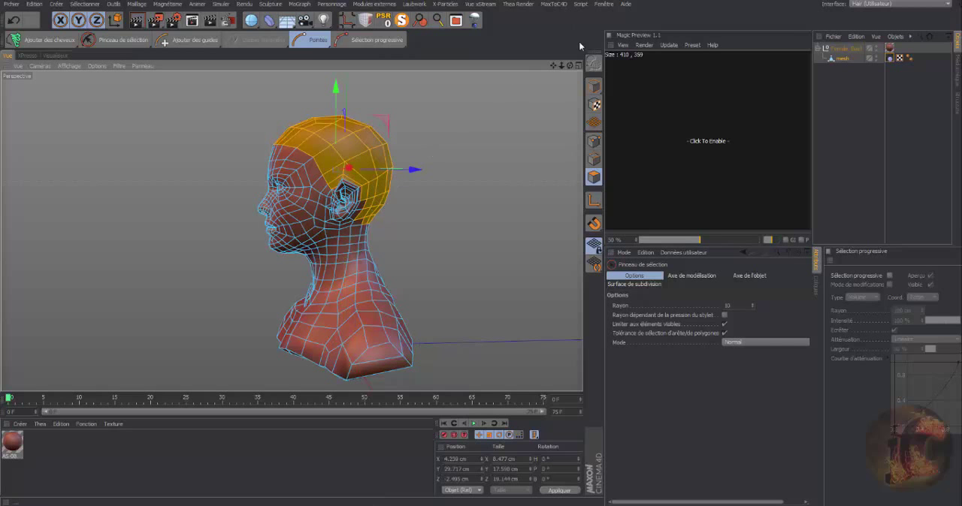
# Extend the polygon selection across the back of the head and the right side of the scalp.
pyautogui.moveTo(571, 66); pyautogui.dragTo(370, 178)
pyautogui.moveTo(301, 210)
pyautogui.mouseDown()
pyautogui.moveTo(316, 105)
pyautogui.moveTo(337, 156)
pyautogui.moveTo(322, 217)
pyautogui.moveTo(345, 206)
pyautogui.moveTo(355, 121)
pyautogui.moveTo(345, 222)
pyautogui.moveTo(365, 172)
pyautogui.moveTo(349, 201)
pyautogui.mouseUp()
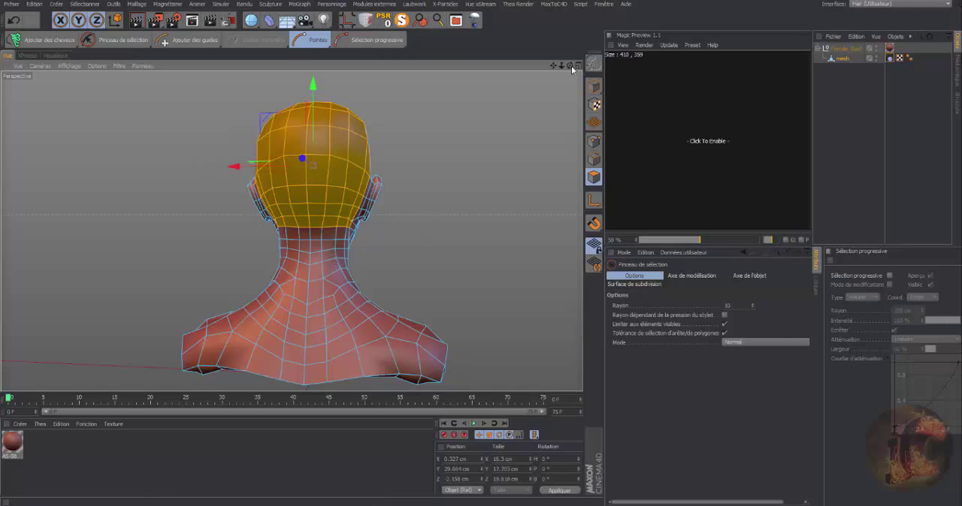
pyautogui.moveTo(569, 65); pyautogui.dragTo(488, 68)
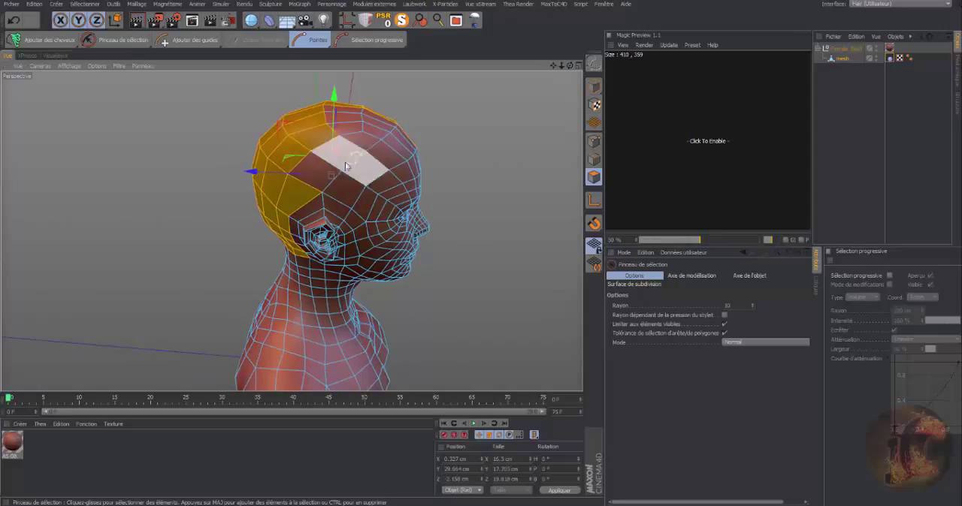
pyautogui.moveTo(346, 166)
pyautogui.mouseDown()
pyautogui.moveTo(319, 169)
pyautogui.moveTo(342, 121)
pyautogui.moveTo(387, 126)
pyautogui.moveTo(339, 203)
pyautogui.moveTo(298, 216)
pyautogui.moveTo(289, 239)
pyautogui.mouseUp()
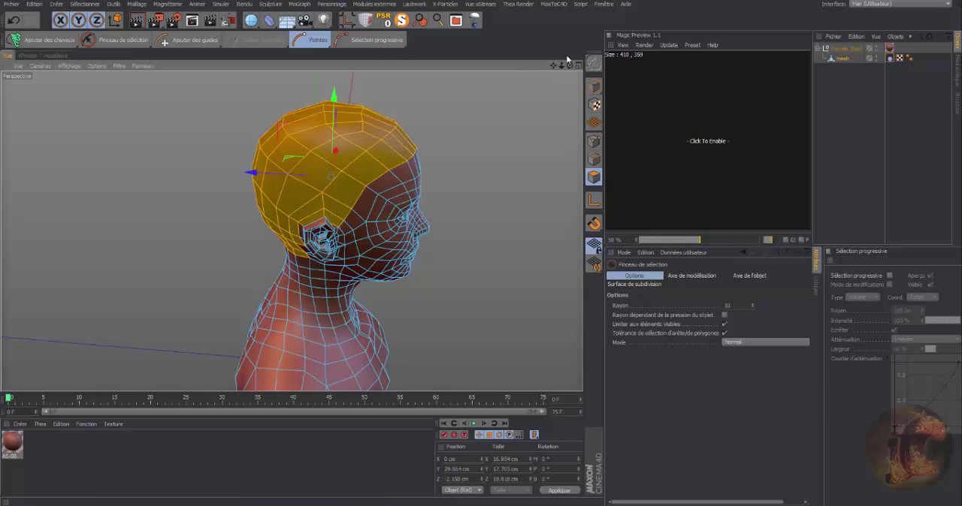
# Remove the stray ear polygons from the scalp selection around both ears.
pyautogui.moveTo(570, 65); pyautogui.dragTo(383, 108)
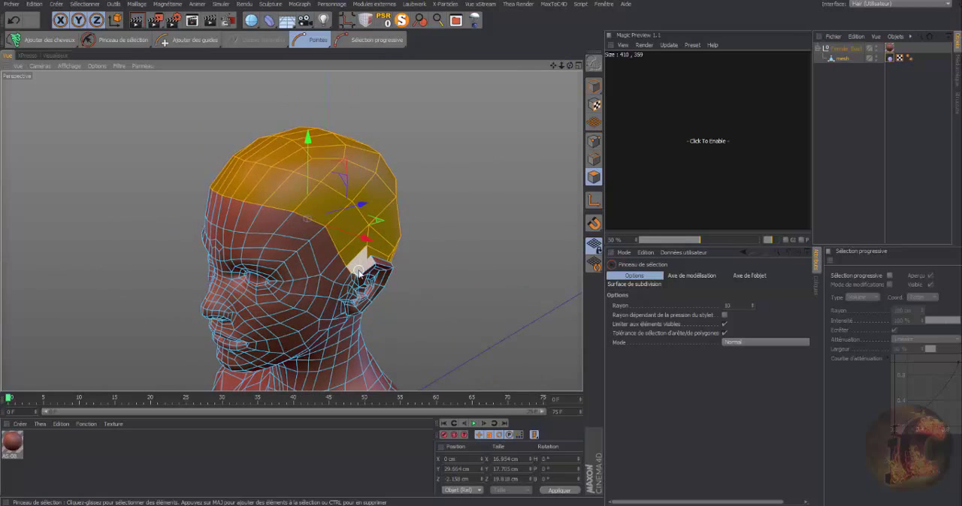
pyautogui.moveTo(359, 272)
pyautogui.keyDown('ctrl'); pyautogui.mouseDown()
pyautogui.moveTo(375, 268)
pyautogui.moveTo(369, 273)
pyautogui.mouseUp(); pyautogui.keyUp('ctrl')
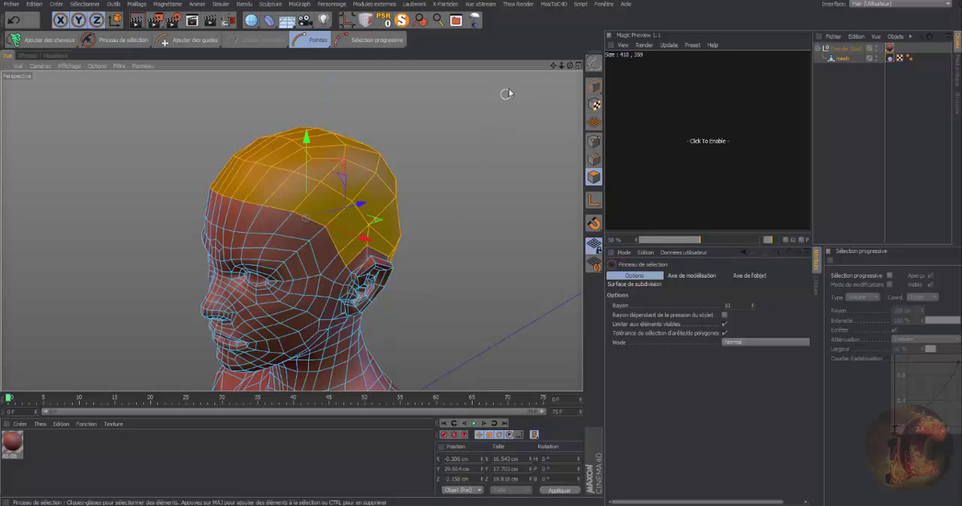
pyautogui.moveTo(569, 66); pyautogui.dragTo(458, 60)
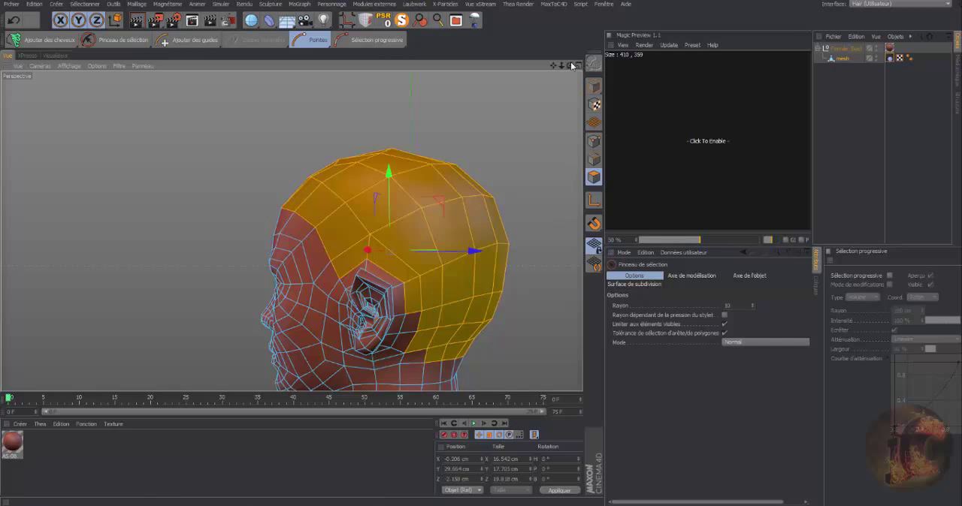
pyautogui.moveTo(570, 66); pyautogui.dragTo(786, 66)
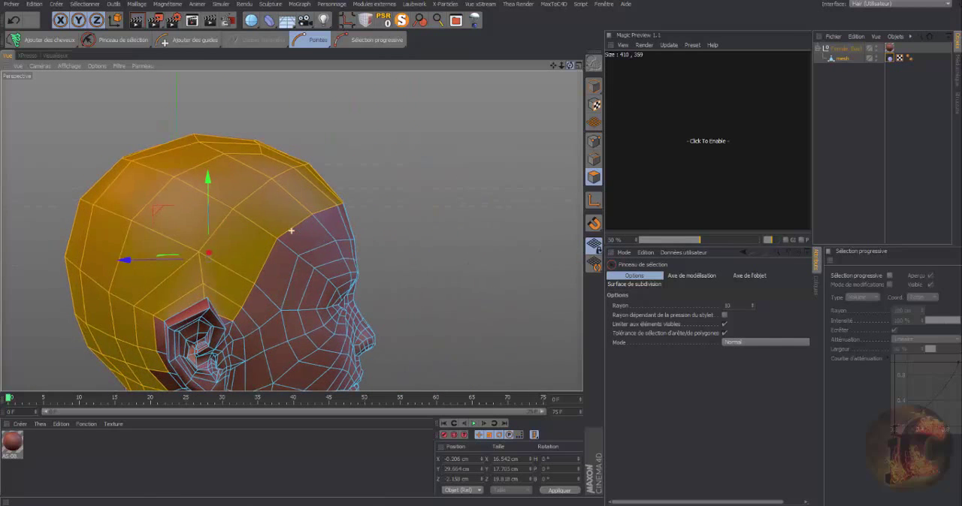
pyautogui.moveTo(553, 66); pyautogui.dragTo(638, 72)
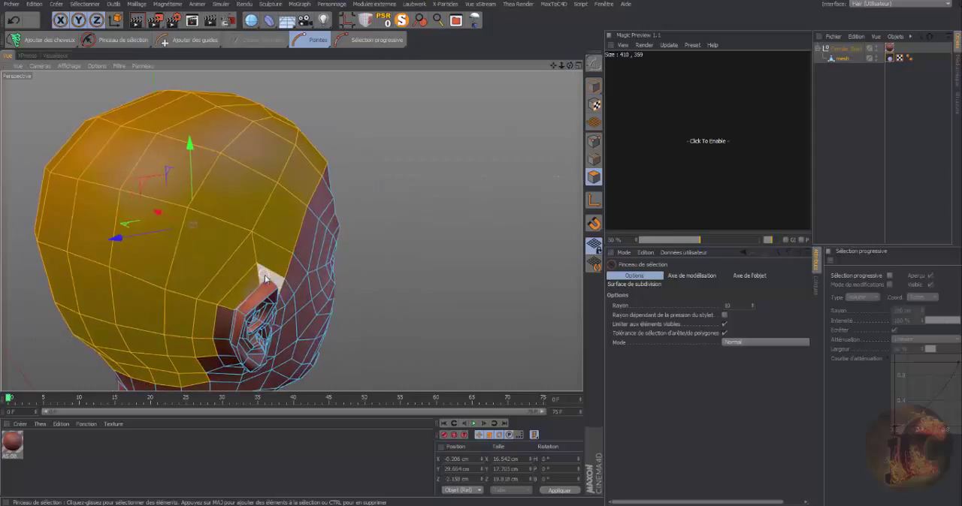
pyautogui.moveTo(268, 279); pyautogui.dragTo(253, 284)
pyautogui.hotkey('ctrl', 'z')
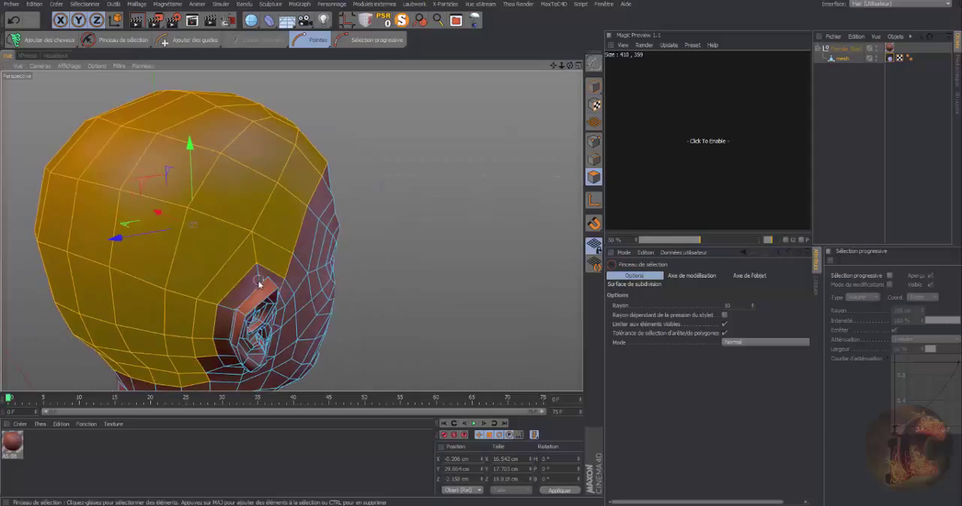
pyautogui.keyDown('shift'); pyautogui.click(238, 308); pyautogui.keyUp('shift')
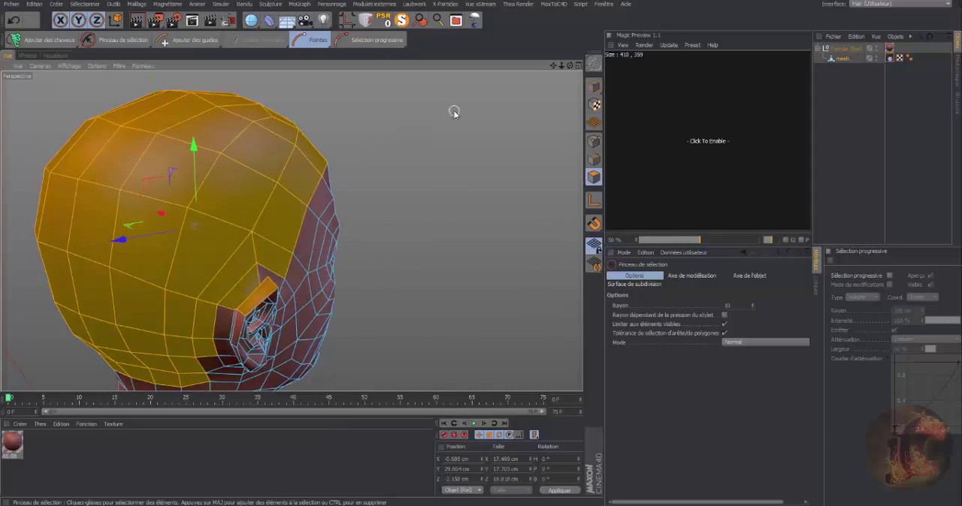
pyautogui.keyDown('ctrl'); pyautogui.click(248, 301); pyautogui.keyUp('ctrl')
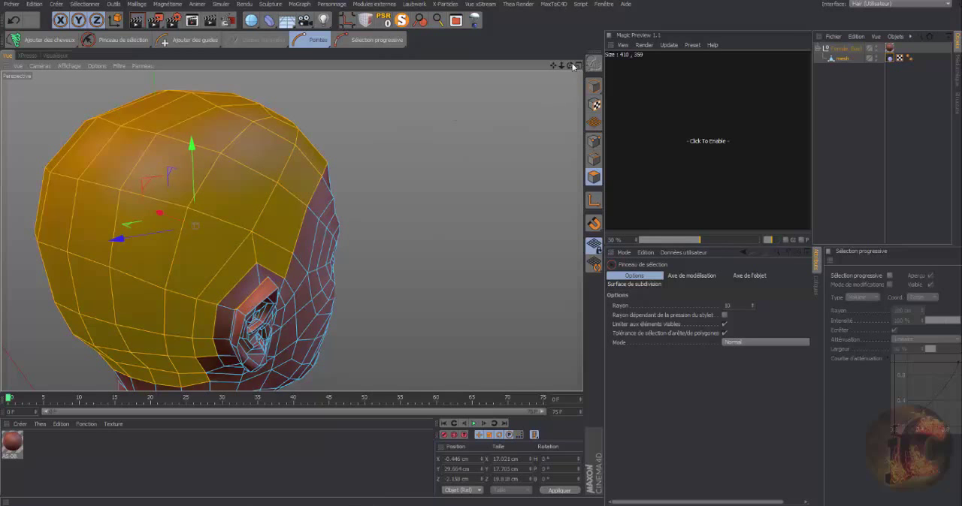
pyautogui.moveTo(570, 66)
pyautogui.mouseDown()
pyautogui.moveTo(421, 68)
pyautogui.moveTo(458, 94)
pyautogui.moveTo(567, 66)
pyautogui.mouseUp()
pyautogui.keyDown('ctrl'); pyautogui.moveTo(316, 301); pyautogui.dragTo(309, 308); pyautogui.keyUp('ctrl')
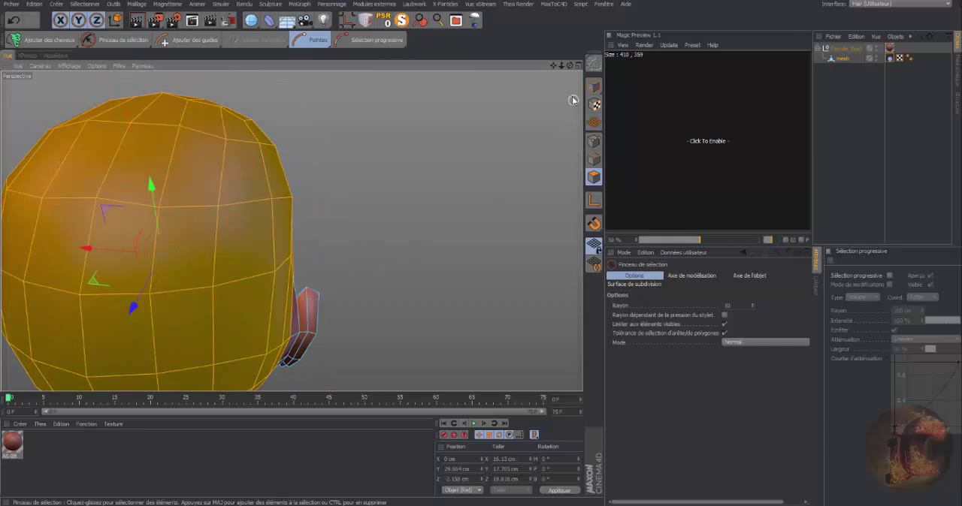
# Check the scalp selection from all sides and add a hair object (Ajouter des cheveux) to the selected polygons.
pyautogui.moveTo(553, 66); pyautogui.dragTo(390, 28)
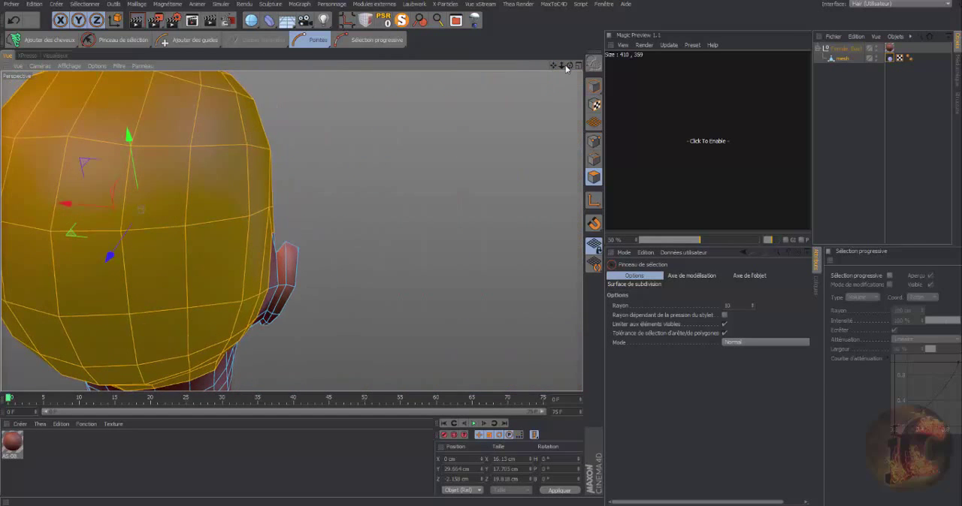
pyautogui.moveTo(570, 66)
pyautogui.mouseDown()
pyautogui.moveTo(398, 68)
pyautogui.moveTo(287, 109)
pyautogui.moveTo(550, 71)
pyautogui.moveTo(342, 21)
pyautogui.mouseUp()
pyautogui.moveTo(562, 66); pyautogui.dragTo(511, 68)
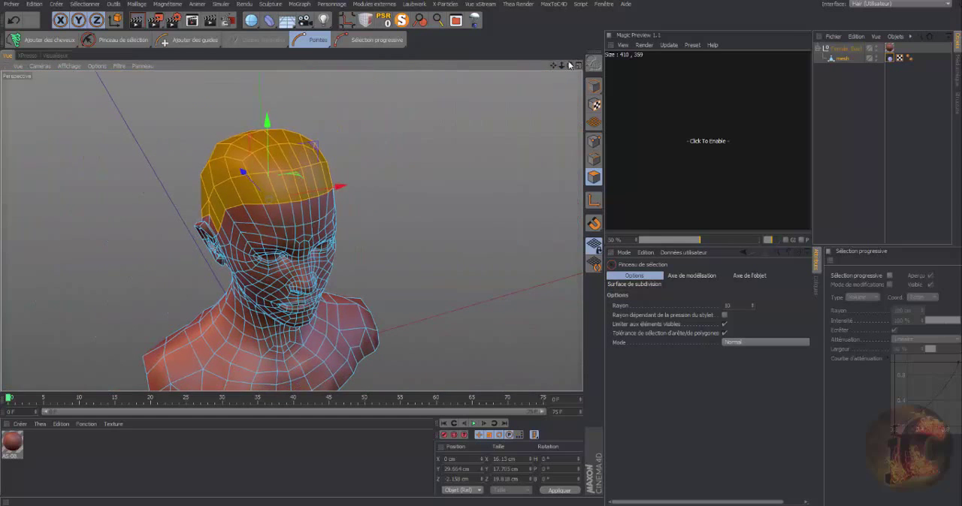
pyautogui.moveTo(569, 66); pyautogui.dragTo(684, 36)
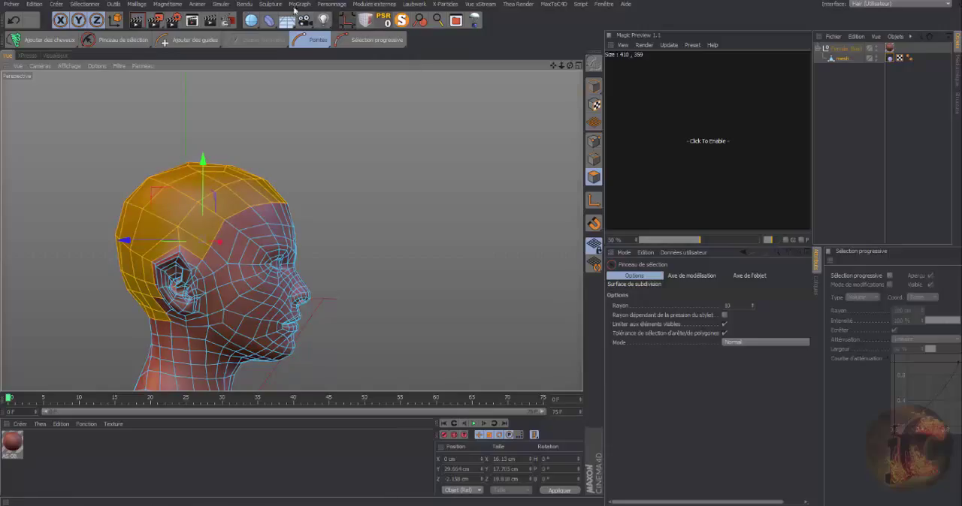
pyautogui.click(54, 43)
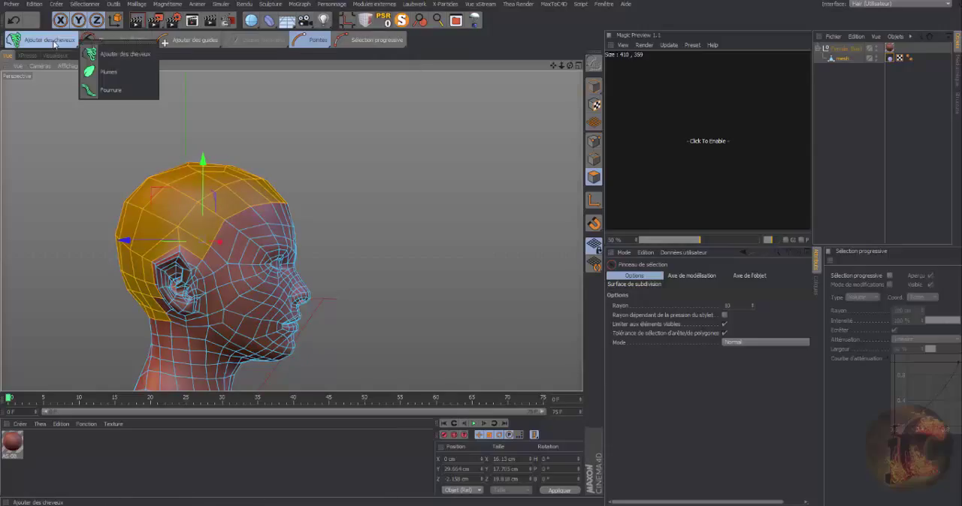
pyautogui.click(110, 54)
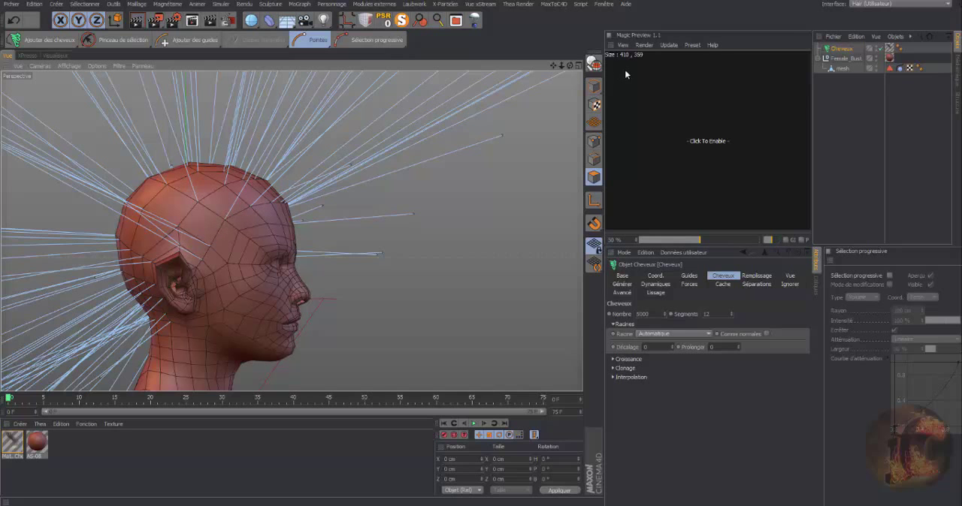
# Set the root length of the hair object's guides to 13 cm.
pyautogui.moveTo(569, 67); pyautogui.dragTo(391, 91)
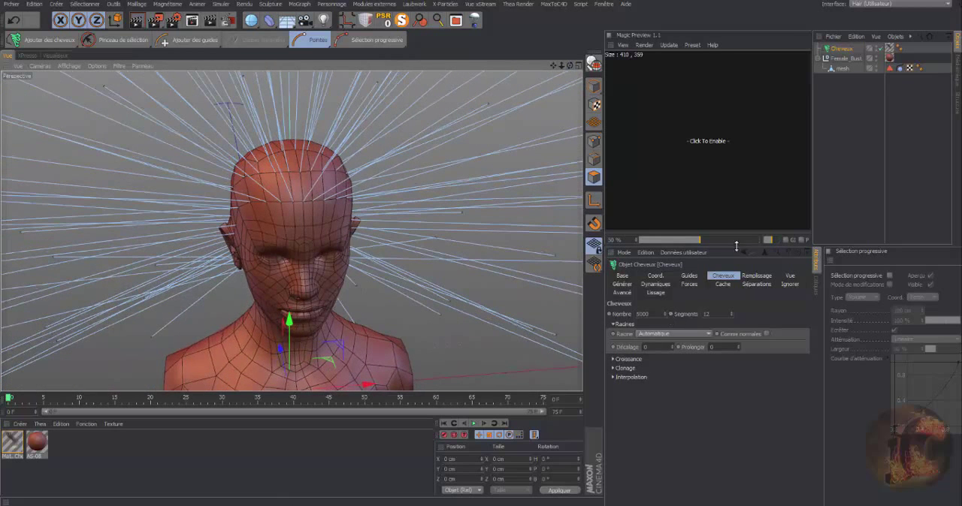
pyautogui.click(690, 277)
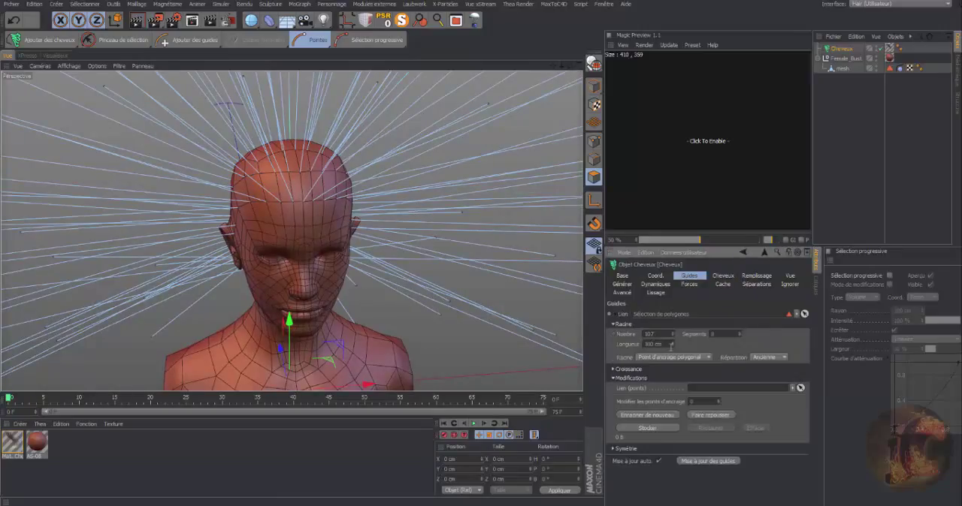
pyautogui.moveTo(672, 344); pyautogui.dragTo(673, 387)
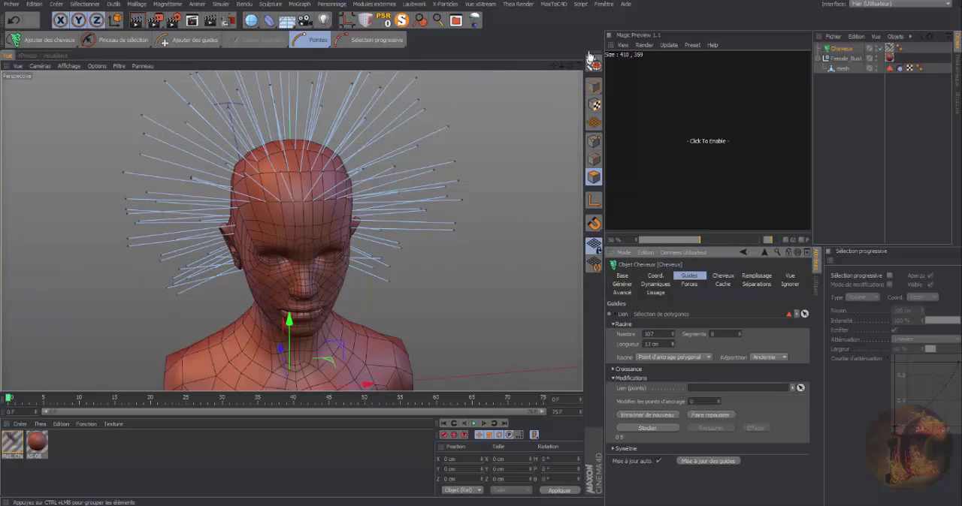
# Inspect the shortened guides around the head and play the hair dynamics simulation up to frame 39.
pyautogui.moveTo(569, 66); pyautogui.dragTo(503, 69)
pyautogui.moveTo(569, 66); pyautogui.dragTo(658, 91)
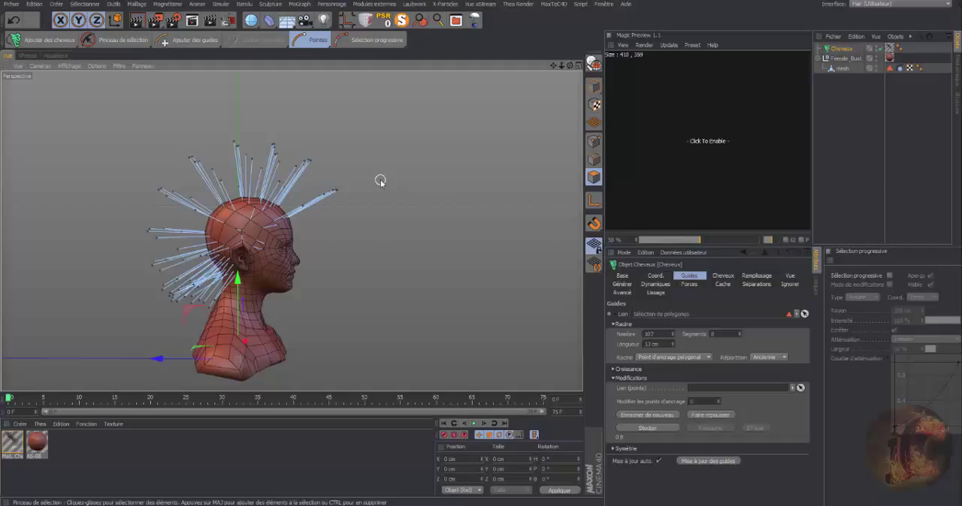
pyautogui.moveTo(556, 67); pyautogui.dragTo(620, 38)
pyautogui.moveTo(561, 67); pyautogui.dragTo(489, 72)
pyautogui.scroll(-3, 292, 231)
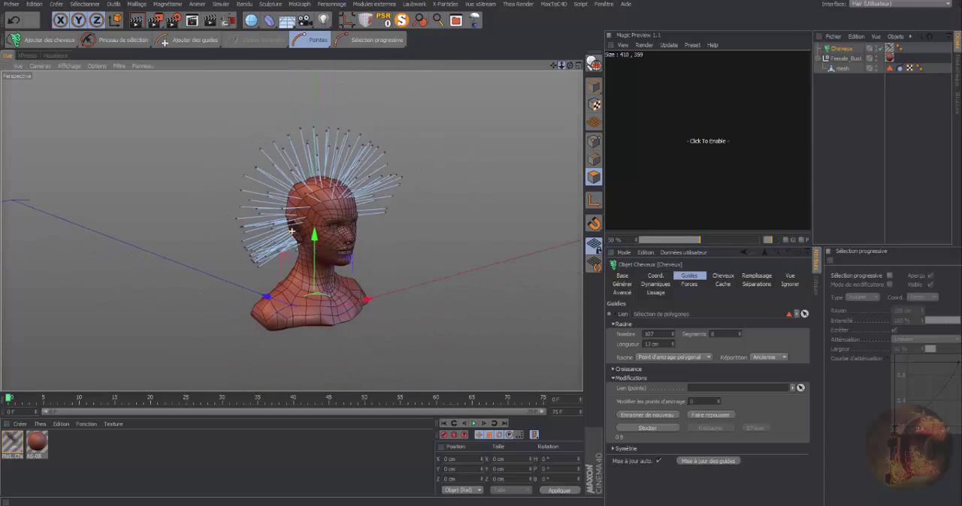
pyautogui.moveTo(570, 66); pyautogui.dragTo(489, 50)
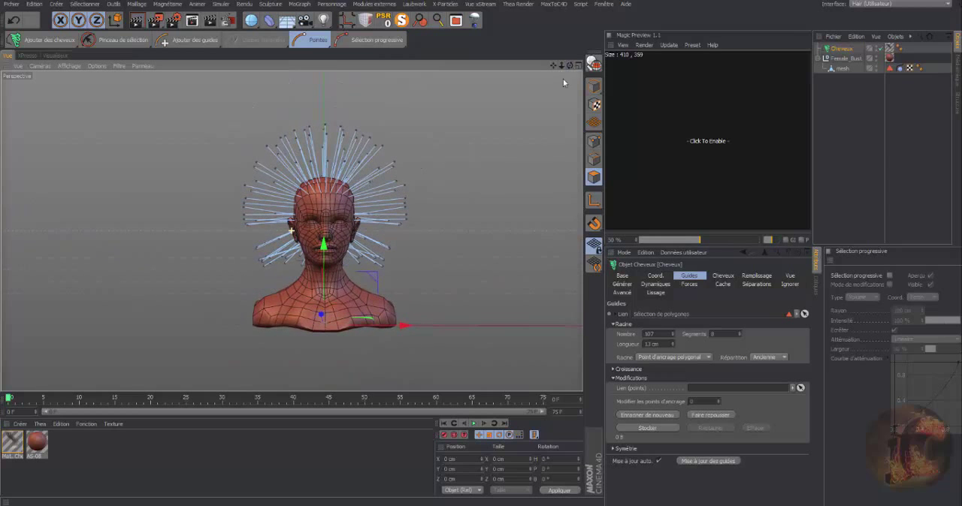
pyautogui.click(474, 424)
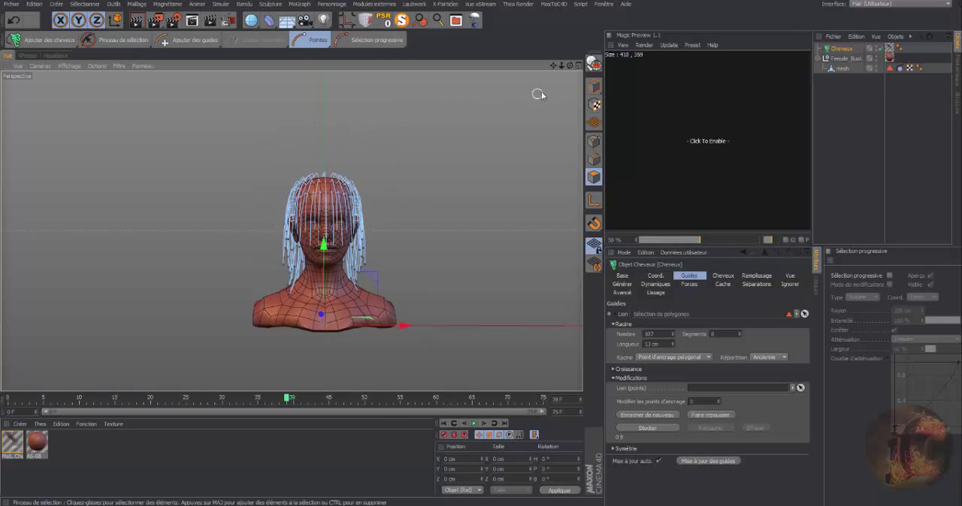
# Examine how the simulated guides fall over the face, ears, crown and shoulders, up close and from a distance.
pyautogui.moveTo(568, 69); pyautogui.dragTo(714, 38)
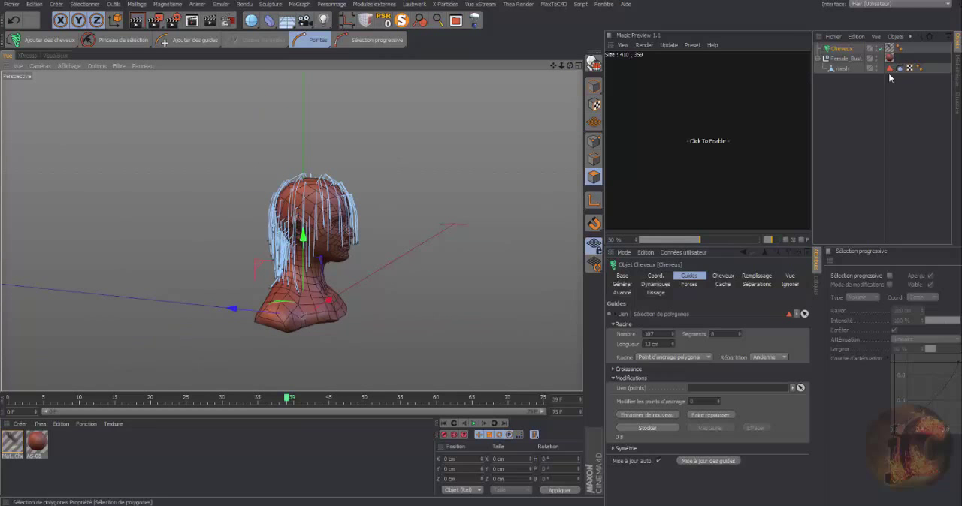
pyautogui.moveTo(569, 65); pyautogui.dragTo(635, 63)
pyautogui.moveTo(565, 65); pyautogui.dragTo(654, 67)
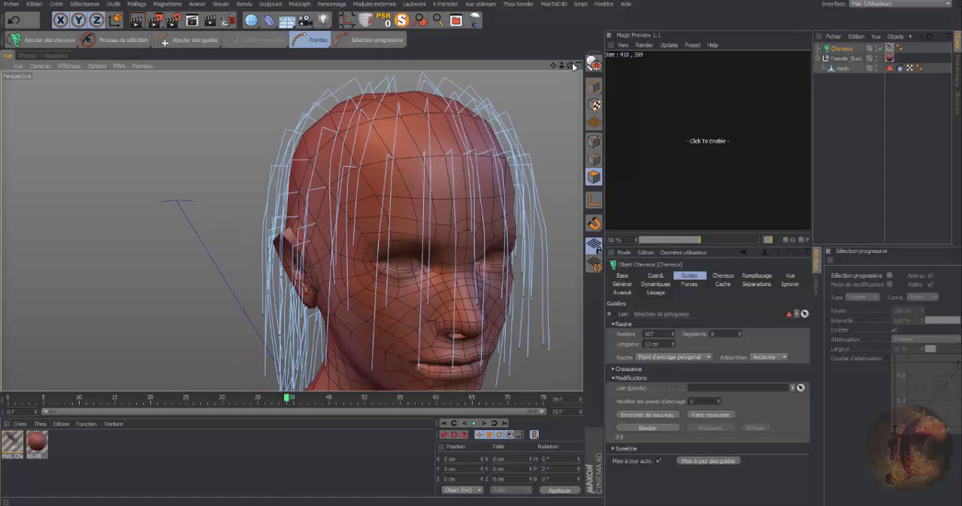
pyautogui.moveTo(573, 66); pyautogui.dragTo(624, 66)
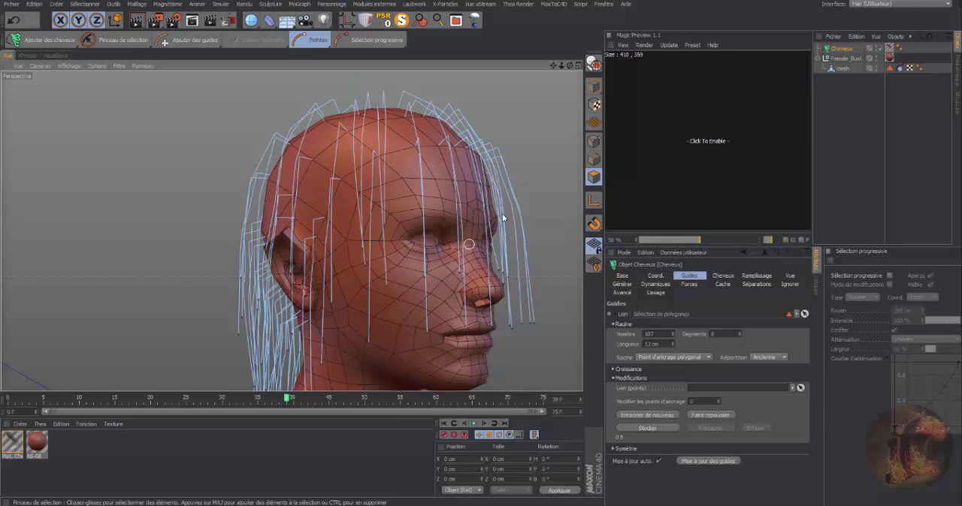
pyautogui.moveTo(571, 66); pyautogui.dragTo(515, 116)
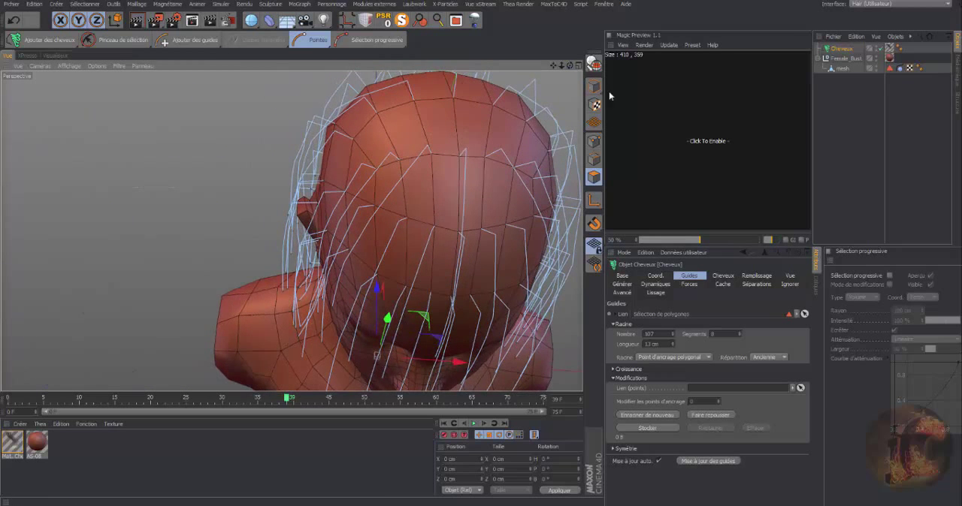
pyautogui.moveTo(560, 67); pyautogui.dragTo(573, 50)
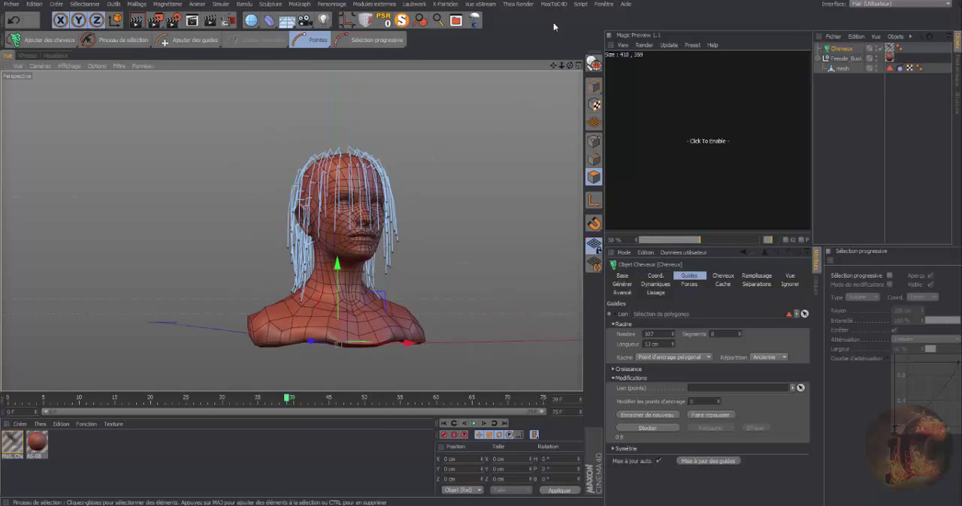
pyautogui.moveTo(569, 67); pyautogui.dragTo(807, 67)
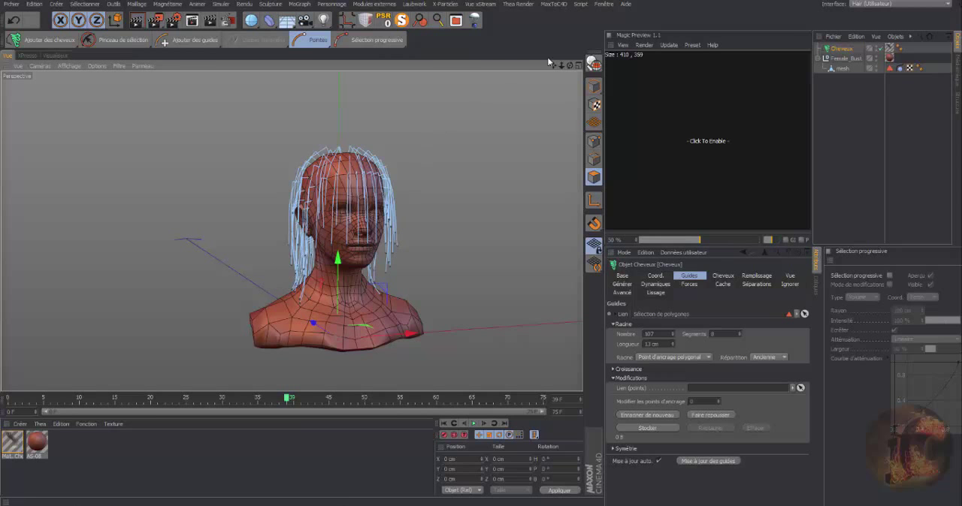
# Render the current viewport from the front of the bust to preview the hair over the face.
pyautogui.moveTo(564, 64)
pyautogui.mouseDown()
pyautogui.moveTo(291, 230)
pyautogui.moveTo(569, 66)
pyautogui.mouseUp()
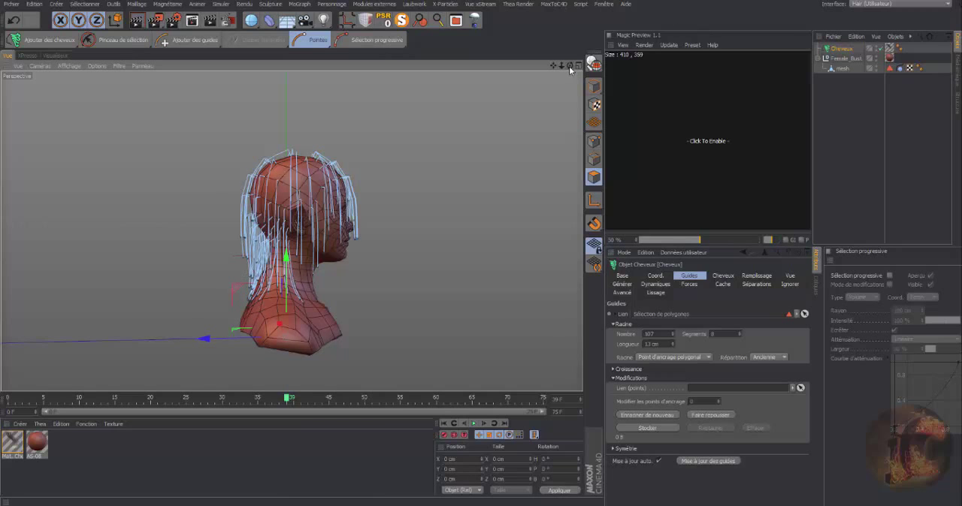
pyautogui.moveTo(569, 66); pyautogui.dragTo(526, 68)
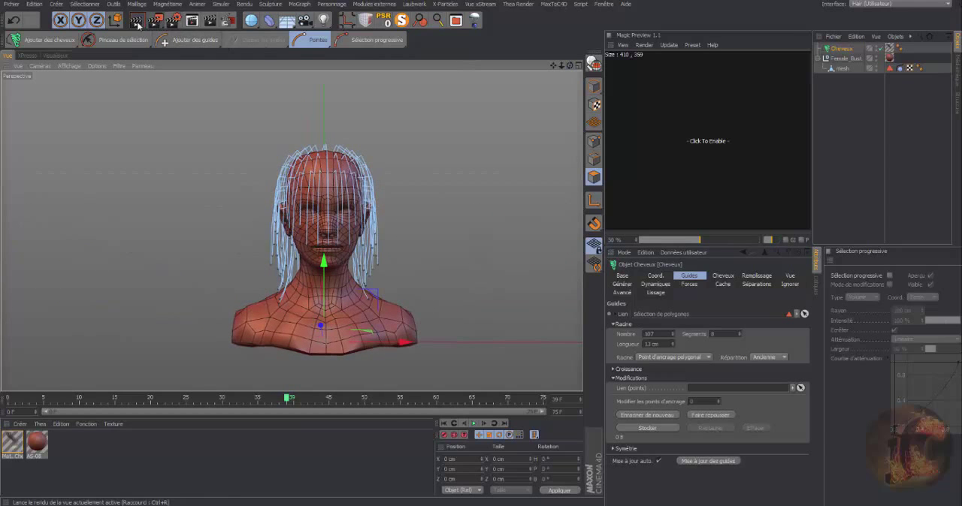
pyautogui.click(137, 25)
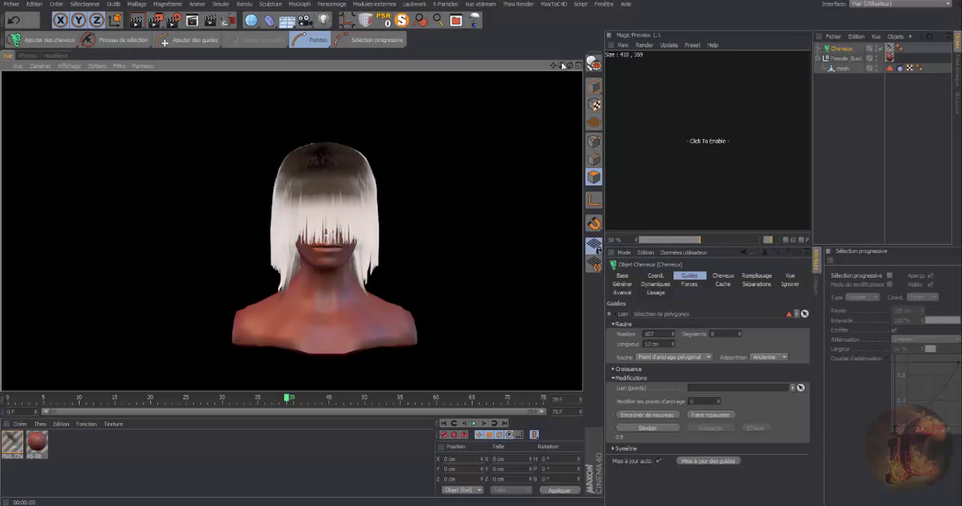
pyautogui.moveTo(562, 66); pyautogui.dragTo(570, 87)
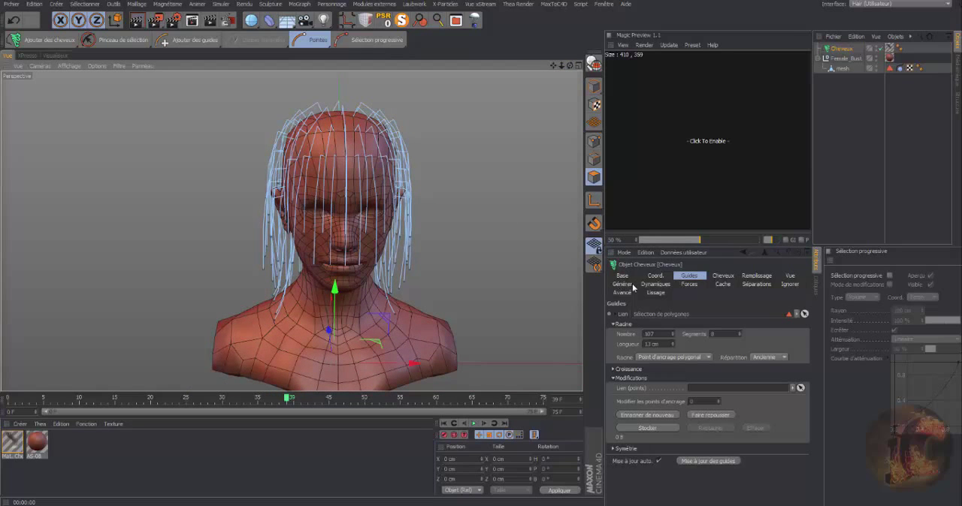
# Set the hair dynamics' root hold (Maintien des racines) to 20 % and play the simulation up to frame 51.
pyautogui.click(656, 284)
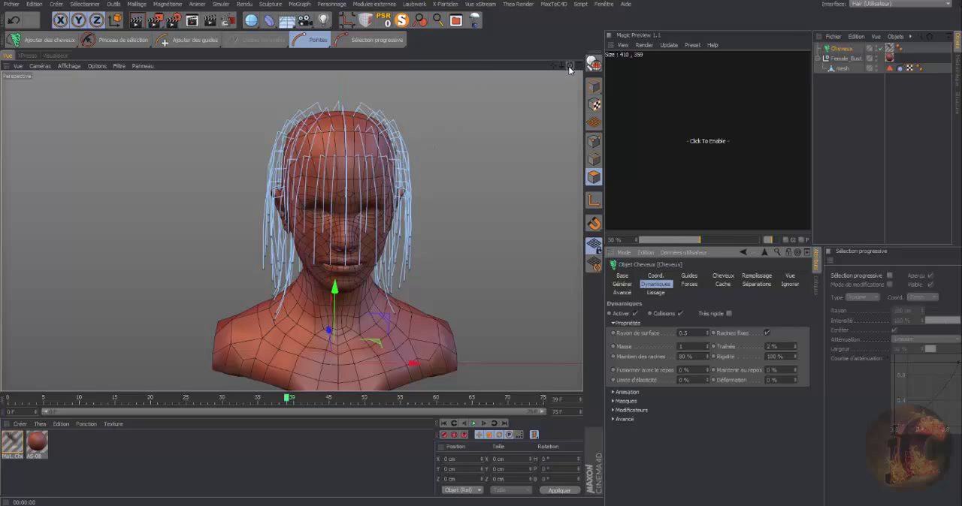
pyautogui.moveTo(570, 66); pyautogui.dragTo(568, 52)
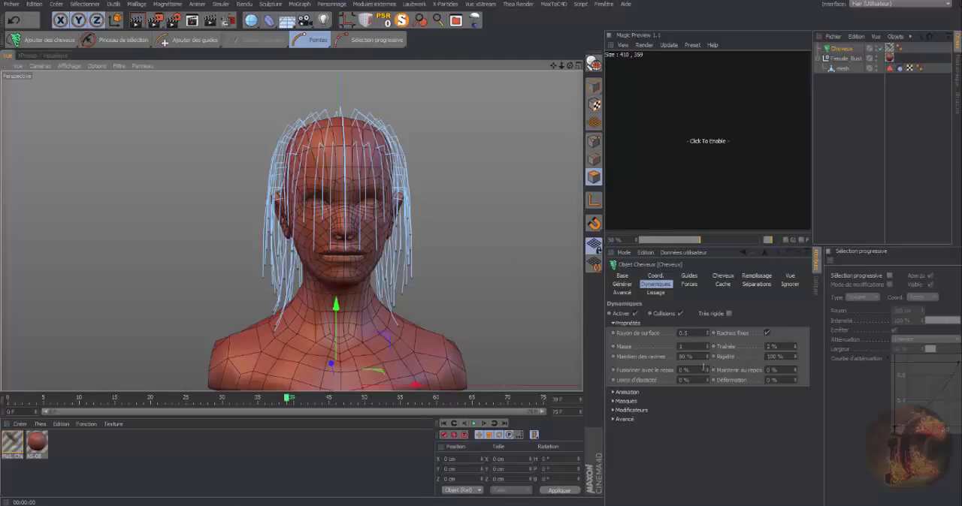
pyautogui.moveTo(708, 358); pyautogui.dragTo(693, 358)
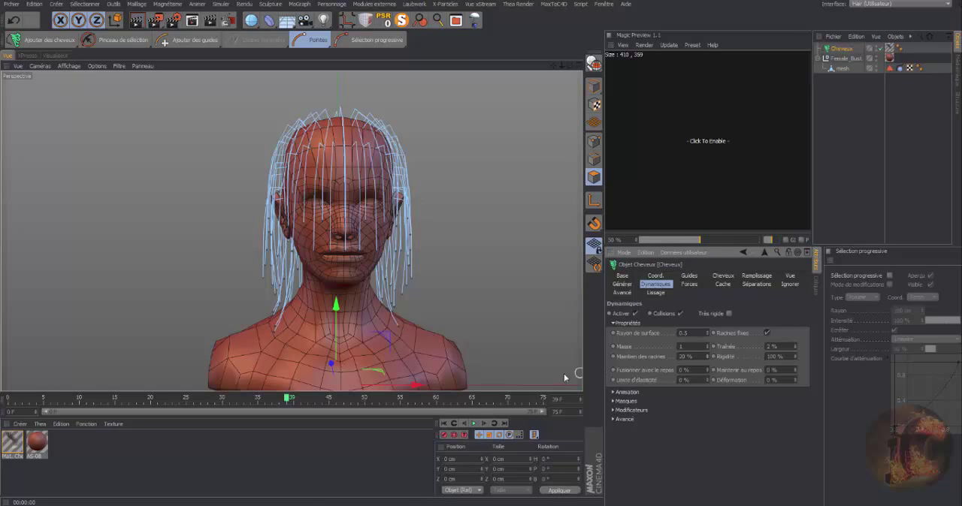
pyautogui.click(474, 424)
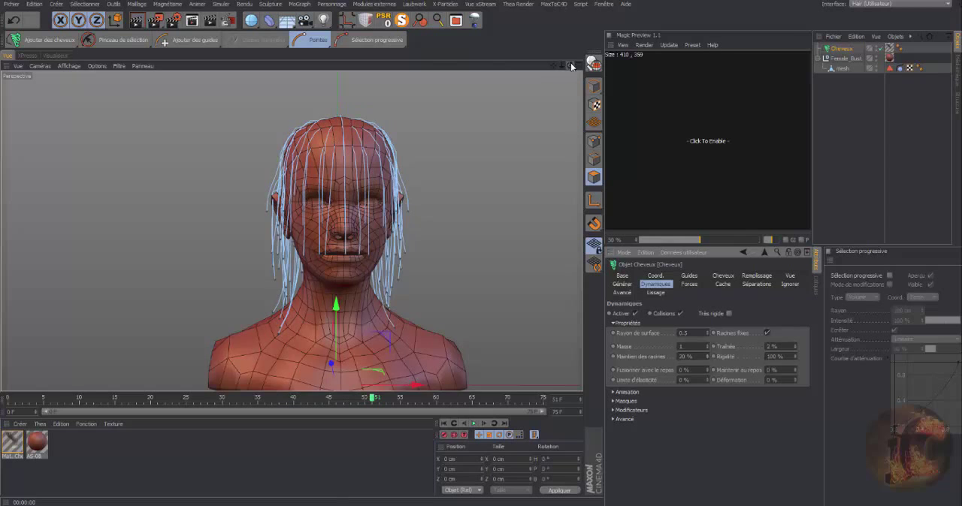
pyautogui.moveTo(571, 66); pyautogui.dragTo(599, 197)
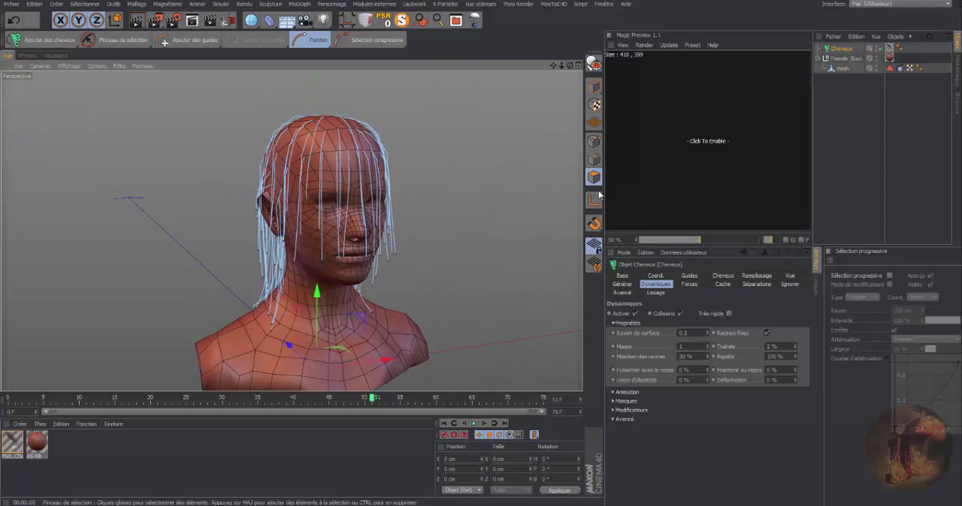
# Restore the previous root hold value, rewind to frame 0 and replay the hair simulation up to frame 41.
pyautogui.moveTo(707, 358); pyautogui.dragTo(714, 353)
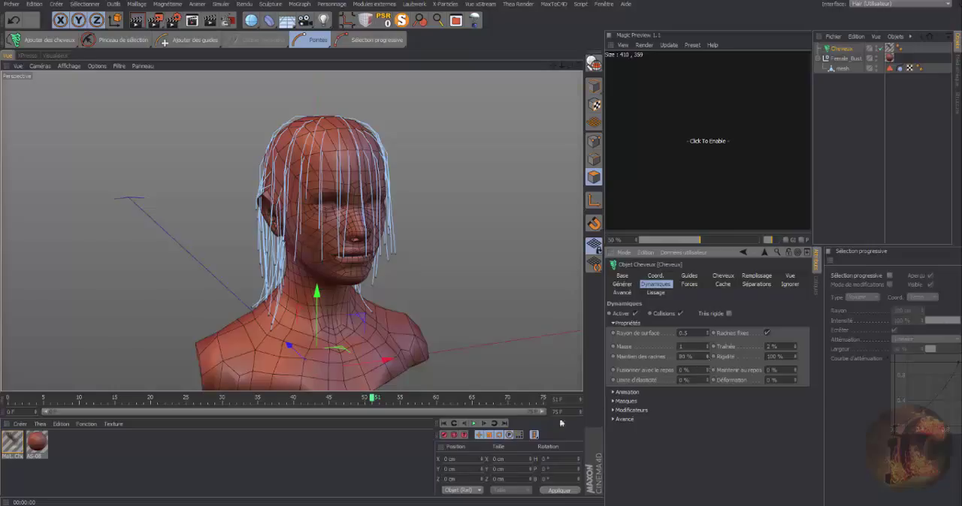
pyautogui.click(473, 423)
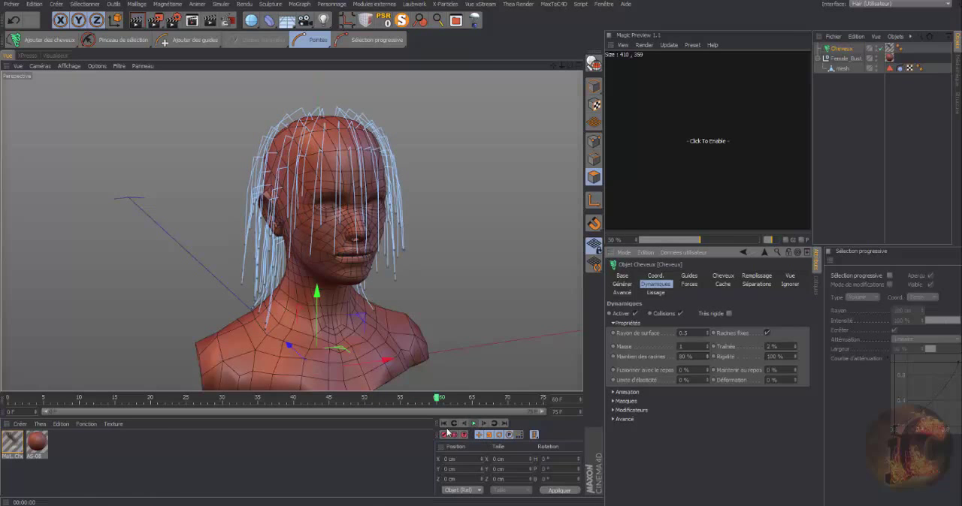
pyautogui.click(444, 424)
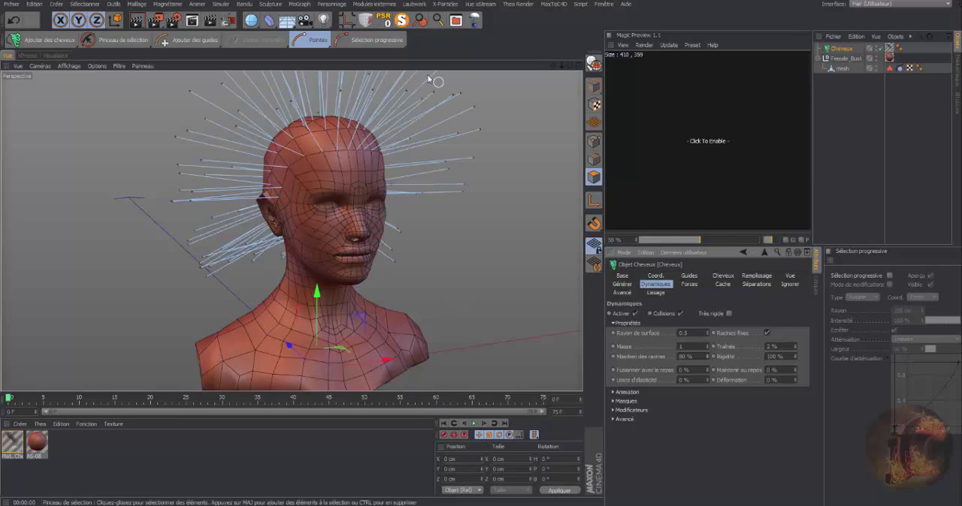
pyautogui.click(474, 424)
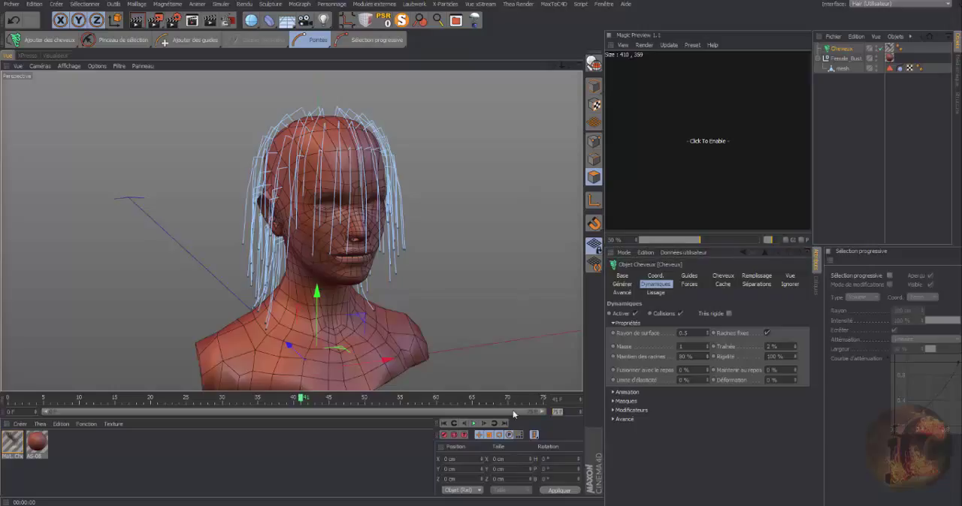
# Extend the timeline and its preview range to 250 frames and run the hair simulation on to frame 109.
pyautogui.write('250')
pyautogui.press('Return')
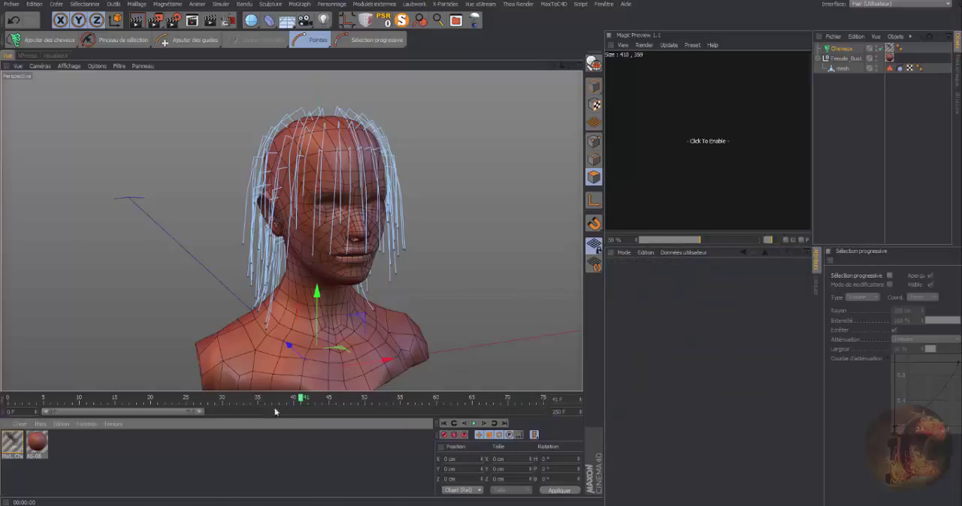
pyautogui.moveTo(201, 412); pyautogui.dragTo(541, 412)
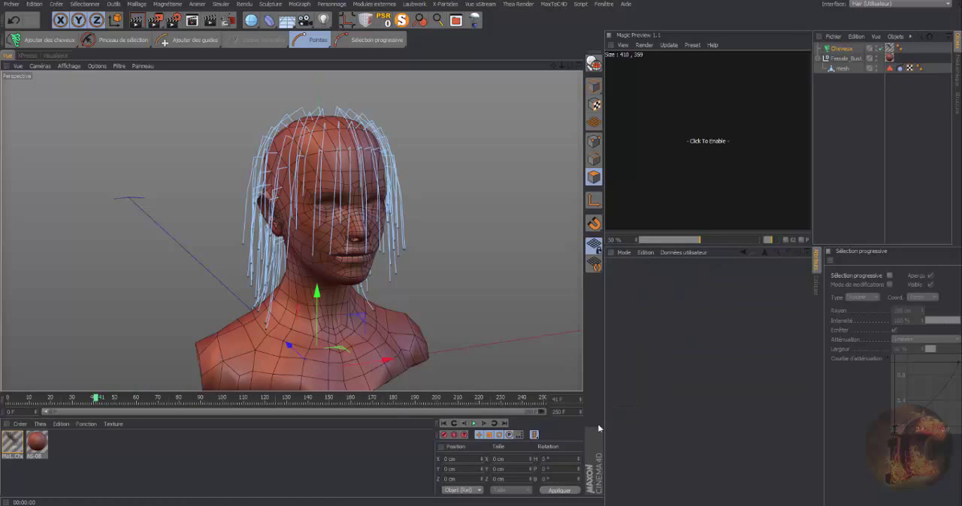
pyautogui.click(475, 424)
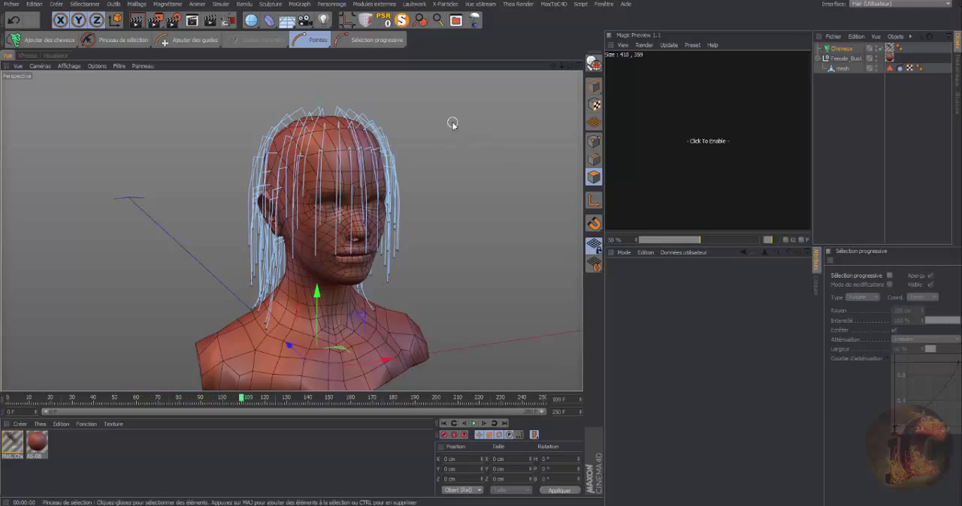
pyautogui.moveTo(570, 67); pyautogui.dragTo(541, 73)
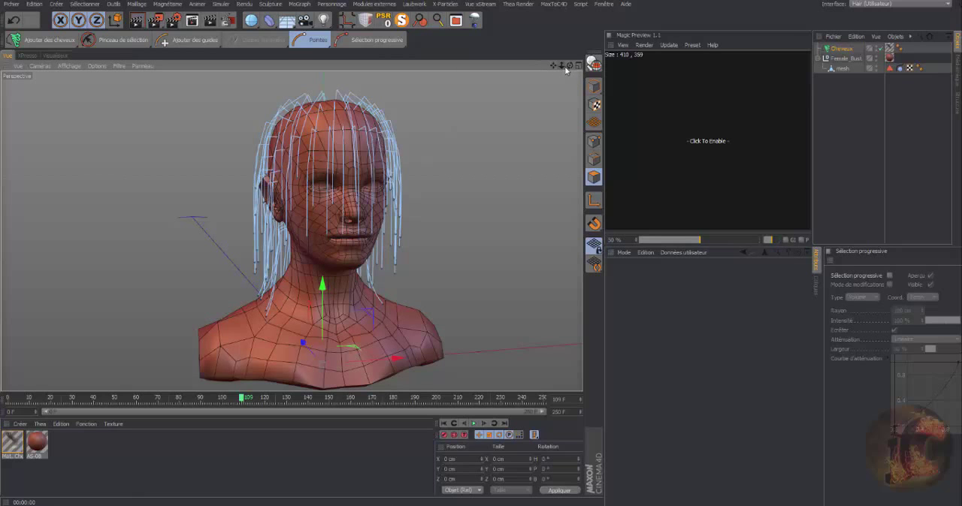
pyautogui.moveTo(570, 66); pyautogui.dragTo(537, 66)
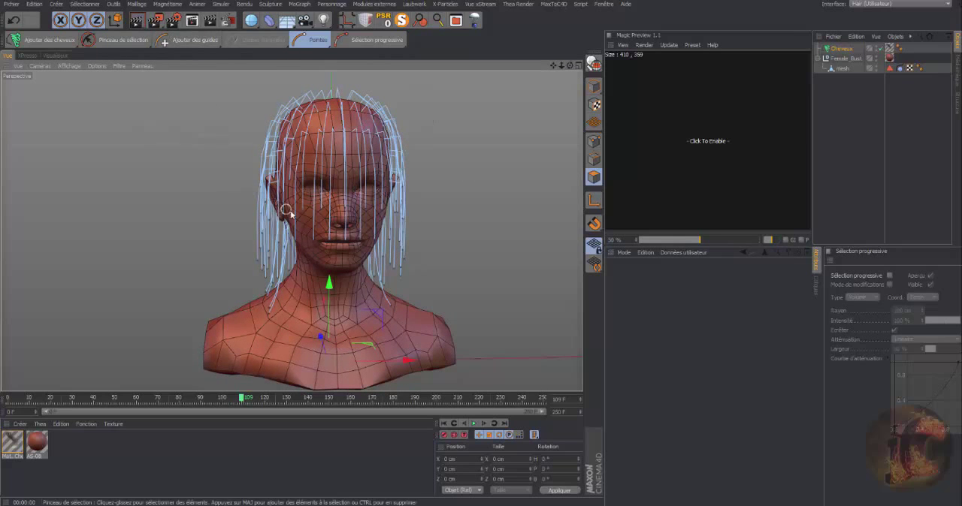
pyautogui.click(148, 43)
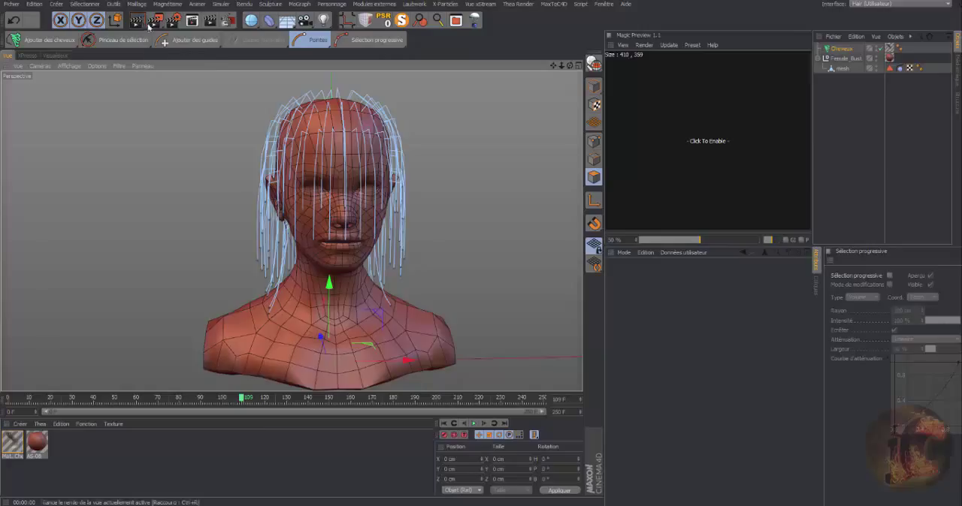
pyautogui.click(216, 46)
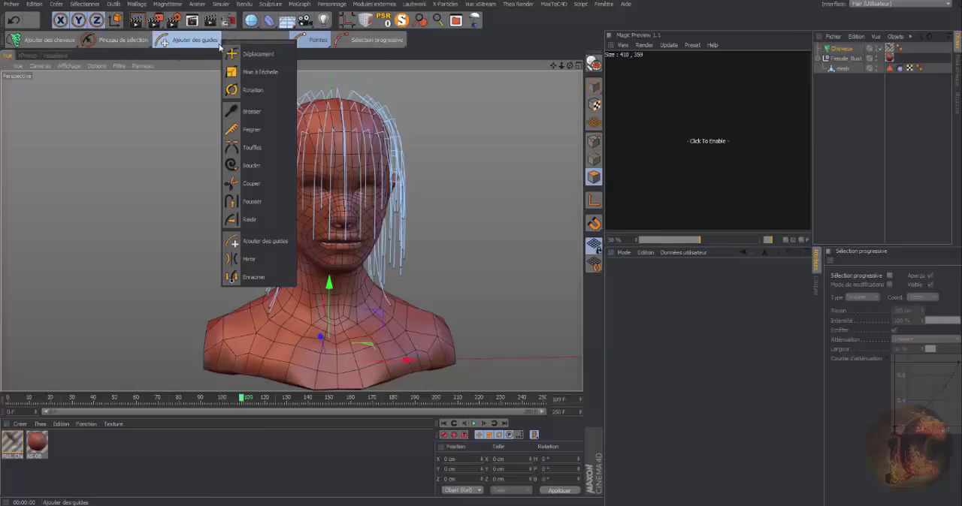
pyautogui.click(425, 48)
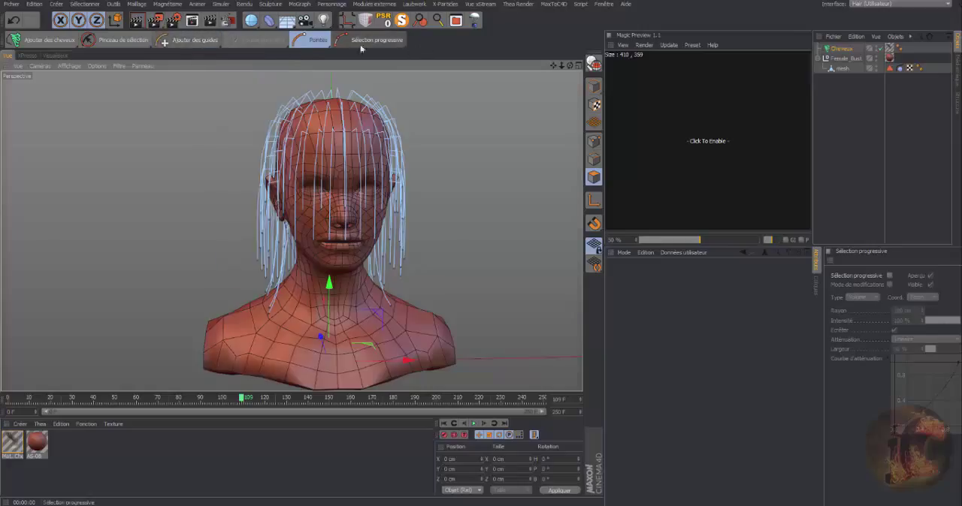
pyautogui.click(340, 41)
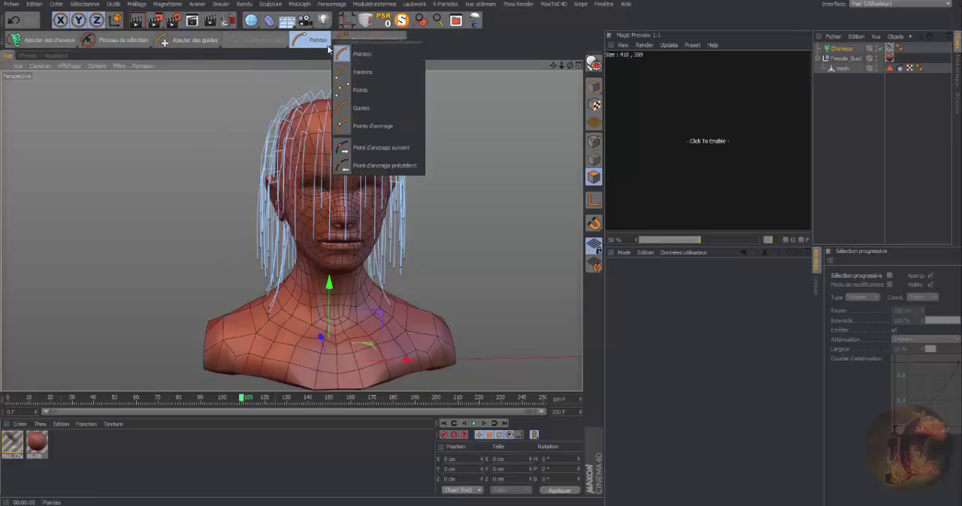
pyautogui.click(412, 51)
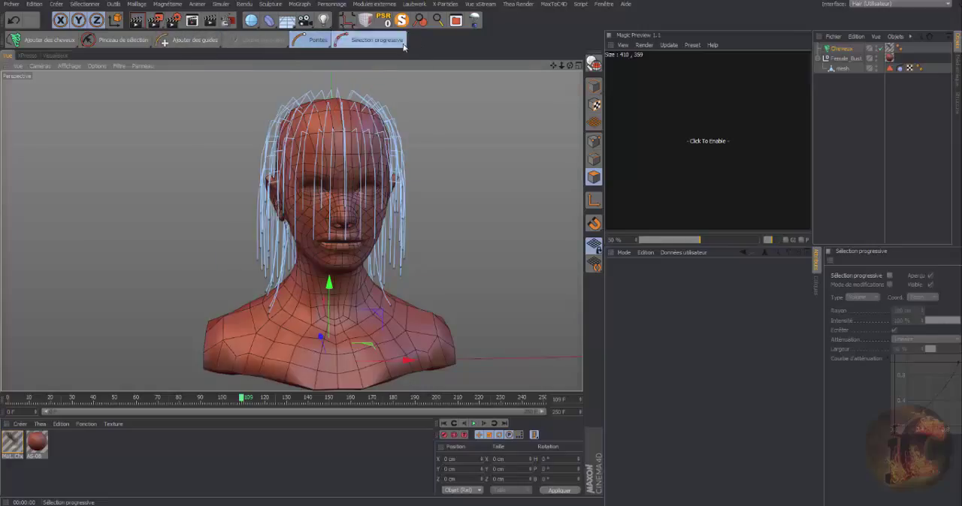
pyautogui.click(404, 47)
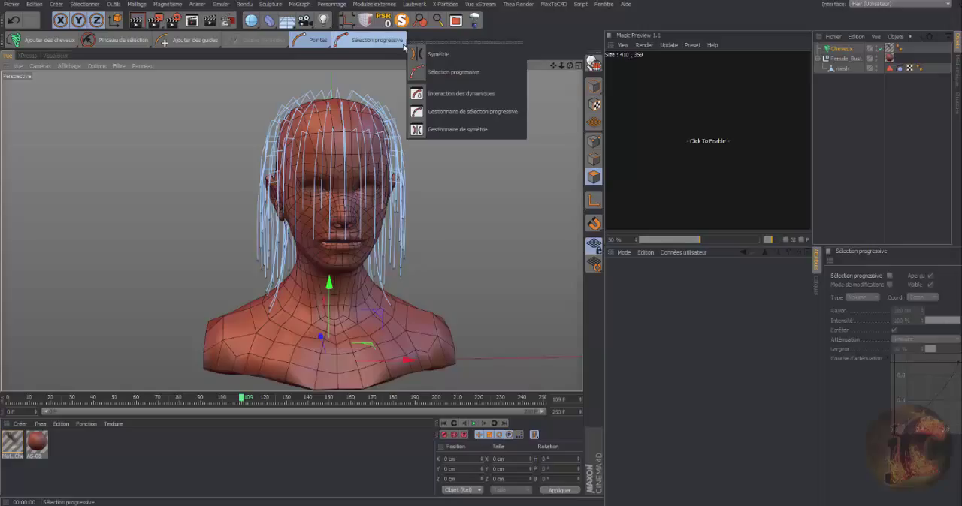
pyautogui.click(537, 34)
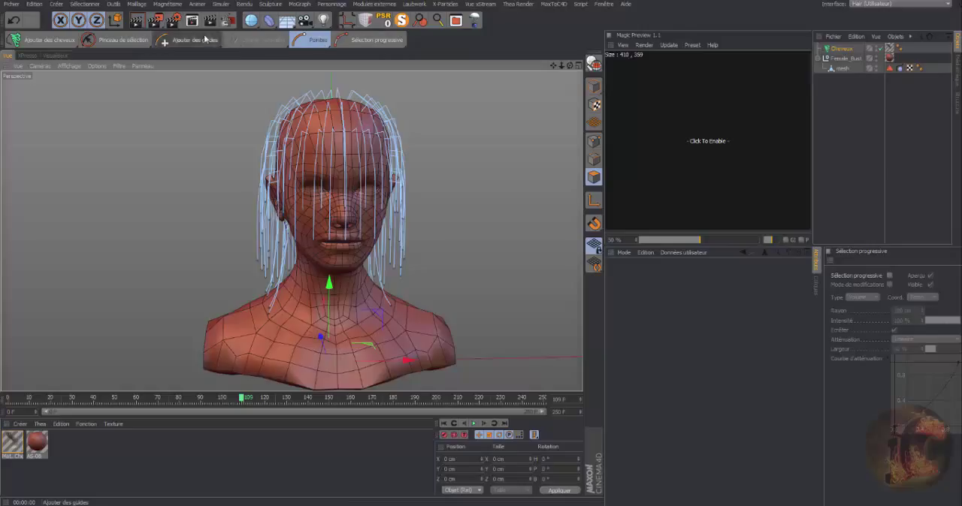
pyautogui.click(150, 48)
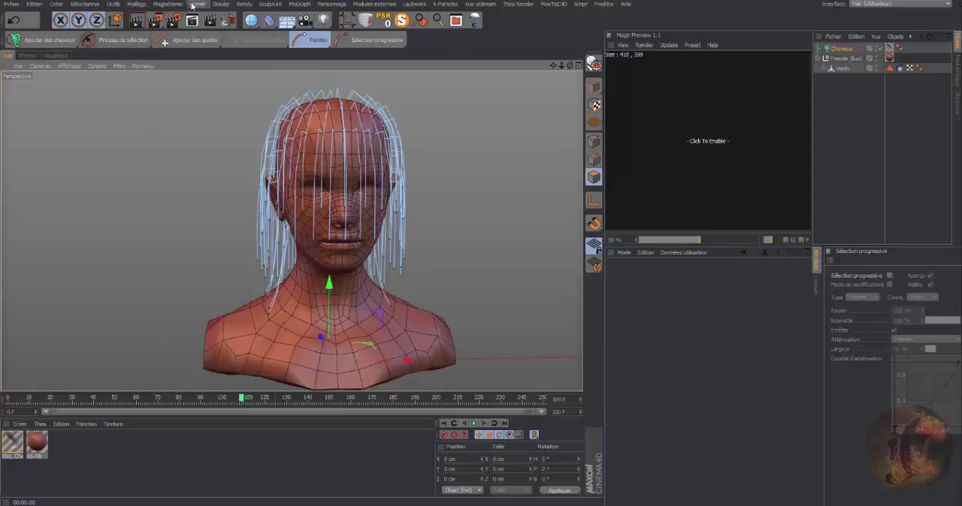
# Set the simulated hair shape as the guides' base shape (Définir comme dynamiques) and return to frame 0.
pyautogui.click(221, 4)
pyautogui.moveTo(235, 117)
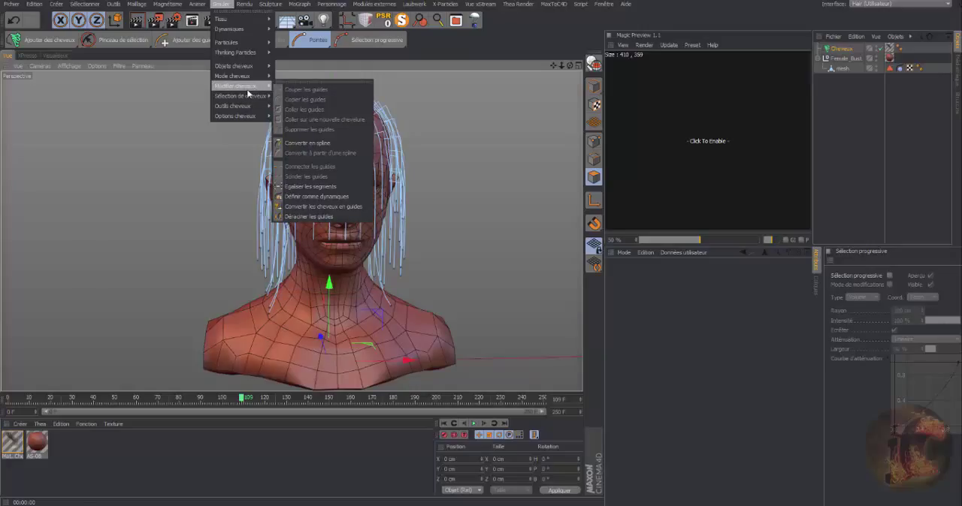
pyautogui.click(317, 198)
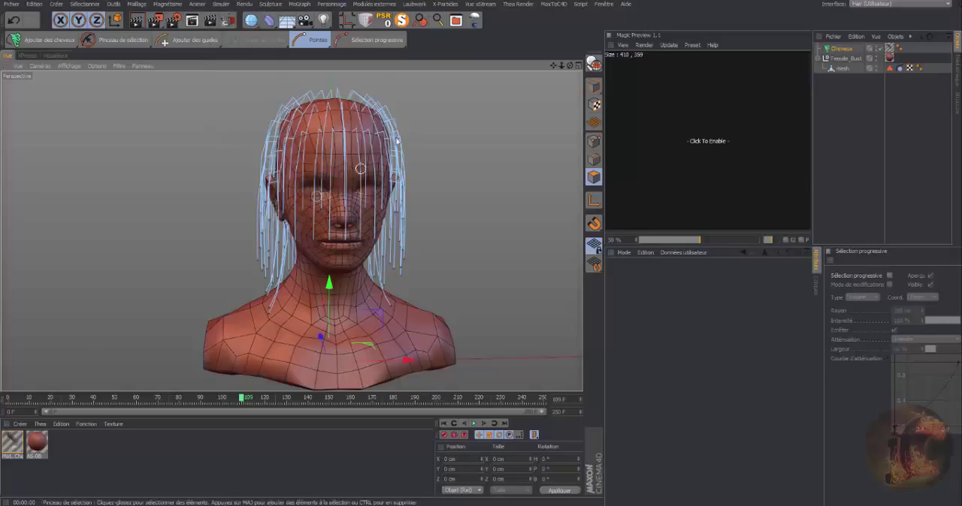
pyautogui.click(444, 424)
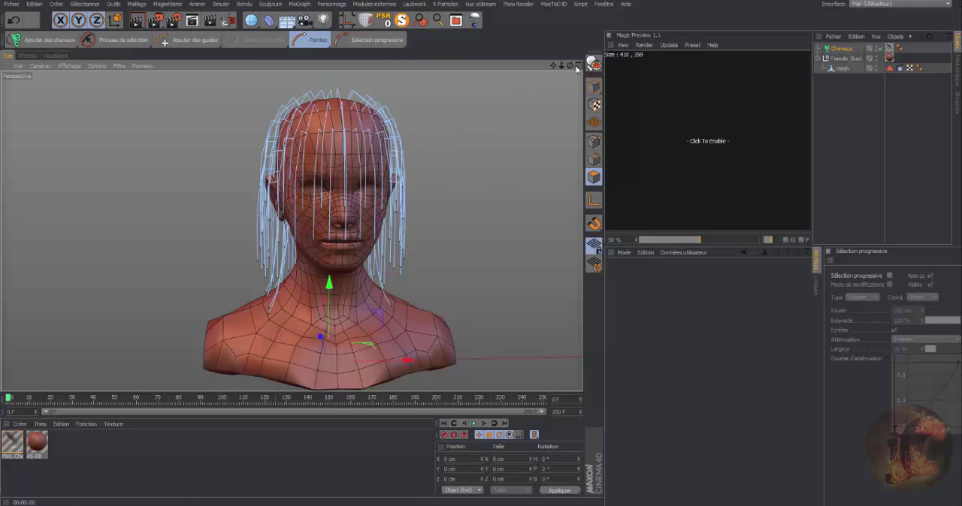
pyautogui.moveTo(571, 66); pyautogui.dragTo(543, 67)
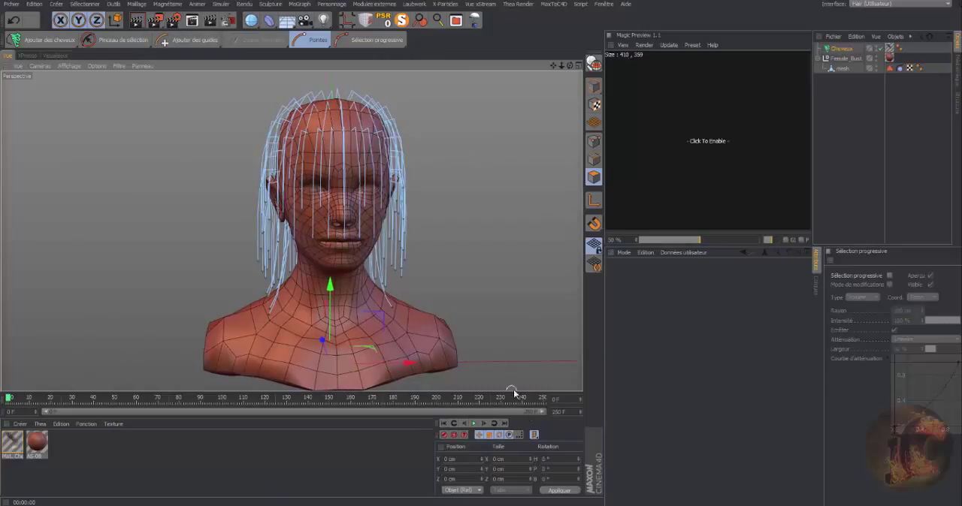
# Detach the hair guide editing tools as a floating palette beside the bust in the viewport.
pyautogui.click(148, 47)
pyautogui.click(166, 34)
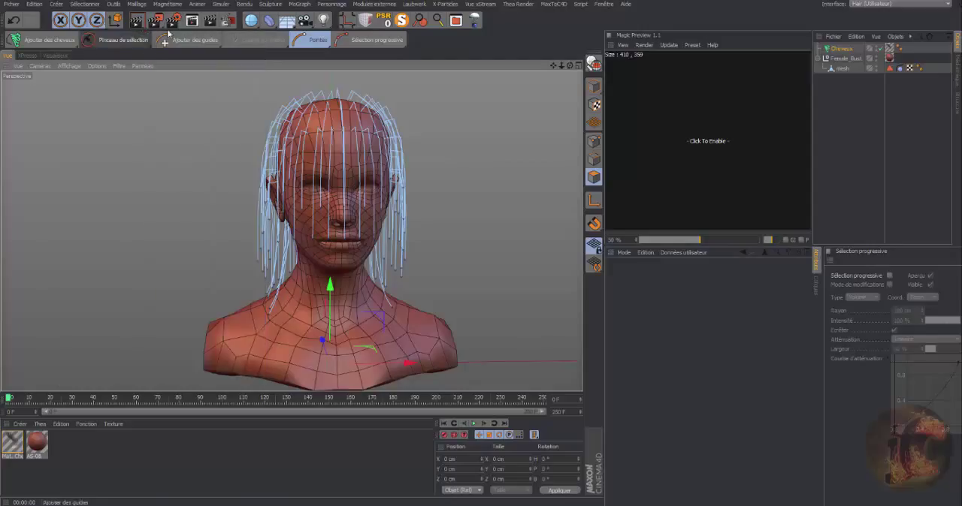
pyautogui.click(221, 43)
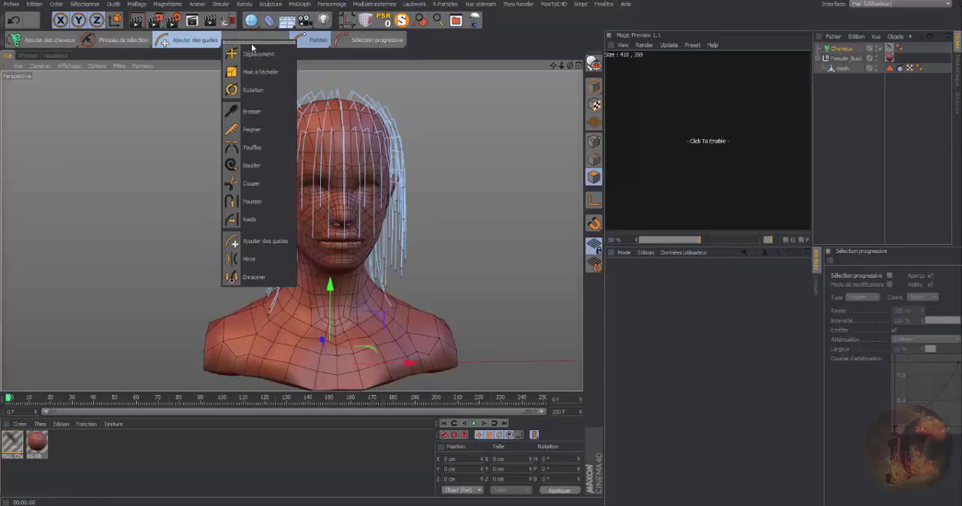
pyautogui.moveTo(252, 45); pyautogui.dragTo(69, 117)
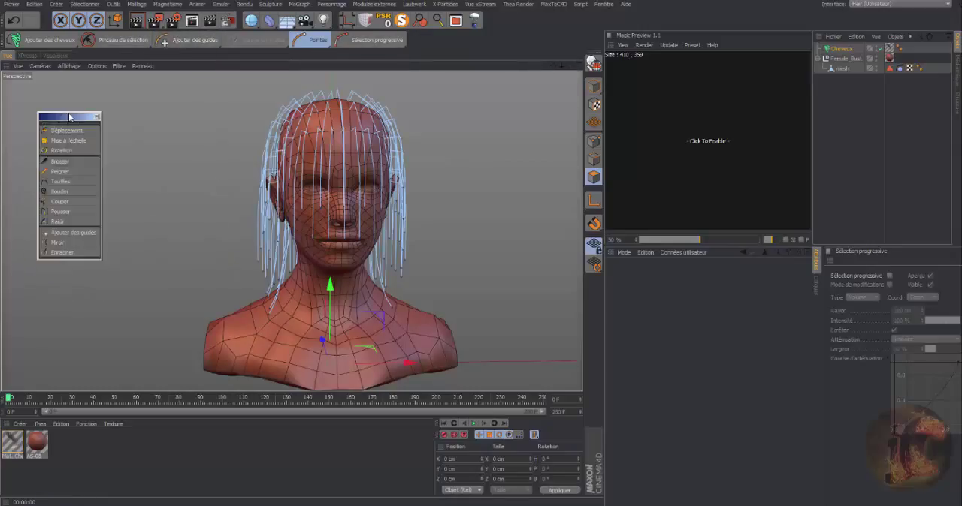
# Comb the guides with the Peigner tool in the Caméra Z direction at 100 % intensity.
pyautogui.click(60, 172)
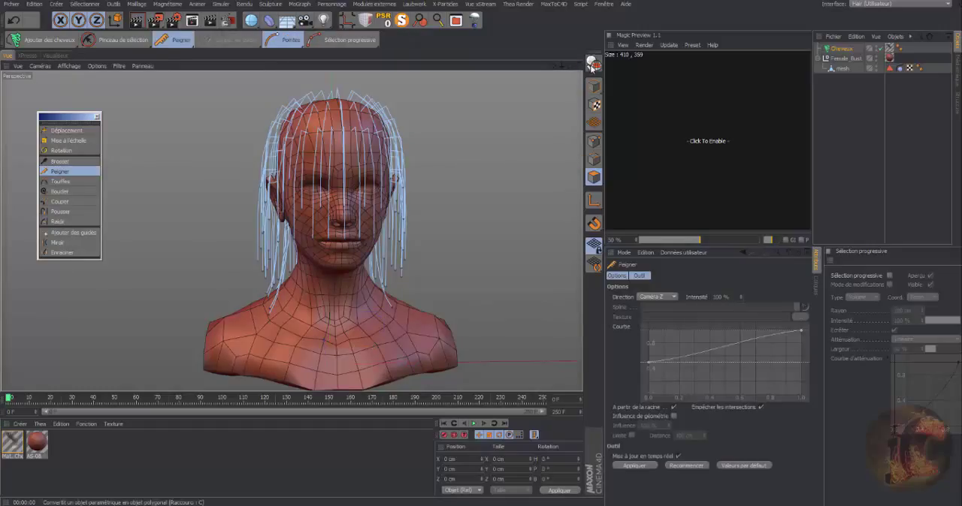
pyautogui.moveTo(569, 66); pyautogui.dragTo(560, 68)
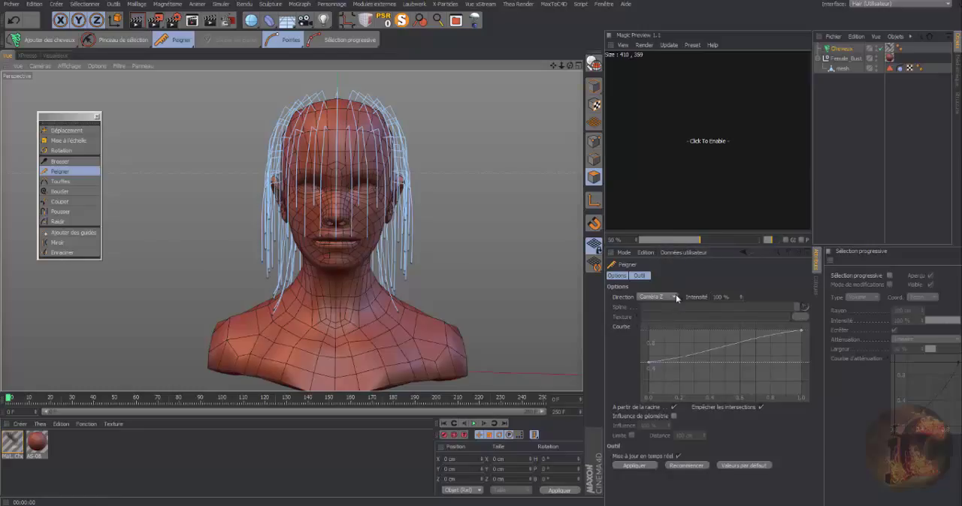
pyautogui.click(634, 465)
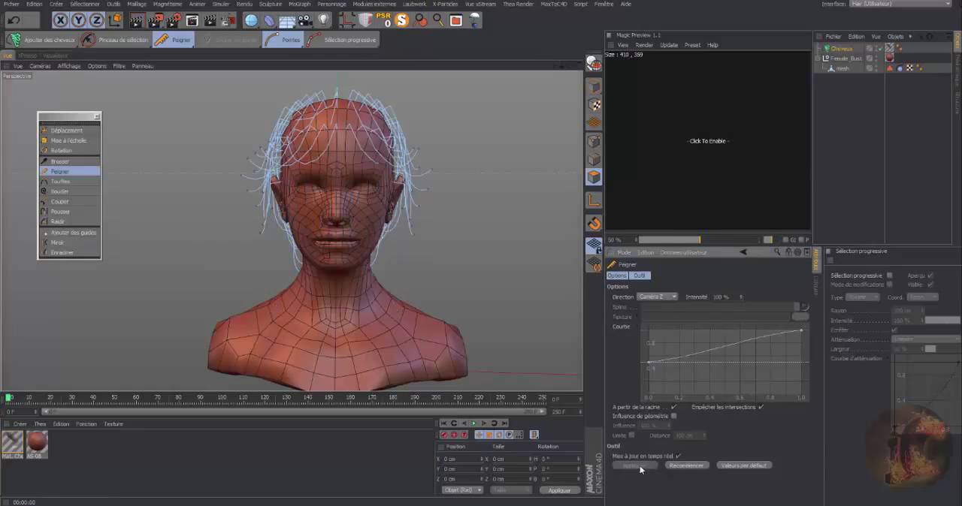
# Reapply the Peigner combing in the Caméra Z direction repeatedly, partly from a raised front view, so the guides stretch farther back.
pyautogui.click(685, 464)
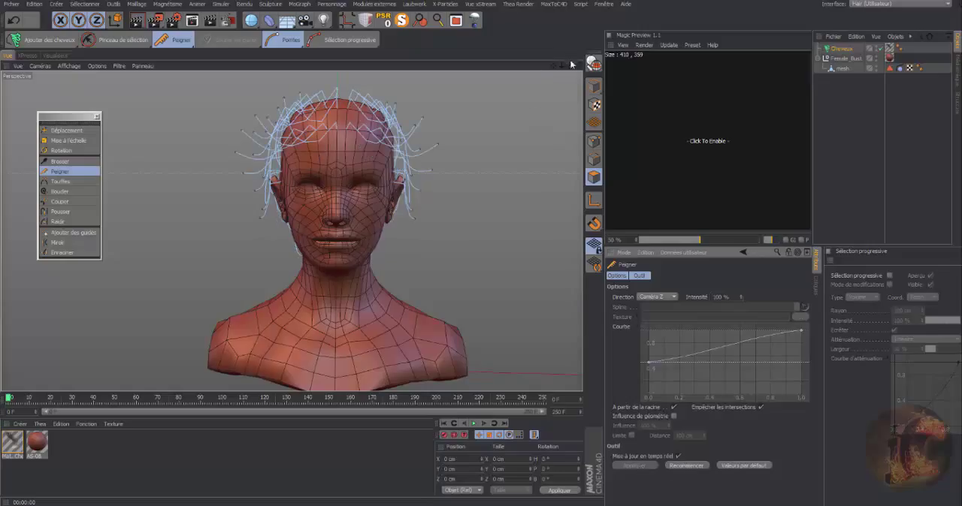
pyautogui.moveTo(571, 65); pyautogui.dragTo(568, 113)
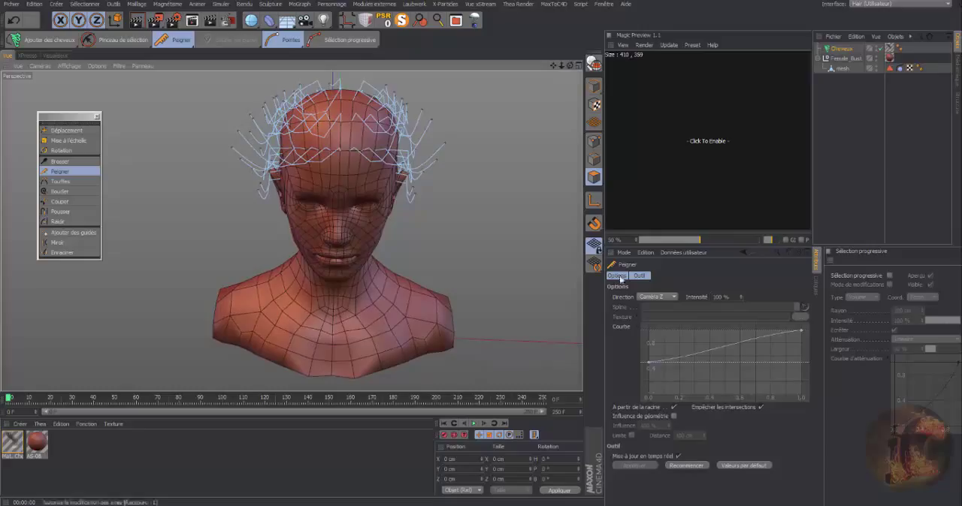
pyautogui.click(685, 465)
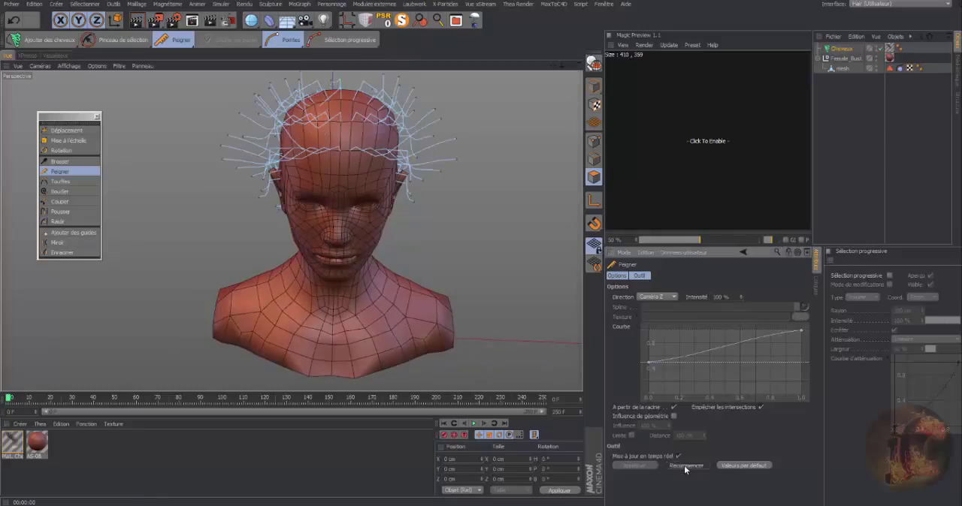
pyautogui.click(684, 467)
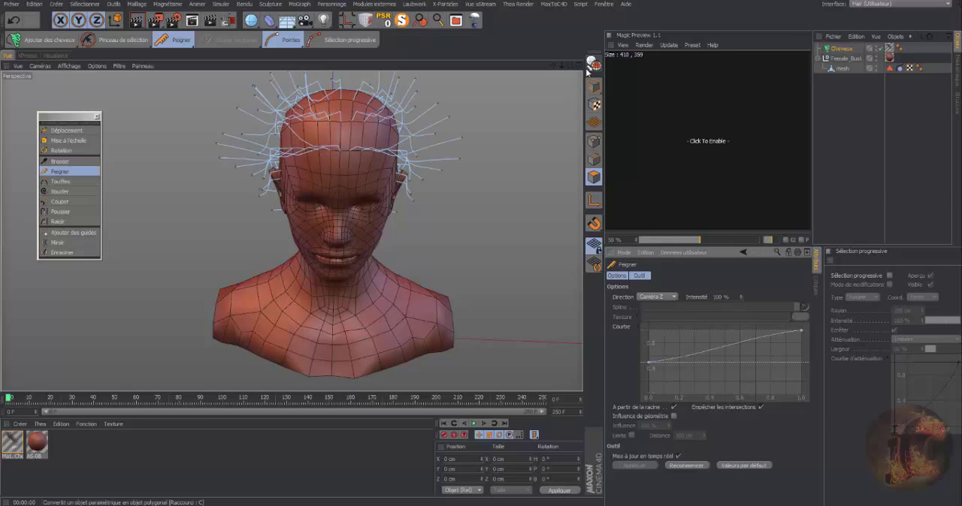
pyautogui.moveTo(570, 66)
pyautogui.mouseDown()
pyautogui.moveTo(698, 68)
pyautogui.moveTo(687, 94)
pyautogui.moveTo(609, 99)
pyautogui.moveTo(639, 96)
pyautogui.moveTo(565, 67)
pyautogui.mouseUp()
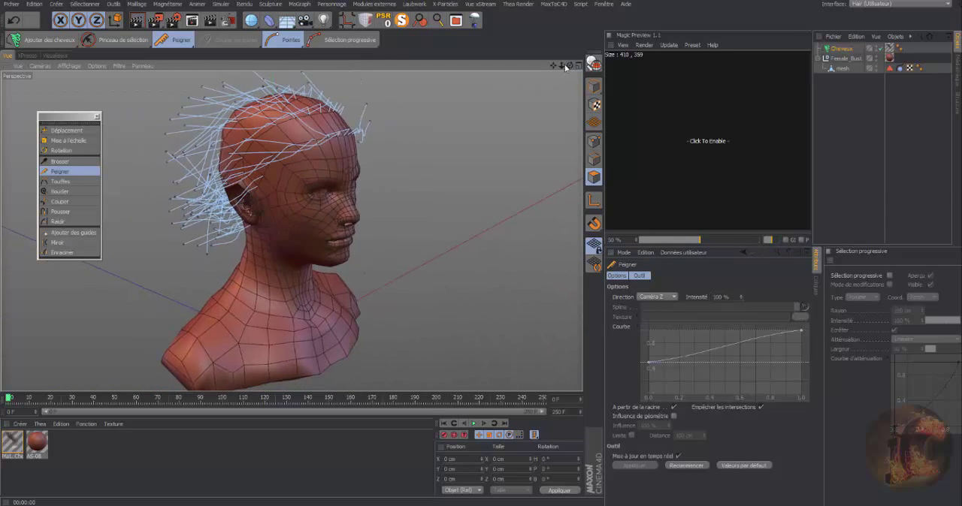
# Brush the guides down over the head and nape from the side with the Brosser tool in Déplacer mode at radius 100.
pyautogui.click(60, 161)
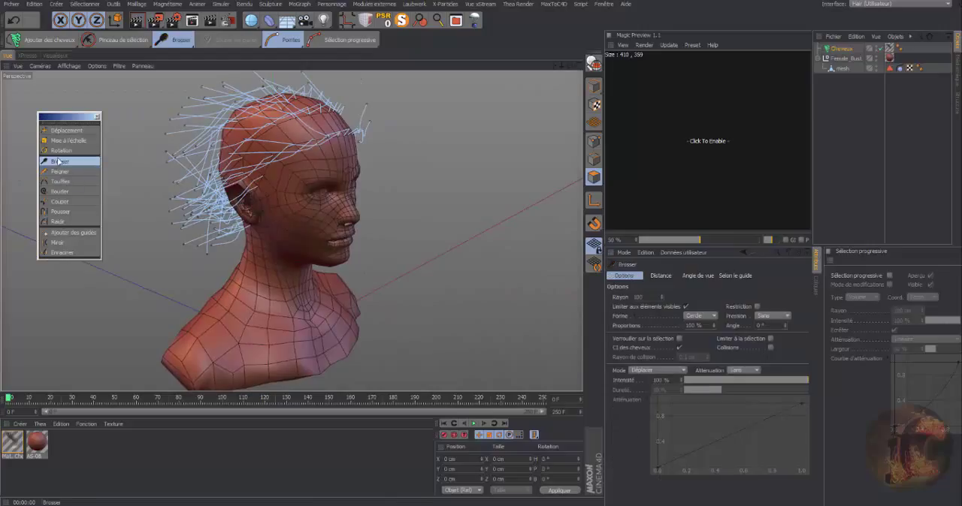
pyautogui.moveTo(561, 66)
pyautogui.mouseDown()
pyautogui.moveTo(526, 66)
pyautogui.moveTo(601, 59)
pyautogui.moveTo(546, 71)
pyautogui.mouseUp()
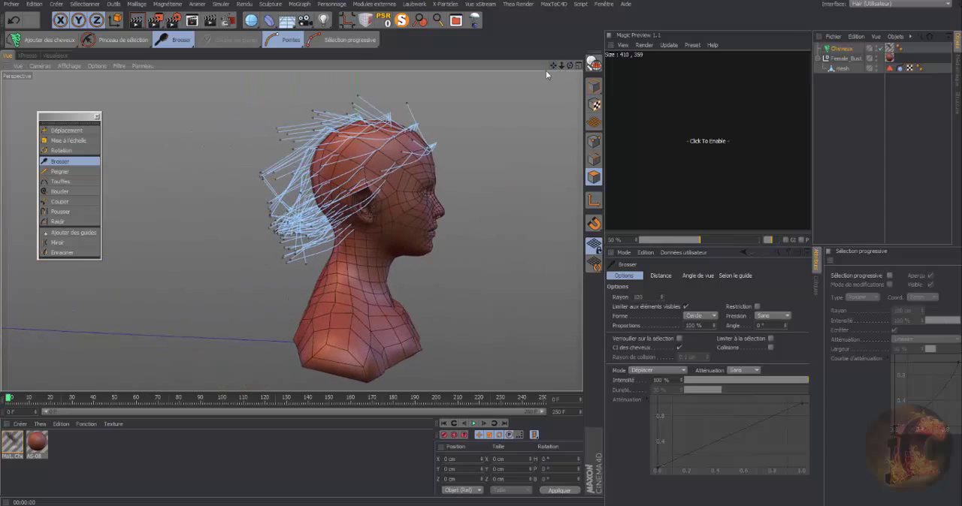
pyautogui.moveTo(384, 113)
pyautogui.mouseDown()
pyautogui.moveTo(322, 109)
pyautogui.moveTo(271, 253)
pyautogui.moveTo(283, 262)
pyautogui.moveTo(360, 206)
pyautogui.moveTo(344, 262)
pyautogui.moveTo(335, 258)
pyautogui.moveTo(384, 205)
pyautogui.moveTo(368, 225)
pyautogui.moveTo(340, 213)
pyautogui.moveTo(360, 230)
pyautogui.moveTo(404, 159)
pyautogui.moveTo(386, 156)
pyautogui.moveTo(388, 203)
pyautogui.mouseUp()
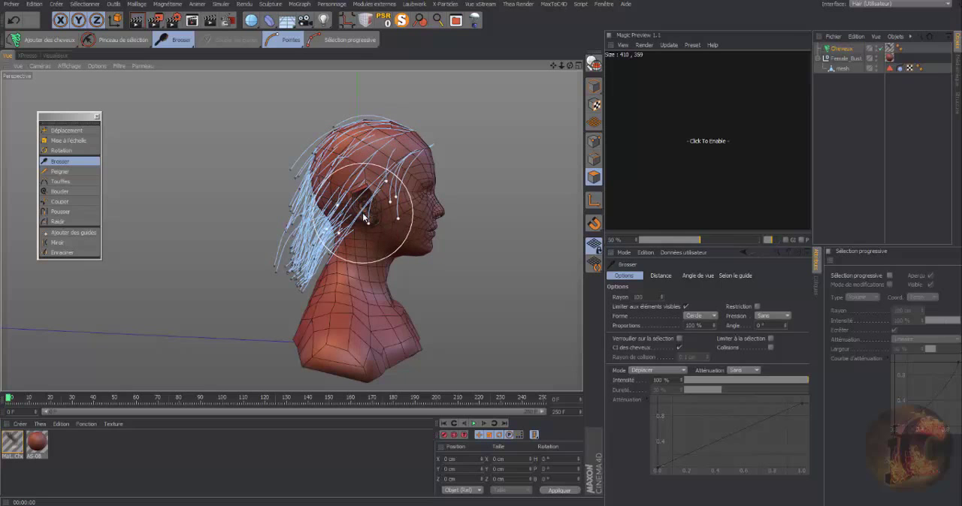
pyautogui.moveTo(364, 216)
pyautogui.mouseDown()
pyautogui.moveTo(290, 188)
pyautogui.moveTo(283, 159)
pyautogui.moveTo(281, 262)
pyautogui.moveTo(275, 250)
pyautogui.moveTo(307, 288)
pyautogui.moveTo(328, 273)
pyautogui.moveTo(326, 252)
pyautogui.moveTo(396, 215)
pyautogui.moveTo(354, 171)
pyautogui.moveTo(337, 126)
pyautogui.mouseUp()
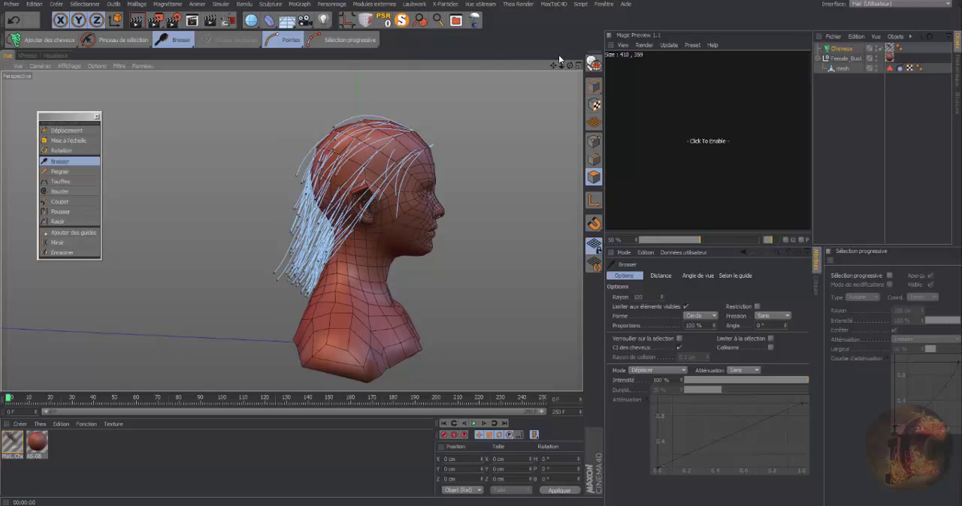
pyautogui.moveTo(570, 65)
pyautogui.mouseDown()
pyautogui.moveTo(421, 120)
pyautogui.moveTo(310, 183)
pyautogui.moveTo(291, 163)
pyautogui.moveTo(316, 254)
pyautogui.moveTo(299, 283)
pyautogui.moveTo(320, 181)
pyautogui.moveTo(306, 194)
pyautogui.mouseUp()
pyautogui.moveTo(570, 66); pyautogui.dragTo(683, 128)
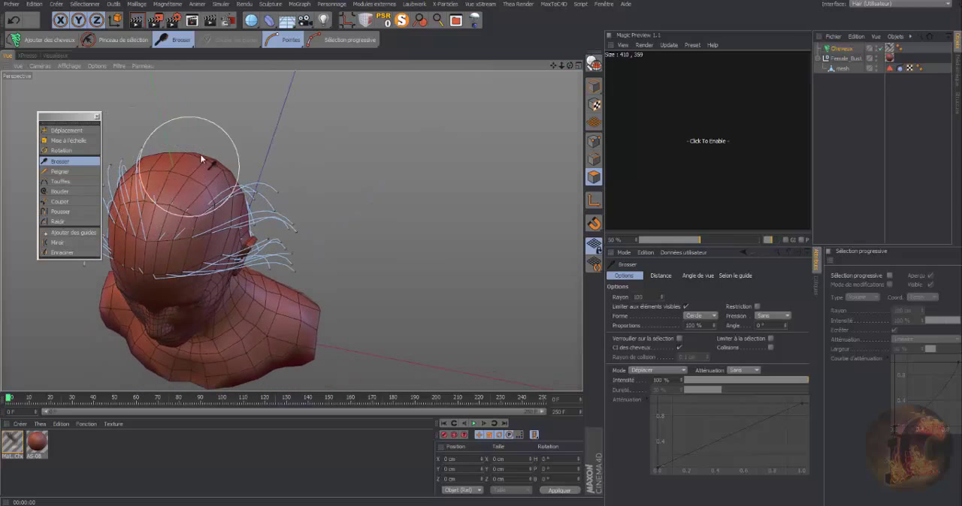
pyautogui.moveTo(569, 66)
pyautogui.mouseDown()
pyautogui.moveTo(455, 17)
pyautogui.moveTo(410, 24)
pyautogui.moveTo(484, 30)
pyautogui.mouseUp()
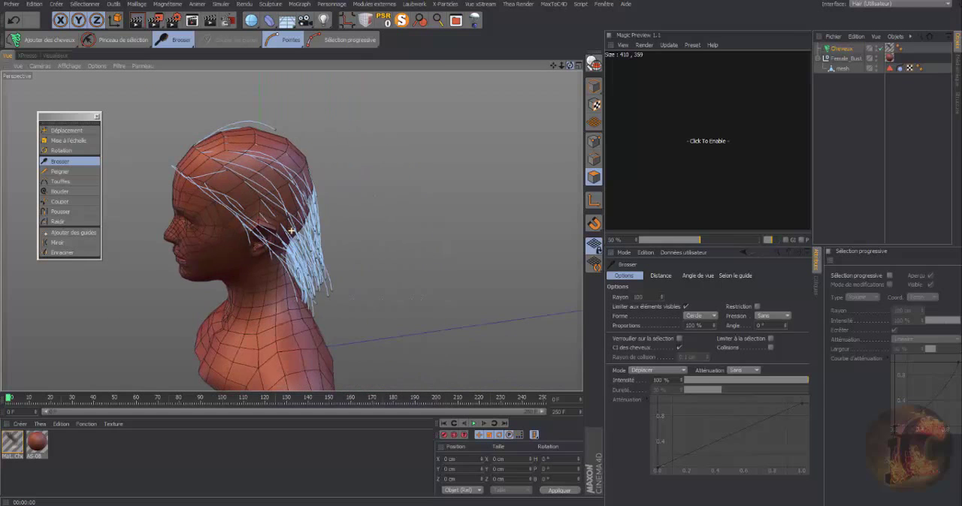
# Push the Cheveux guides out of the bust's surface with the Pousser tool at a distance of 1 cm.
pyautogui.click(60, 212)
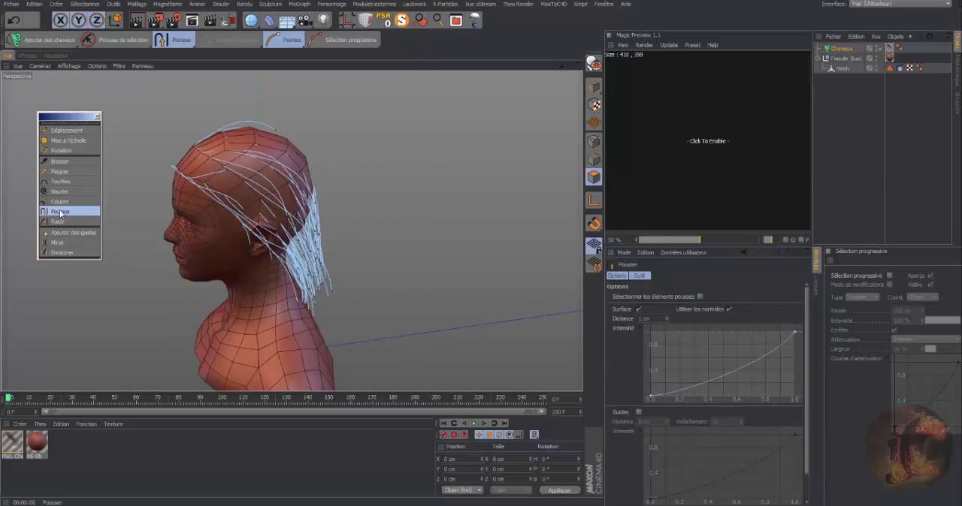
pyautogui.click(840, 48)
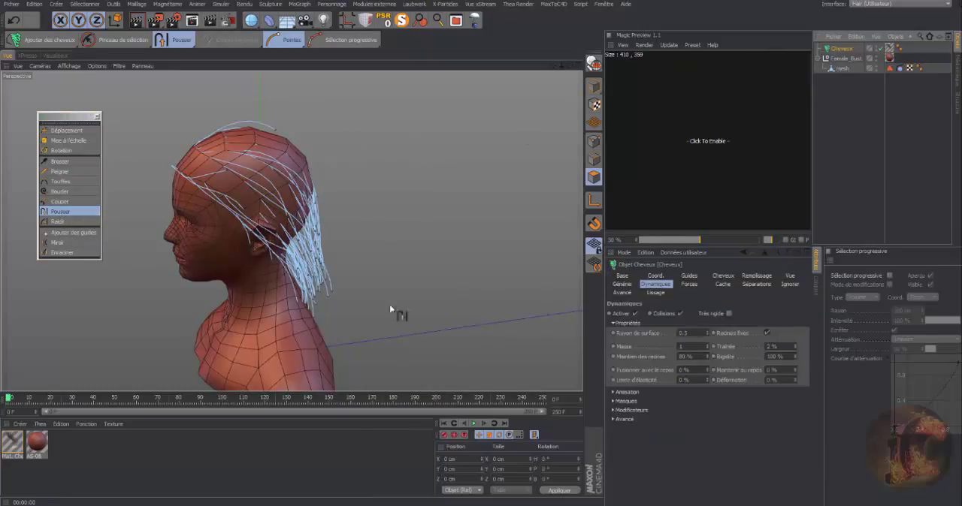
pyautogui.click(76, 213)
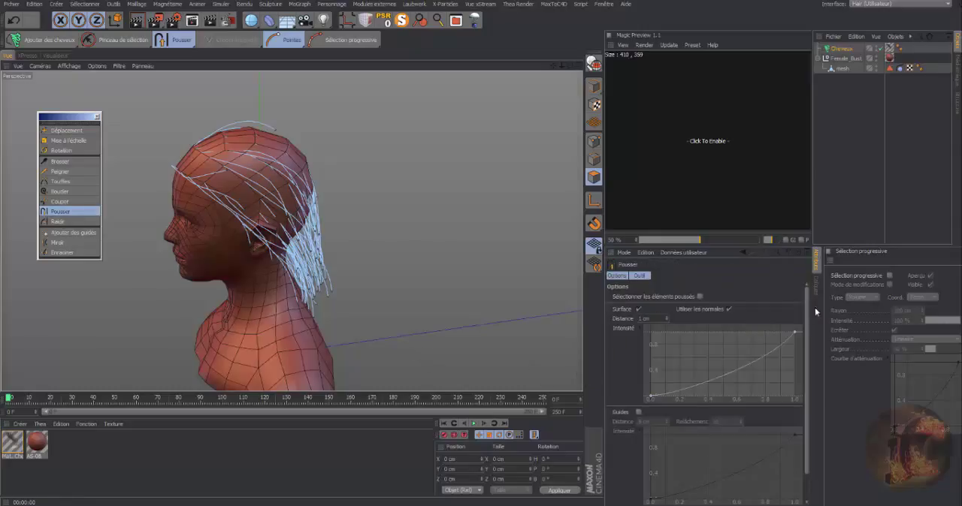
pyautogui.scroll(-1, 803, 301)
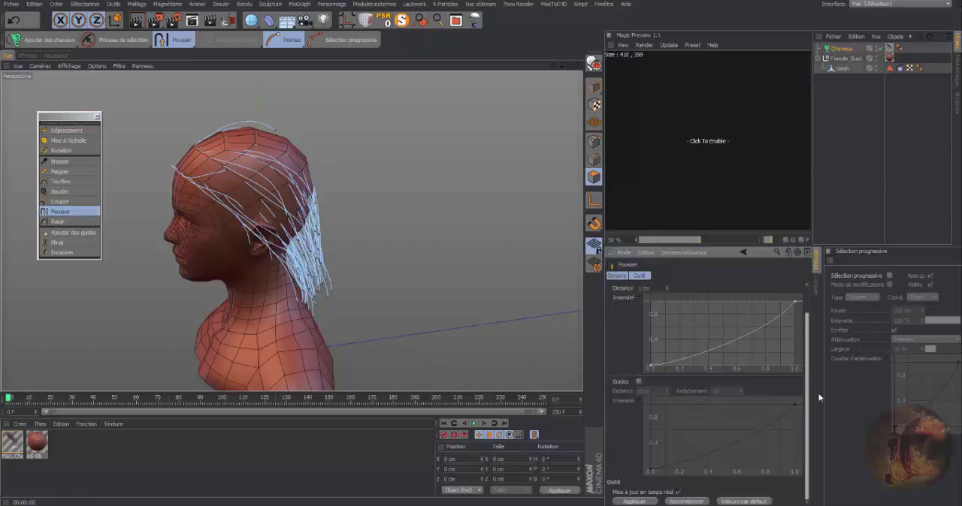
pyautogui.click(636, 501)
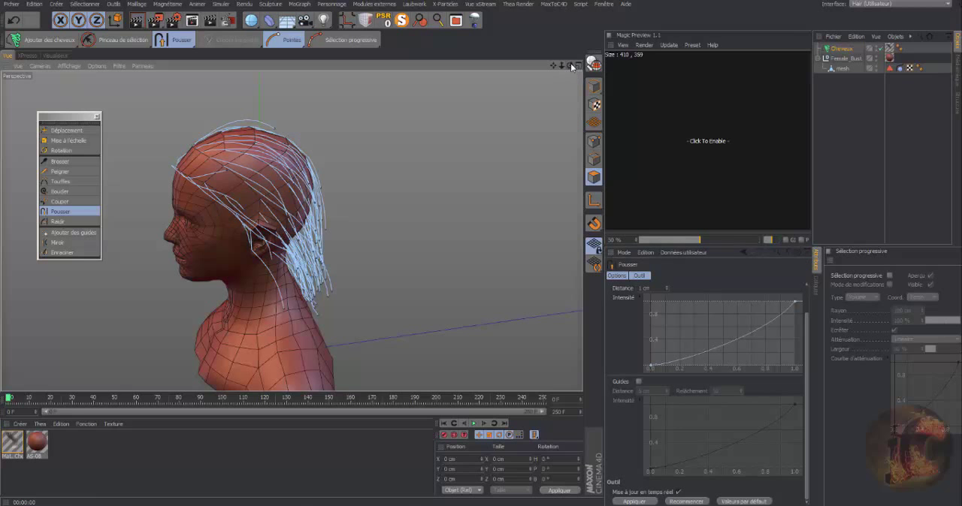
# Brush the stray side guides back toward the head from above, using Brosser with radius 56 and proportions 135 %.
pyautogui.moveTo(563, 65); pyautogui.dragTo(518, 316)
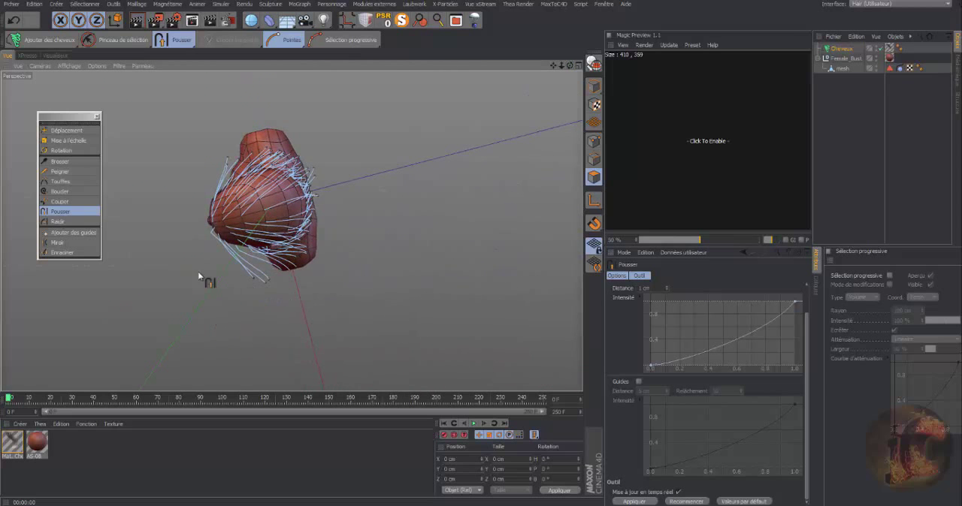
pyautogui.click(60, 162)
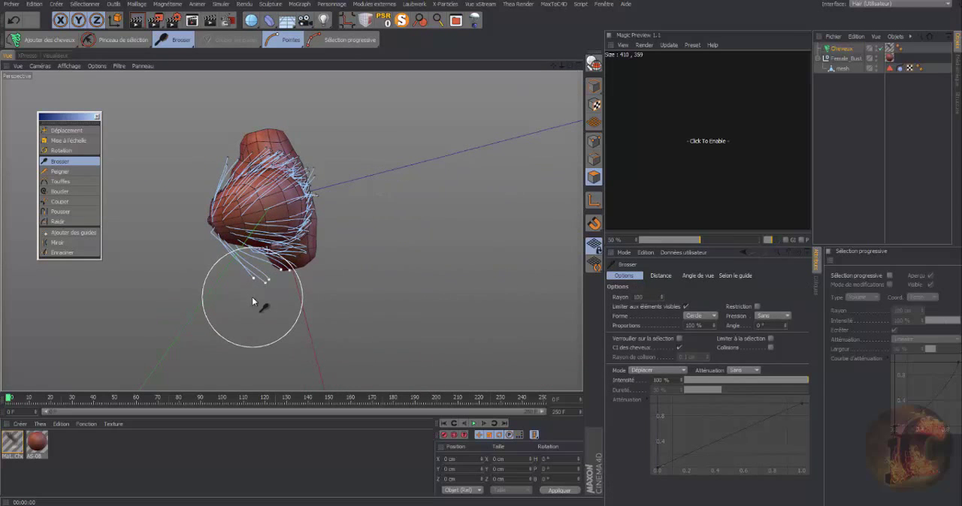
pyautogui.moveTo(714, 327); pyautogui.dragTo(698, 329)
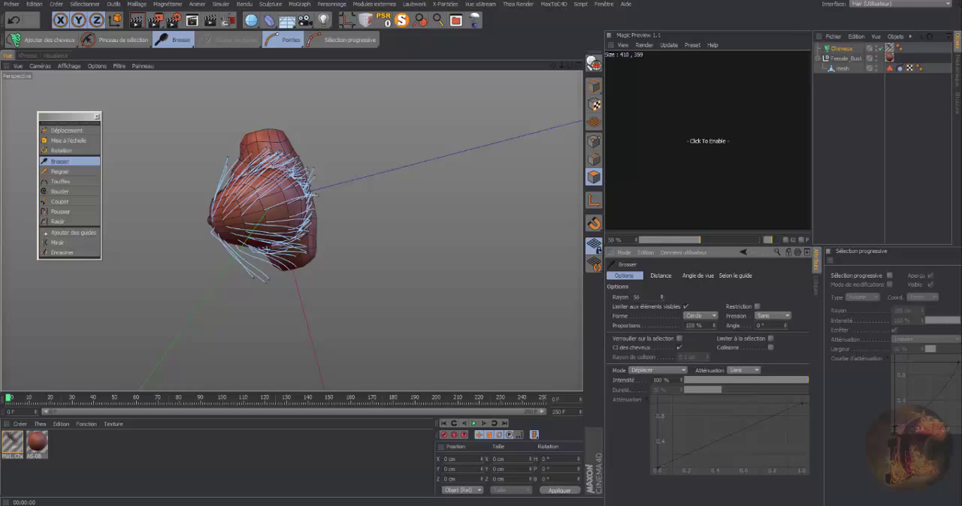
pyautogui.moveTo(267, 288); pyautogui.dragTo(297, 278)
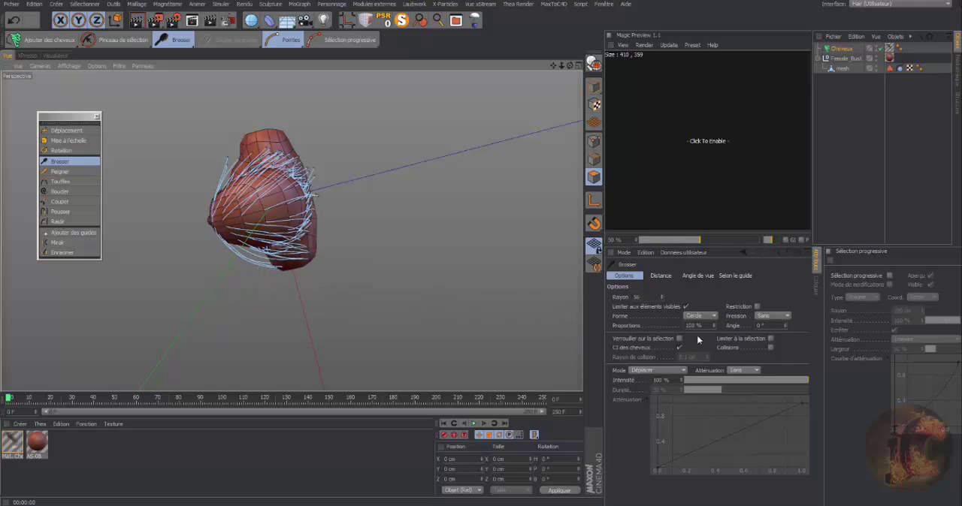
pyautogui.moveTo(717, 329); pyautogui.dragTo(715, 326)
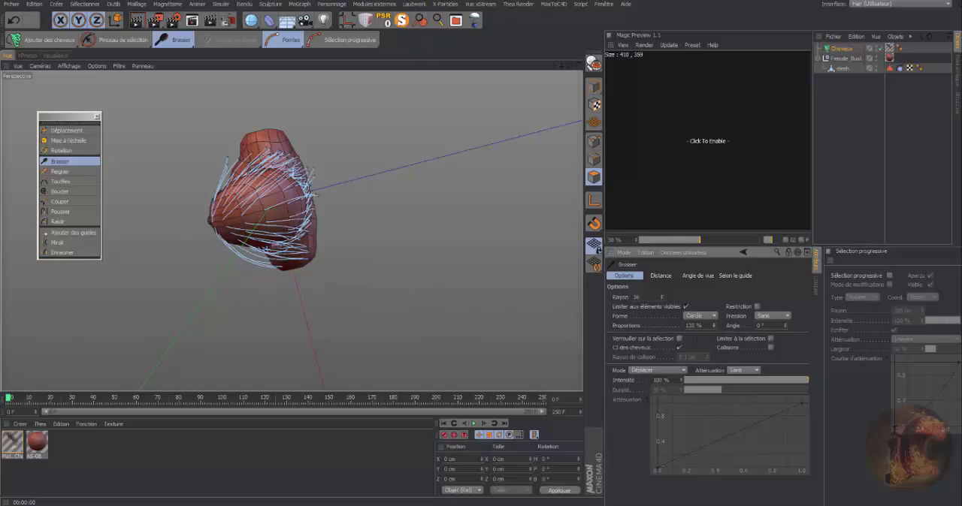
pyautogui.moveTo(283, 275)
pyautogui.mouseDown()
pyautogui.moveTo(304, 276)
pyautogui.moveTo(336, 248)
pyautogui.moveTo(316, 288)
pyautogui.moveTo(304, 283)
pyautogui.moveTo(313, 276)
pyautogui.moveTo(283, 281)
pyautogui.moveTo(318, 242)
pyautogui.mouseUp()
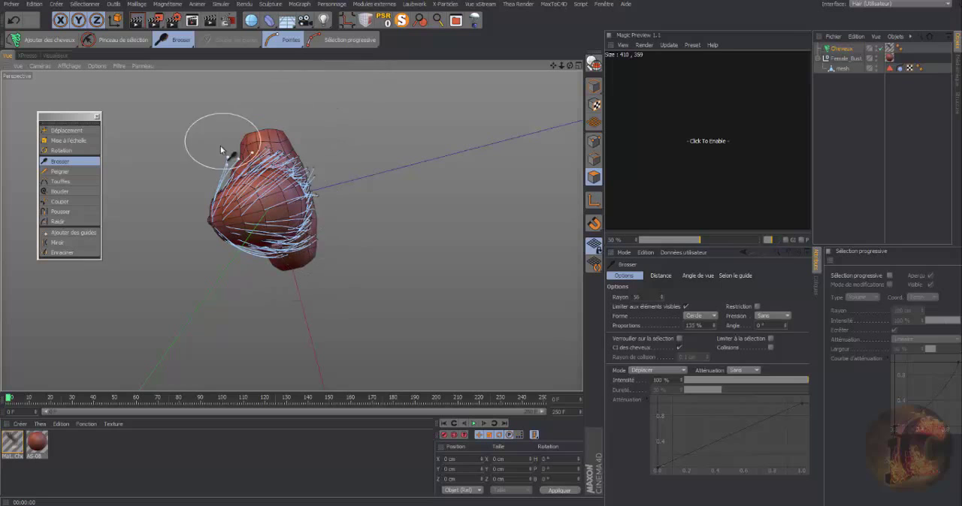
pyautogui.moveTo(222, 152)
pyautogui.mouseDown()
pyautogui.moveTo(260, 142)
pyautogui.moveTo(314, 170)
pyautogui.mouseUp()
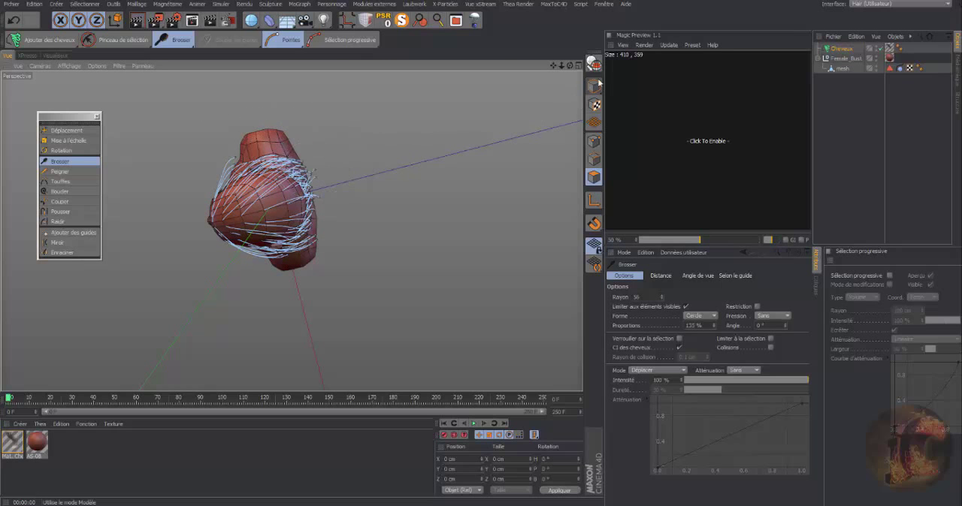
# Render the styled hair in the viewport from a front three-quarter angle and again from the side.
pyautogui.moveTo(570, 65); pyautogui.dragTo(566, 6)
pyautogui.moveTo(569, 66); pyautogui.dragTo(571, 92)
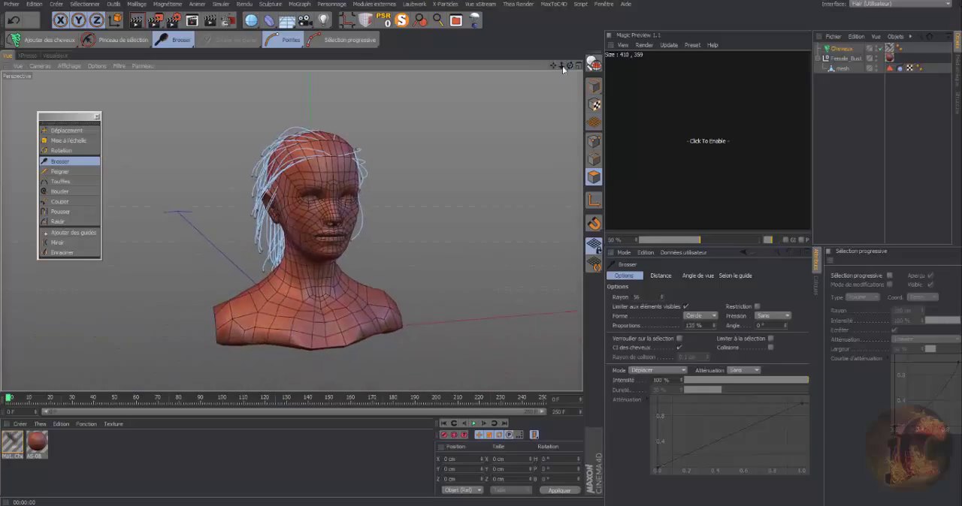
pyautogui.click(136, 20)
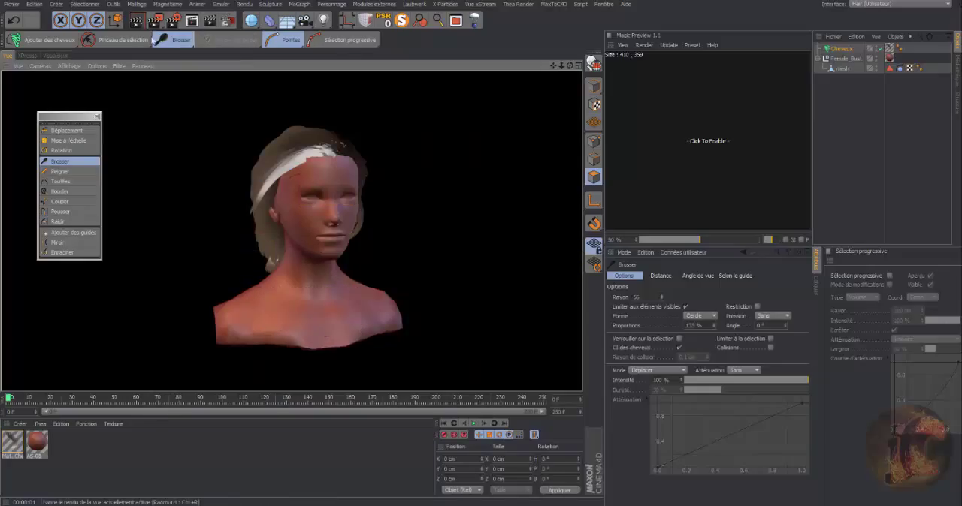
pyautogui.moveTo(570, 67); pyautogui.dragTo(637, 67)
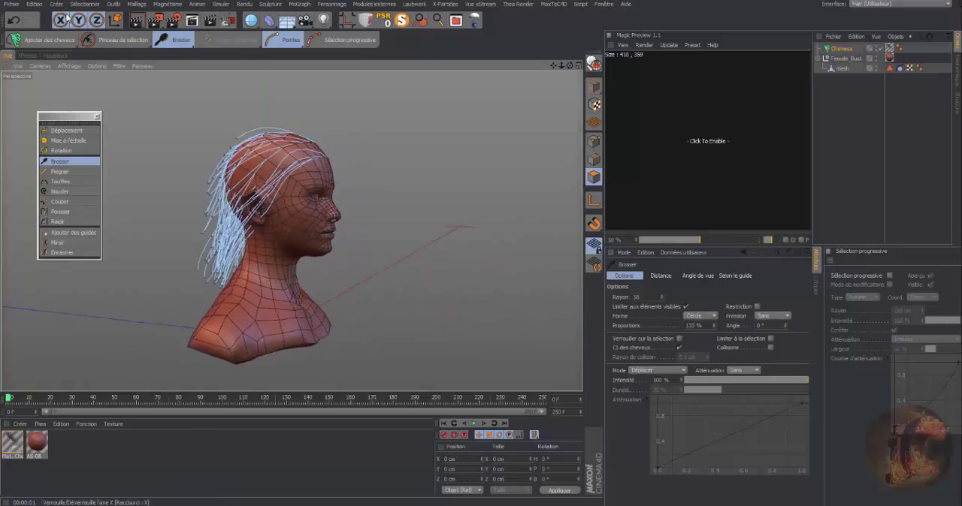
pyautogui.click(136, 21)
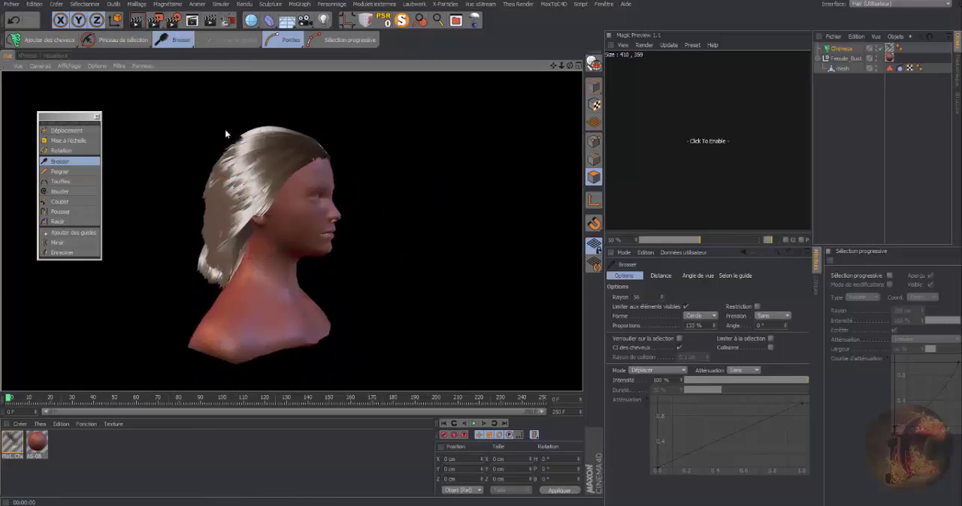
# Set the hair material's root thickness to 0.1 cm, divide its tip thickness by 10 and enable Longueur with 20 % variation.
pyautogui.doubleClick(10, 447)
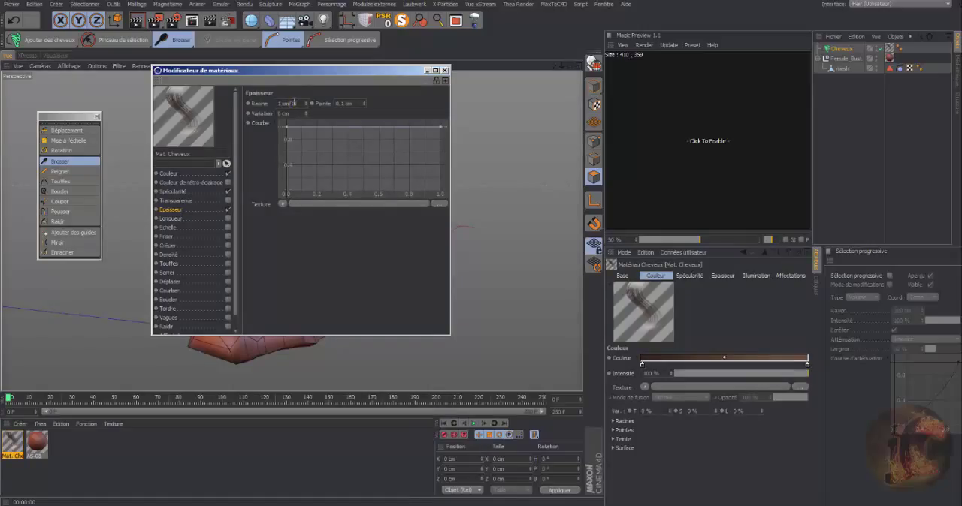
pyautogui.press('Return')
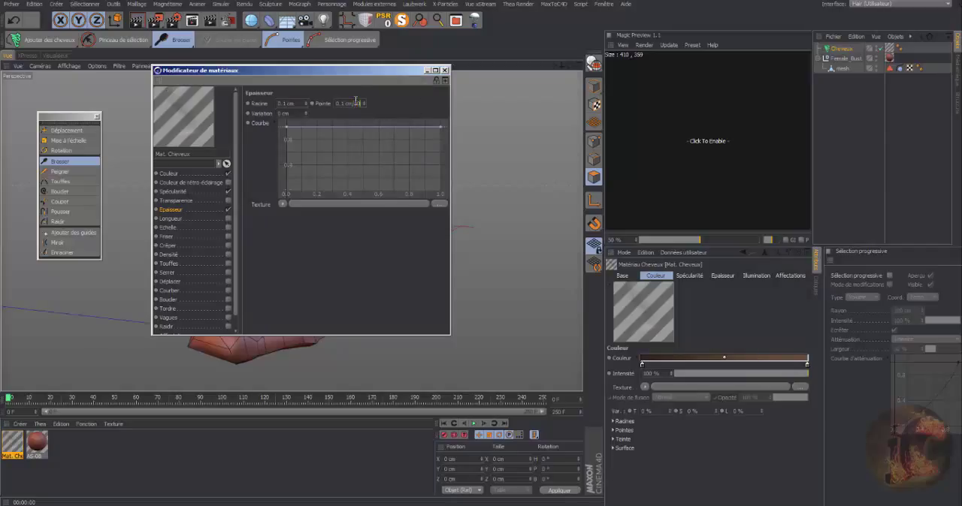
pyautogui.press('Return')
pyautogui.click(178, 219)
pyautogui.click(228, 218)
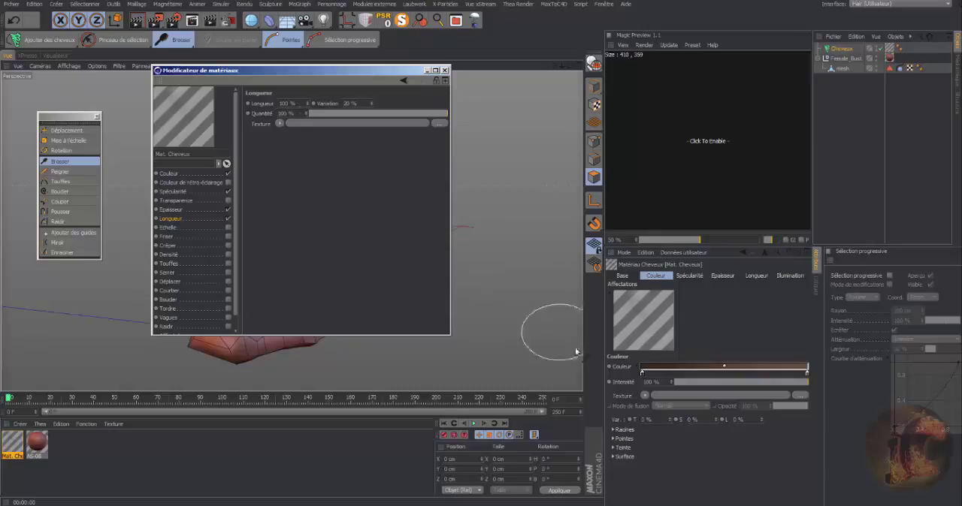
# Show the Guides settings of the Cheveux object.
pyautogui.click(842, 48)
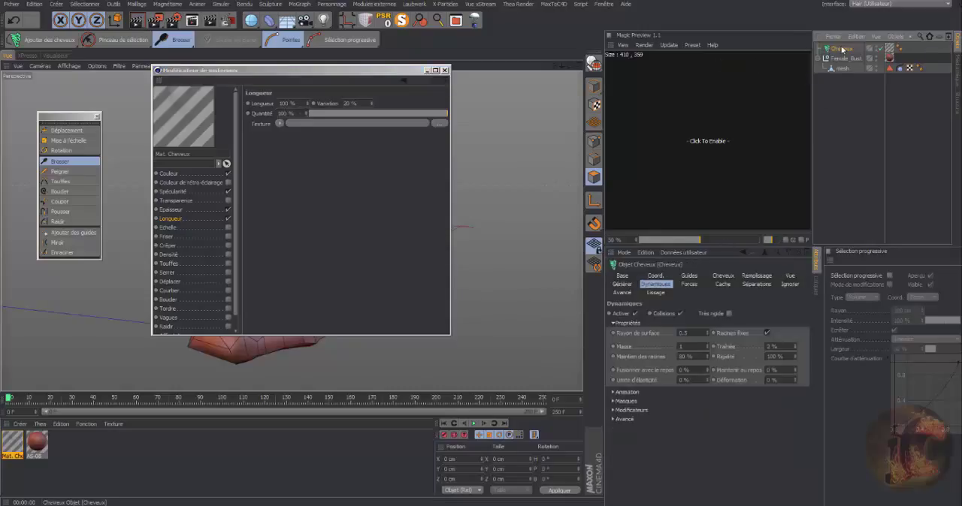
pyautogui.click(688, 276)
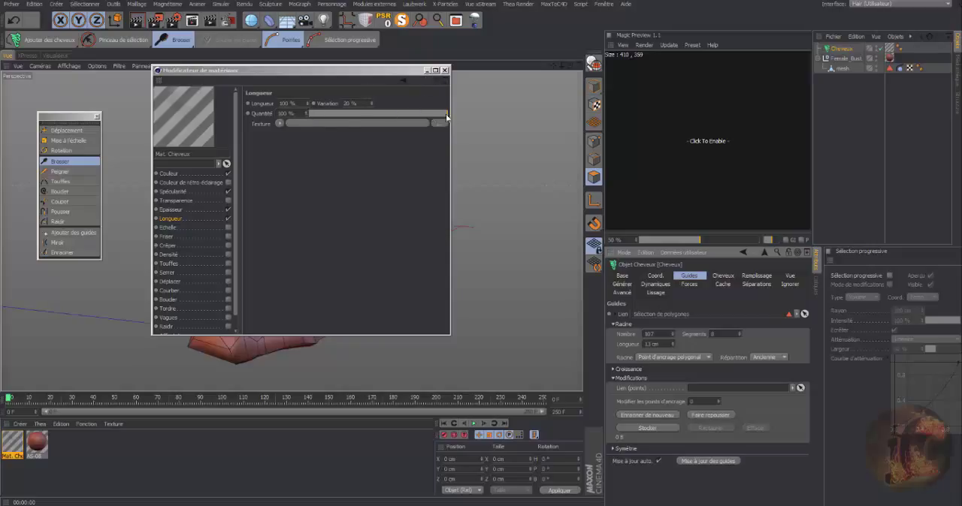
# Close the material editor and render the thinner hair in the viewport from a front three-quarter angle.
pyautogui.click(444, 71)
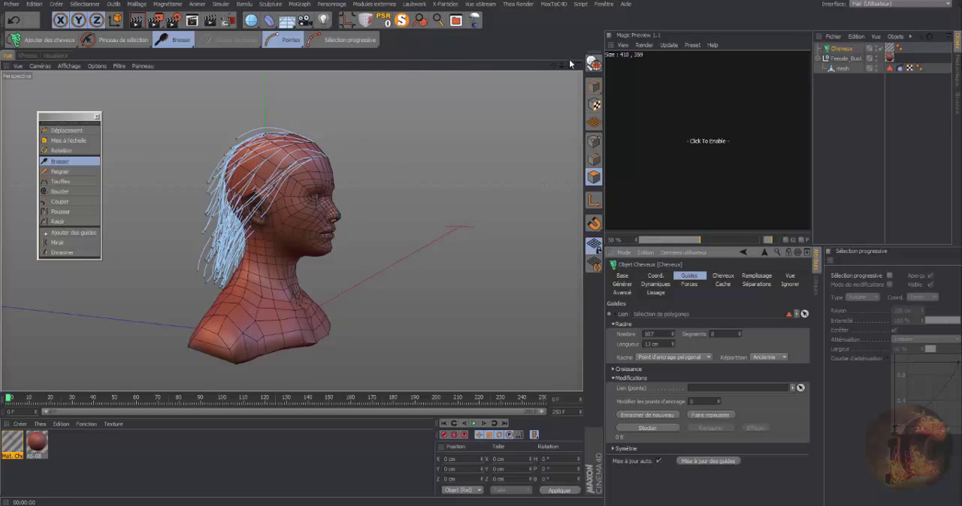
pyautogui.moveTo(569, 66); pyautogui.dragTo(372, 68)
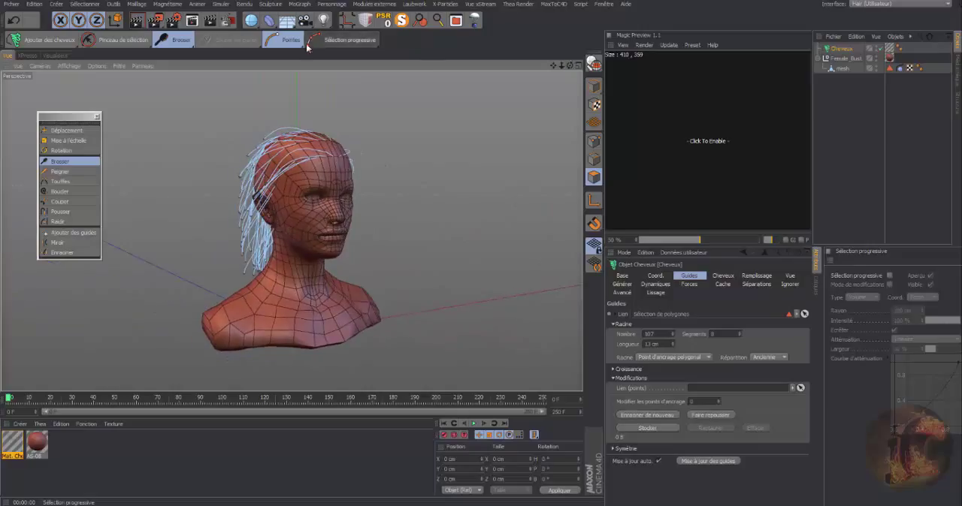
pyautogui.click(138, 23)
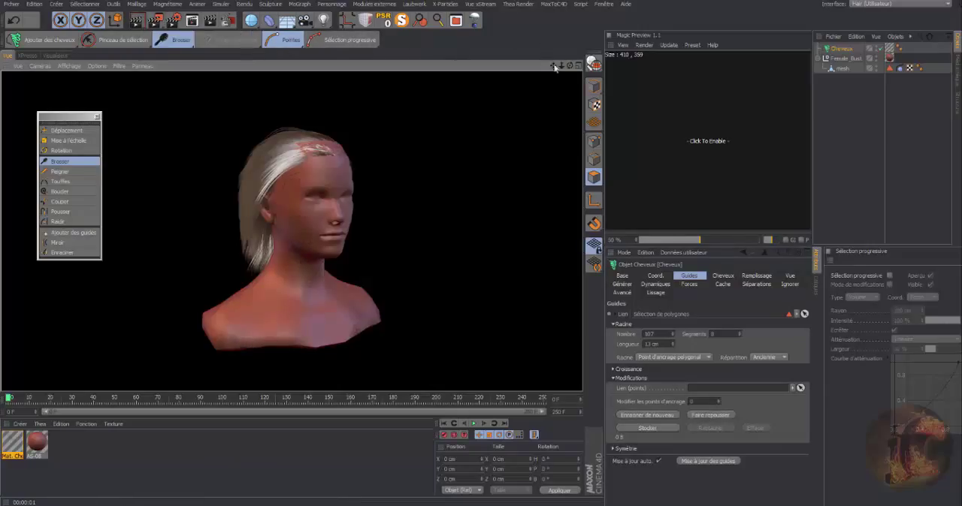
# Render the thinned hair in the viewport from the side and display the Cheveux object's hair count and root settings.
pyautogui.moveTo(570, 67); pyautogui.dragTo(589, 67)
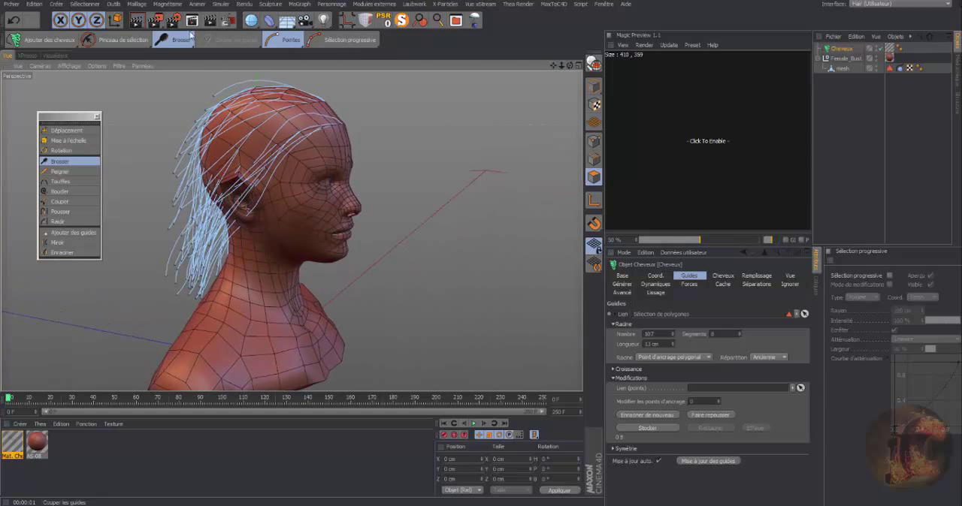
pyautogui.click(136, 20)
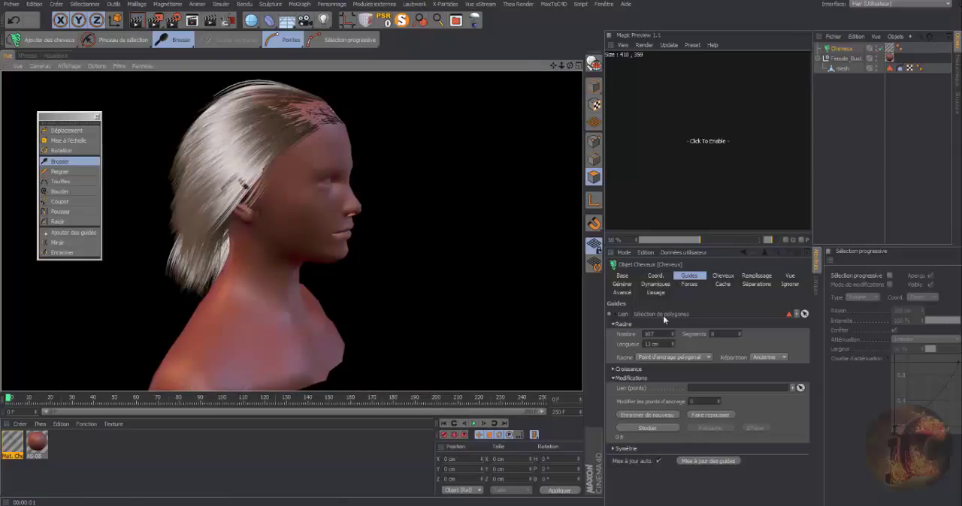
pyautogui.click(721, 280)
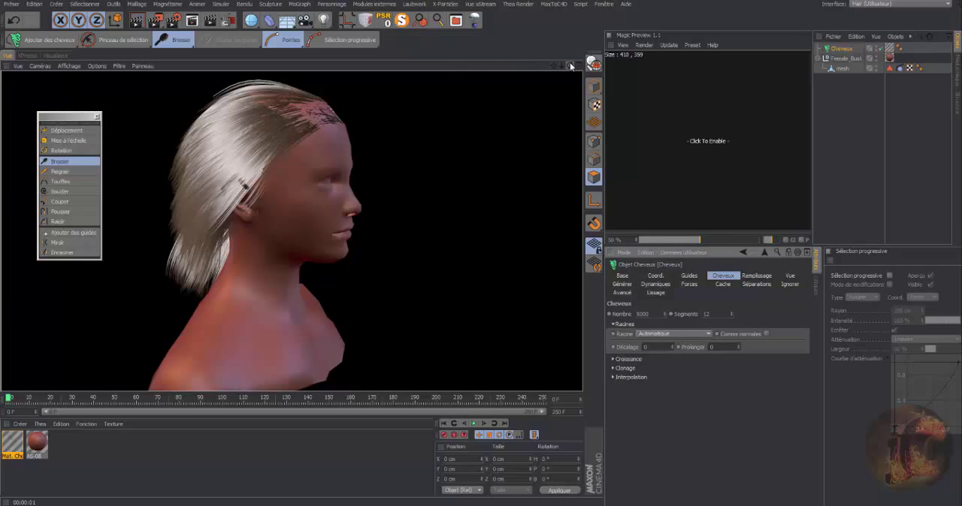
# Brush the guides around the ear with the Brosser tool from a side view of the bust.
pyautogui.moveTo(571, 66)
pyautogui.mouseDown()
pyautogui.moveTo(455, 81)
pyautogui.moveTo(435, 96)
pyautogui.moveTo(555, 70)
pyautogui.moveTo(565, 80)
pyautogui.mouseUp()
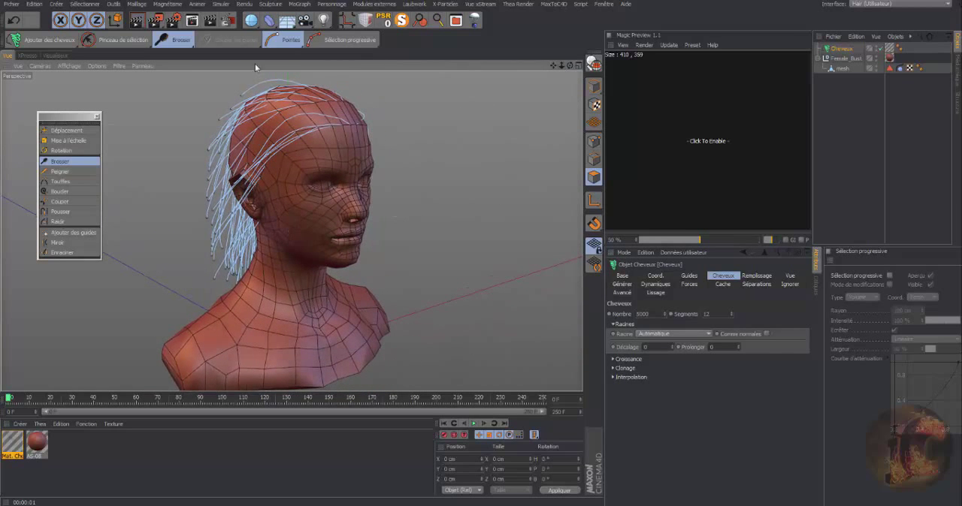
pyautogui.moveTo(553, 67)
pyautogui.mouseDown()
pyautogui.moveTo(567, 49)
pyautogui.moveTo(558, 78)
pyautogui.moveTo(639, 51)
pyautogui.moveTo(578, 64)
pyautogui.mouseUp()
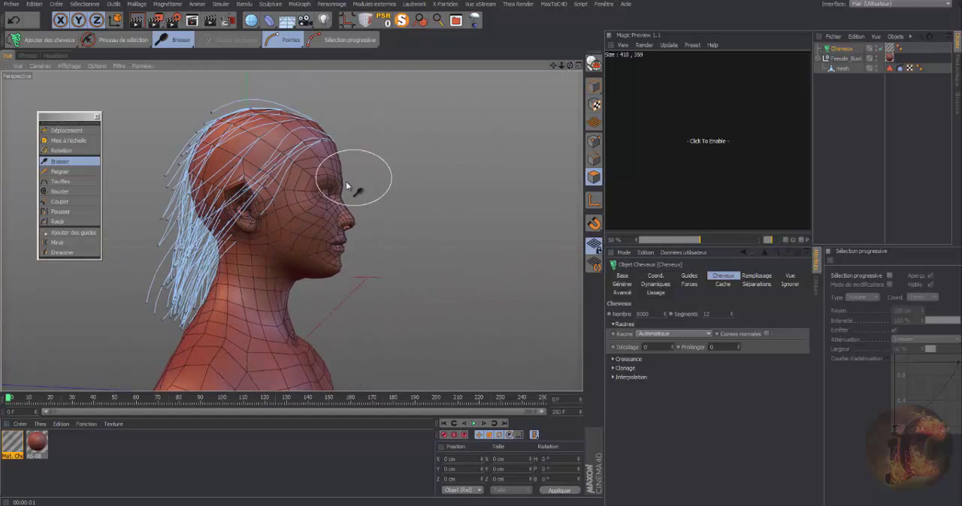
pyautogui.moveTo(268, 210); pyautogui.dragTo(277, 133)
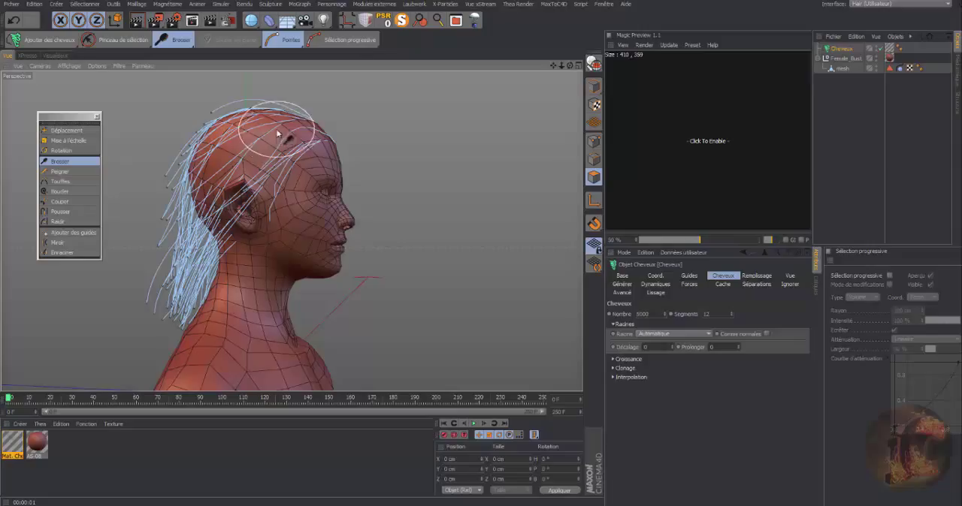
# Review the hair material's Longueur settings in the material editor, then close it.
pyautogui.click(10, 444)
pyautogui.doubleClick(10, 444)
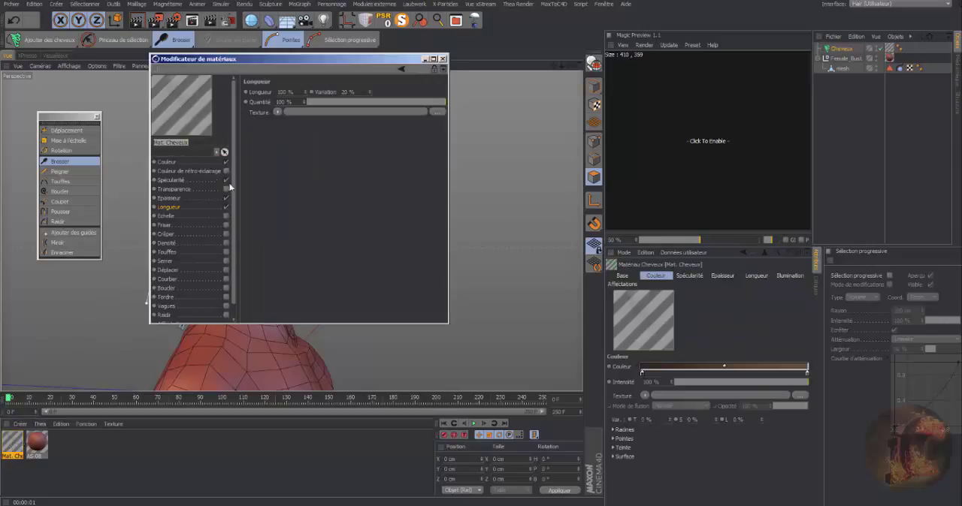
pyautogui.click(444, 59)
# Curl all the guides strongly with the Boucler tool from the front view, at an intensity of about 120 %.
pyautogui.moveTo(570, 66); pyautogui.dragTo(395, 84)
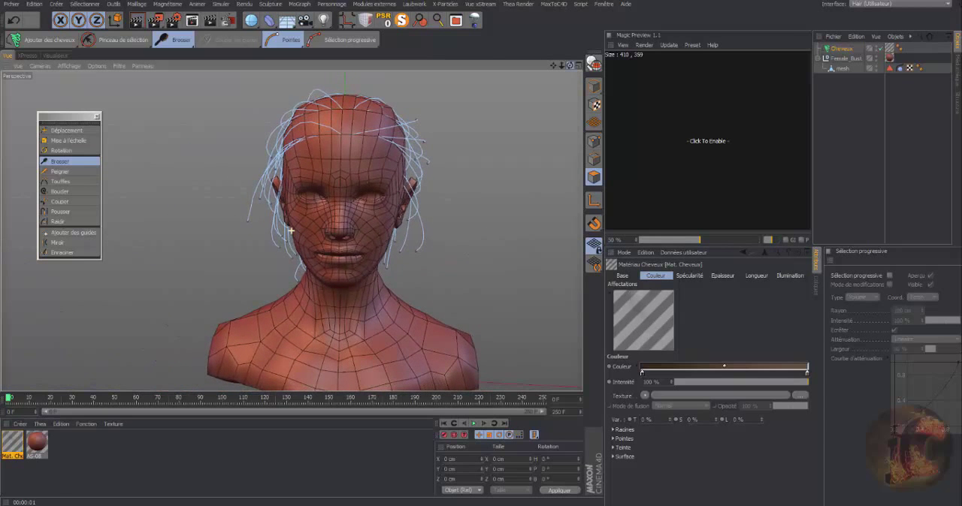
pyautogui.click(60, 192)
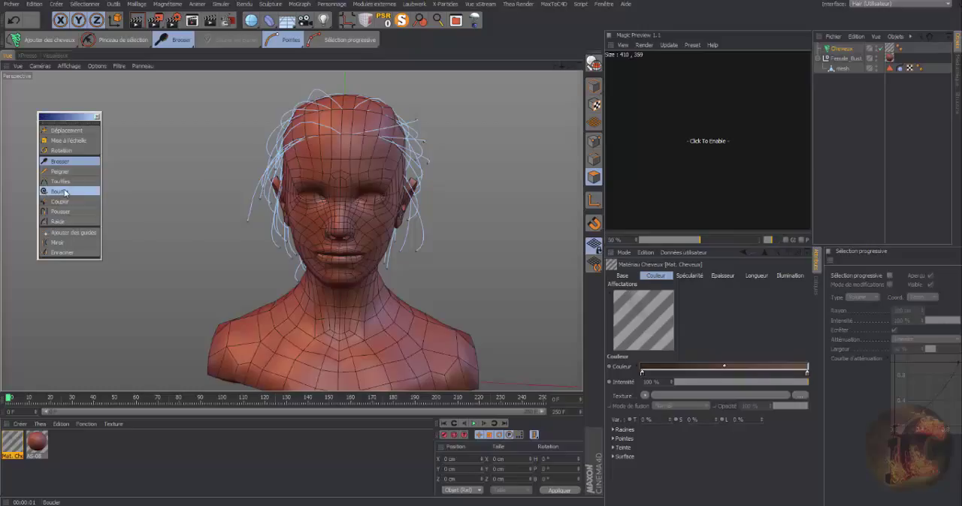
pyautogui.moveTo(160, 210); pyautogui.dragTo(163, 211)
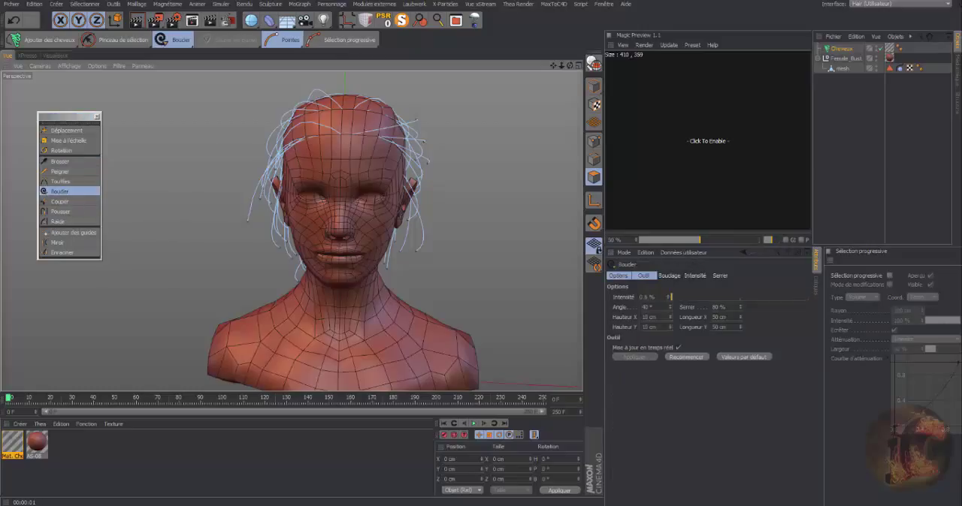
pyautogui.moveTo(246, 210); pyautogui.dragTo(554, 211)
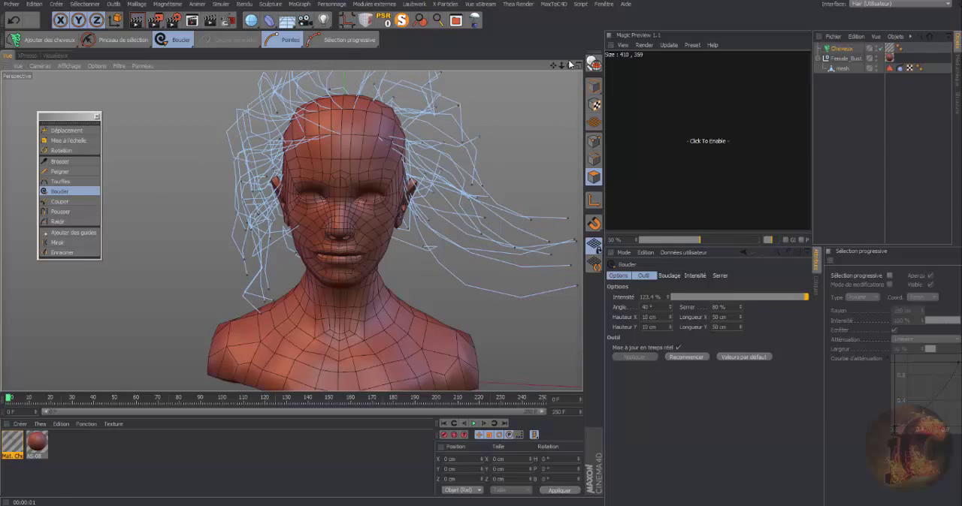
# Gather the curled guides into clumps with the Touffes tool at about 88 % intensity and render the hair from the side.
pyautogui.click(64, 181)
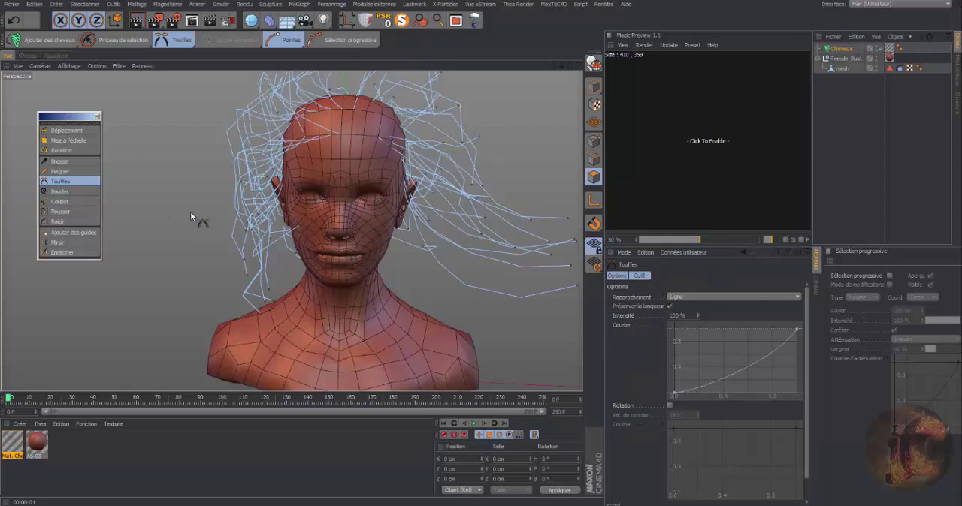
pyautogui.moveTo(429, 248); pyautogui.dragTo(694, 247)
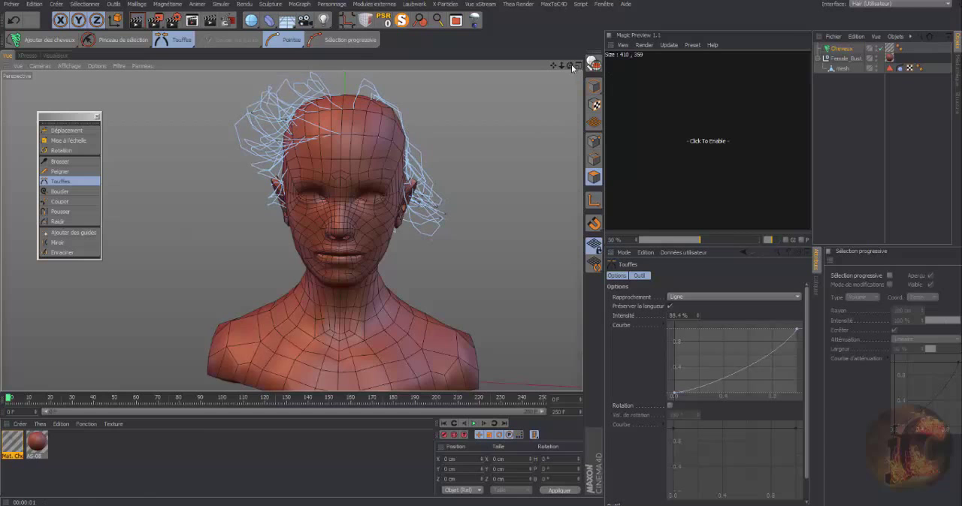
pyautogui.moveTo(571, 66); pyautogui.dragTo(561, 64)
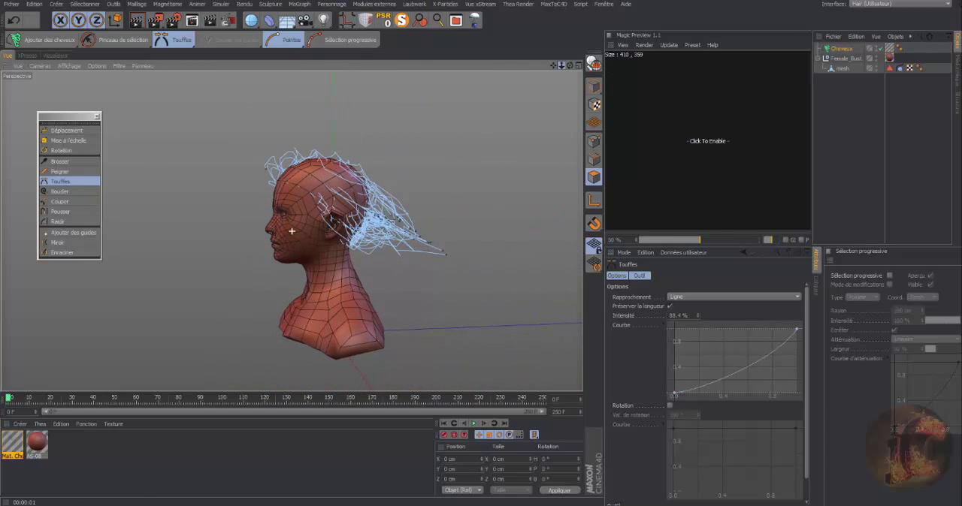
pyautogui.click(137, 20)
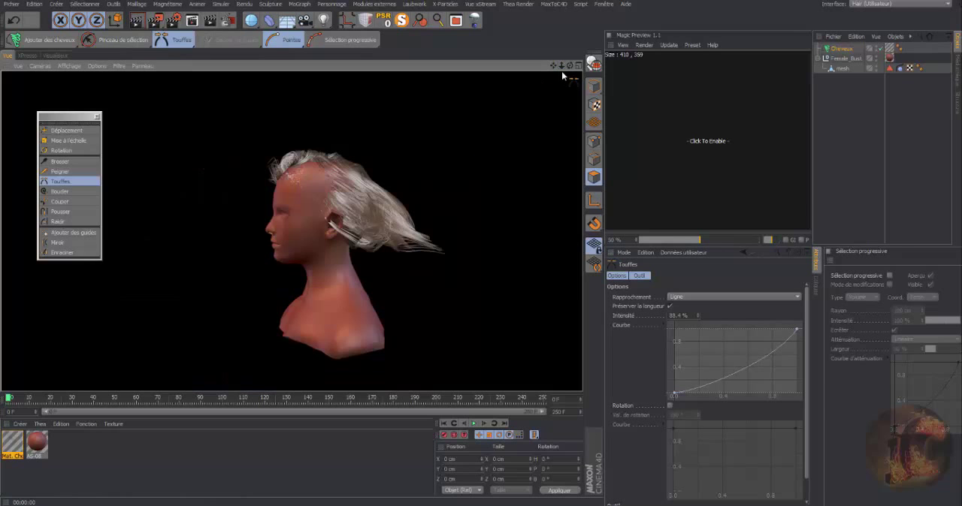
# Rectangle-select the guide tips on the right half of the head from behind, with Limiter aux éléments visibles disabled.
pyautogui.moveTo(562, 67); pyautogui.dragTo(569, 66)
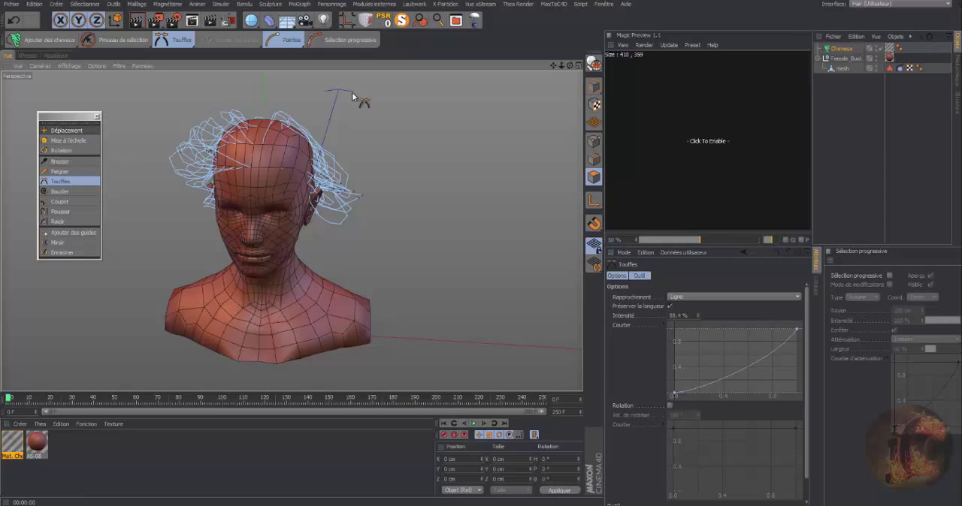
pyautogui.moveTo(568, 65); pyautogui.dragTo(467, 67)
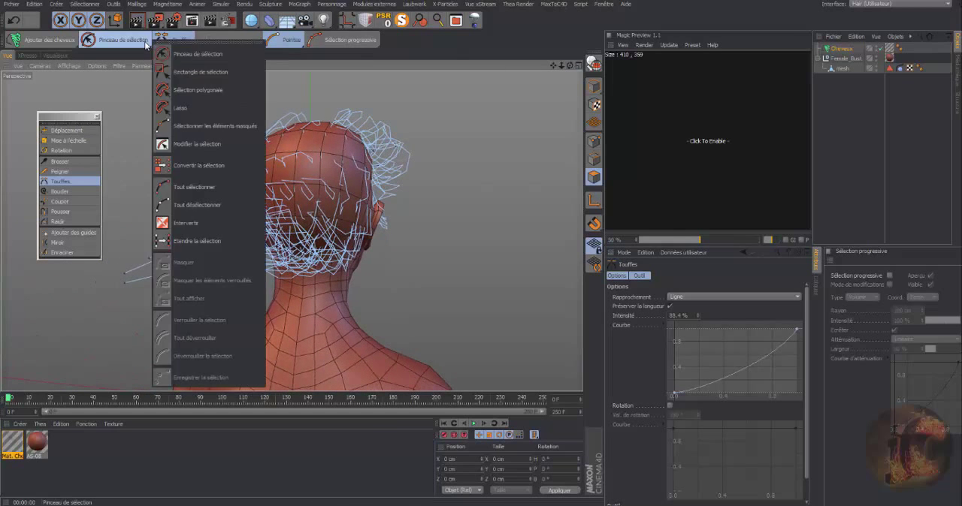
pyautogui.click(89, 39)
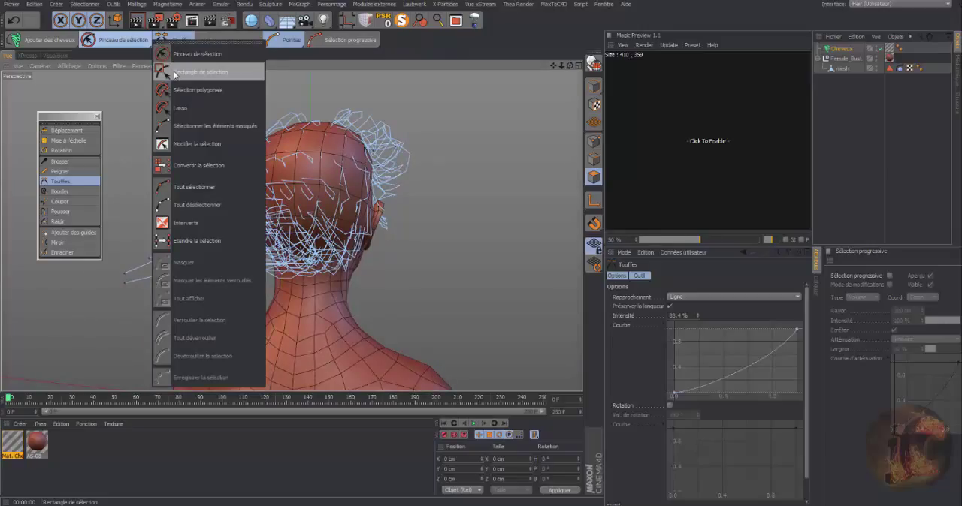
pyautogui.click(174, 73)
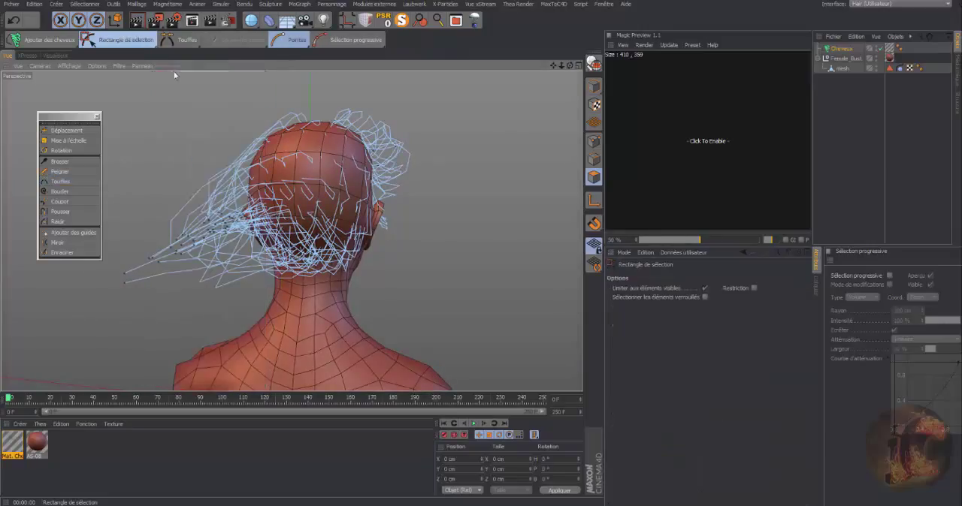
pyautogui.click(704, 289)
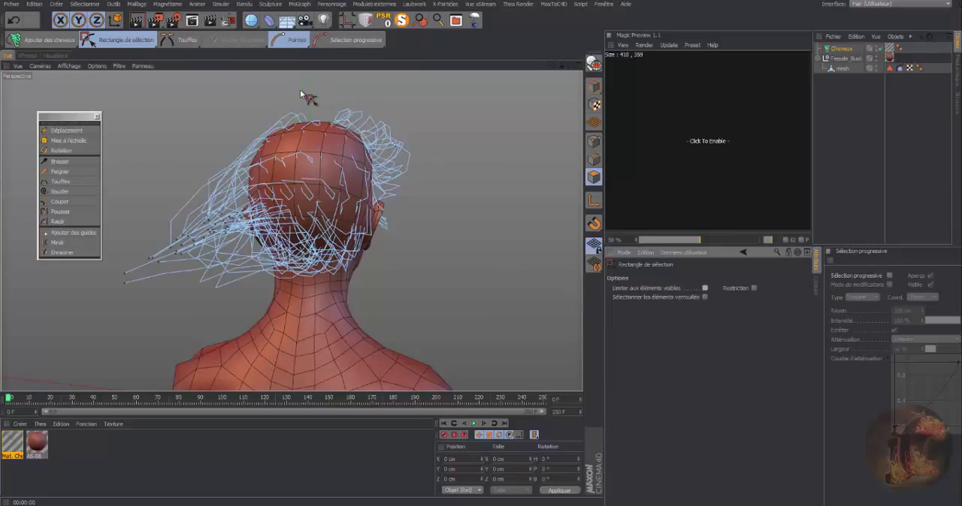
pyautogui.moveTo(299, 91); pyautogui.dragTo(501, 305)
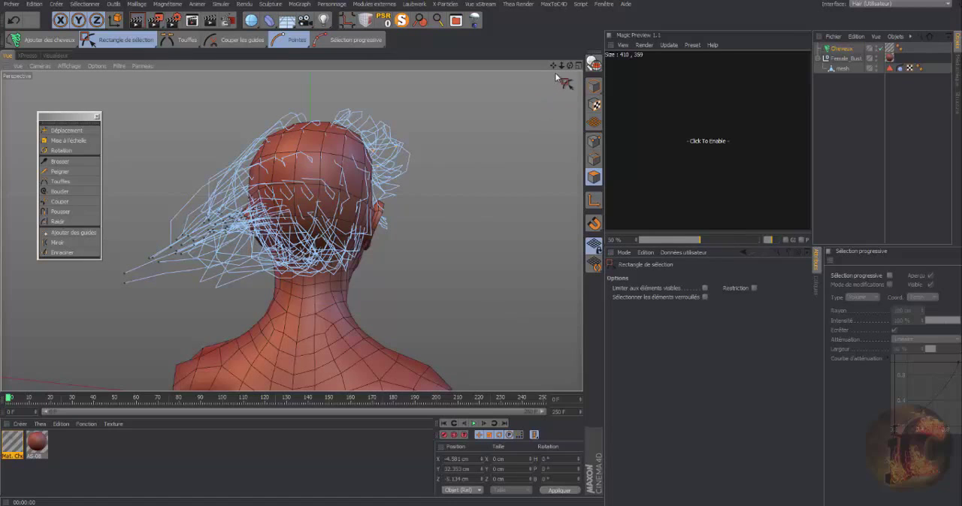
# Move the selected guide tips across the top of the head with the Déplacement tool, adjusting them from several angles.
pyautogui.moveTo(569, 67); pyautogui.dragTo(491, 95)
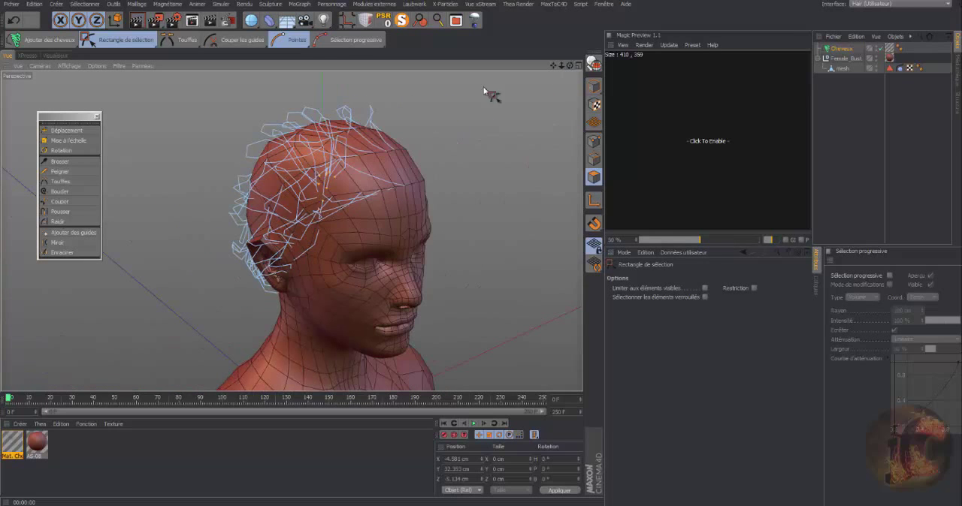
pyautogui.click(60, 131)
pyautogui.moveTo(326, 162); pyautogui.dragTo(377, 91)
pyautogui.moveTo(567, 68); pyautogui.dragTo(475, 120)
pyautogui.moveTo(376, 102); pyautogui.dragTo(426, 106)
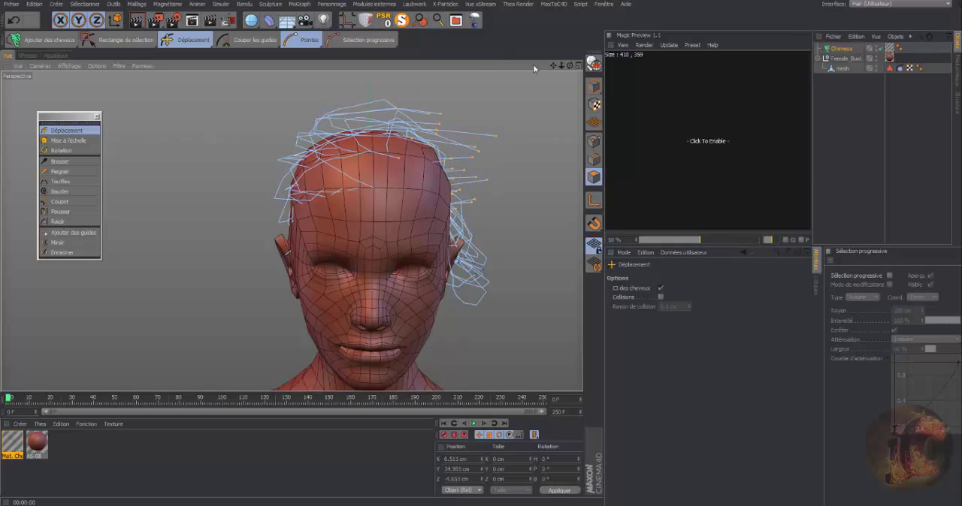
pyautogui.moveTo(561, 66); pyautogui.dragTo(460, 67)
pyautogui.moveTo(448, 120); pyautogui.dragTo(458, 120)
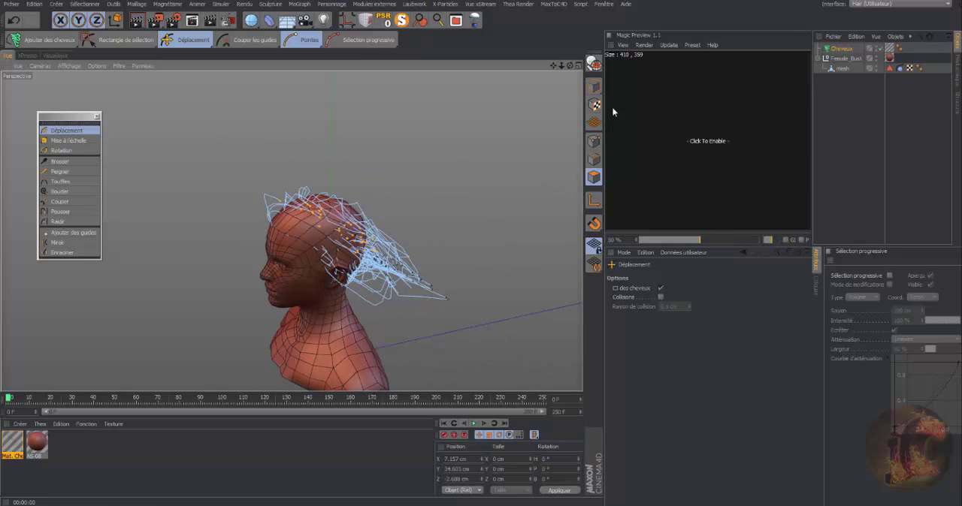
pyautogui.moveTo(573, 63); pyautogui.dragTo(446, 125)
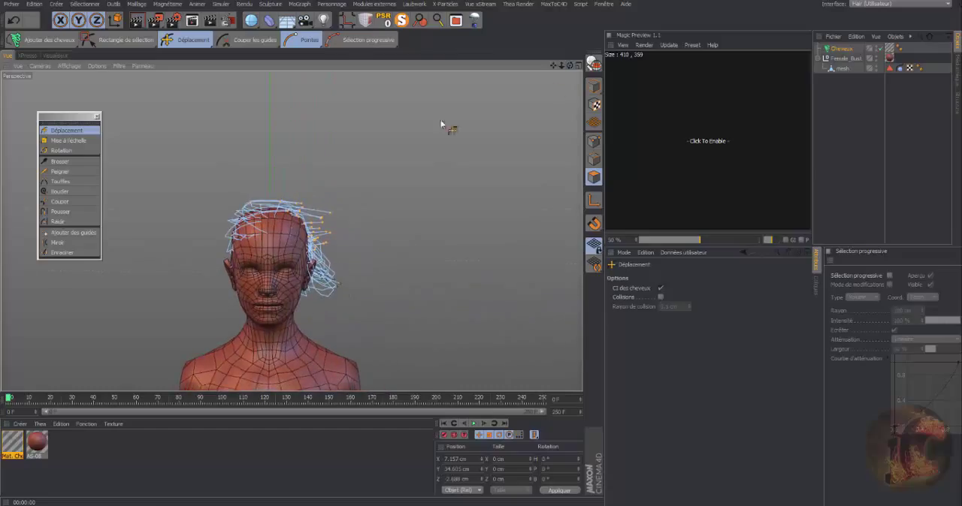
# Curl the selected guides slightly with the Boucler tool at about -4.6 % intensity and render the result from the front.
pyautogui.click(65, 192)
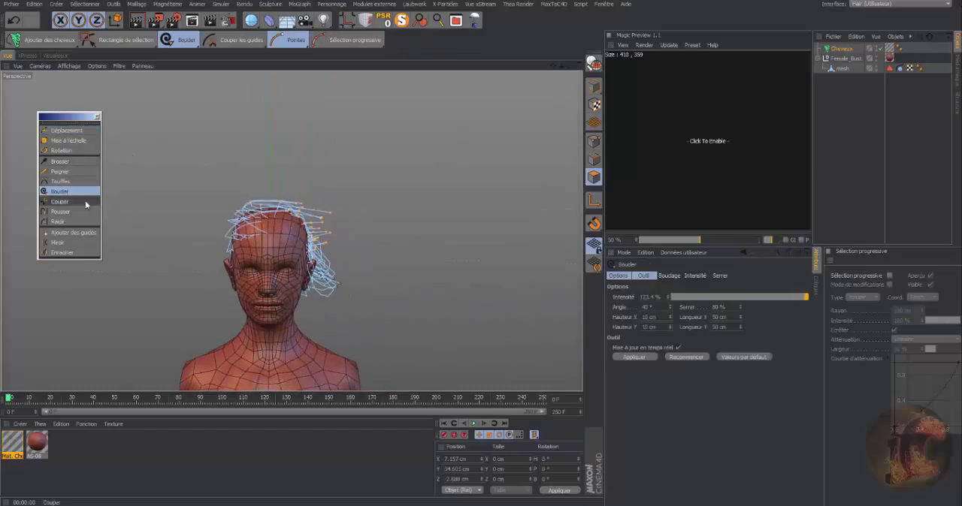
pyautogui.moveTo(134, 220); pyautogui.dragTo(162, 165)
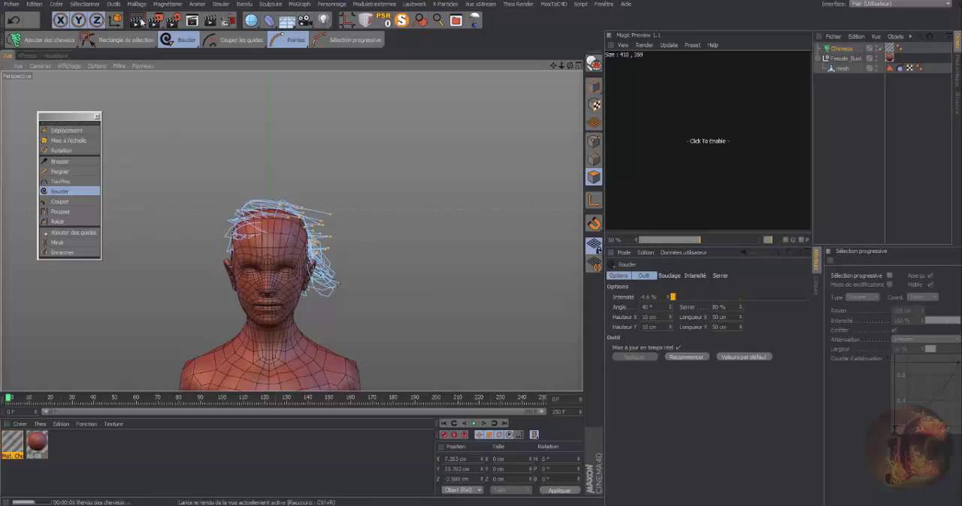
pyautogui.click(137, 20)
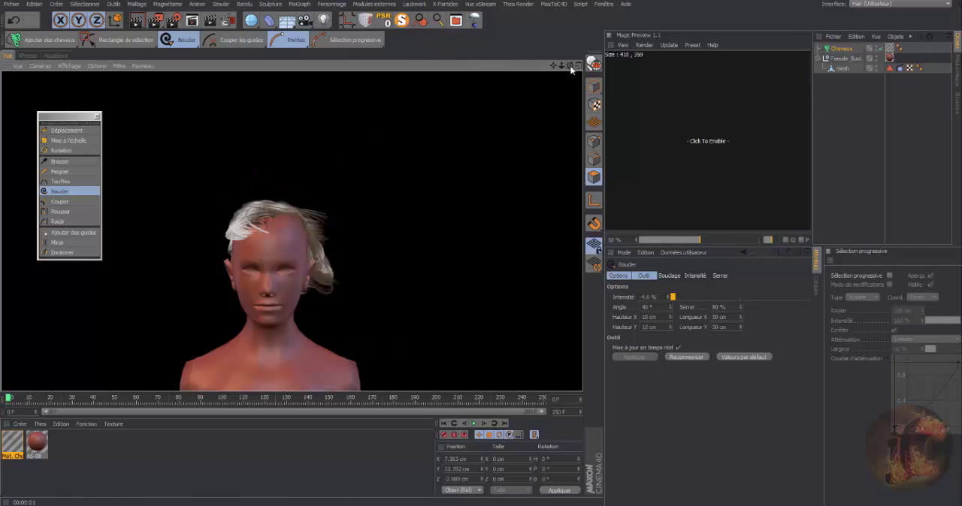
# Regrow the Cheveux object's guides with Faire repousser to reset their styling.
pyautogui.moveTo(571, 68); pyautogui.dragTo(451, 69)
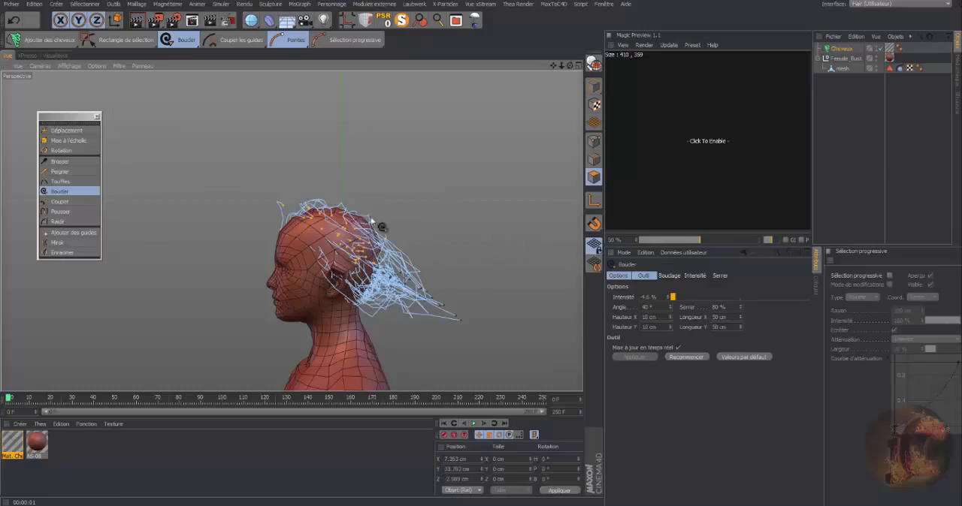
pyautogui.click(840, 50)
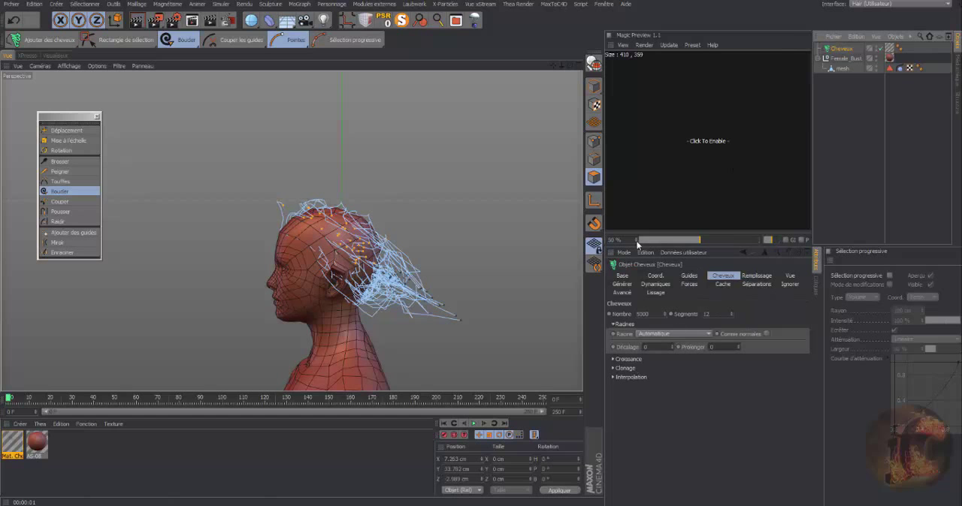
pyautogui.moveTo(567, 67); pyautogui.dragTo(706, 328)
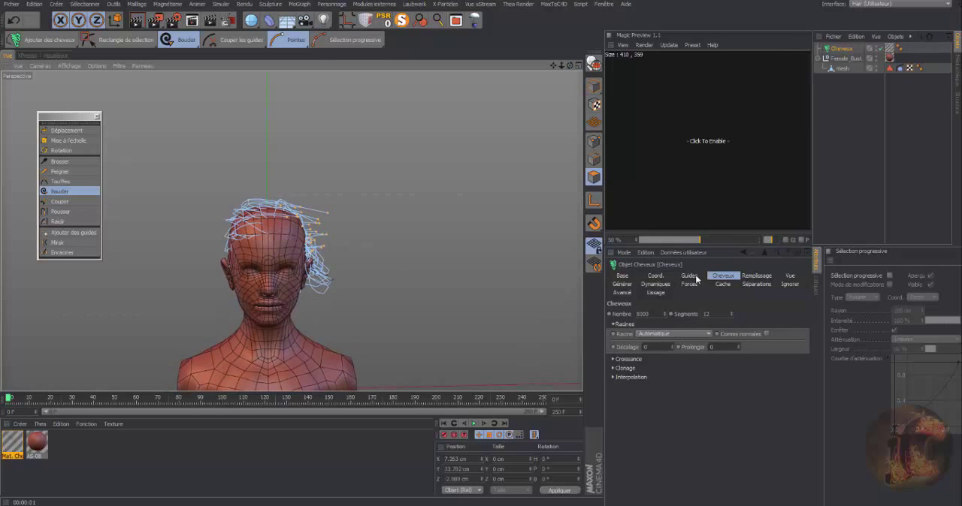
pyautogui.click(689, 276)
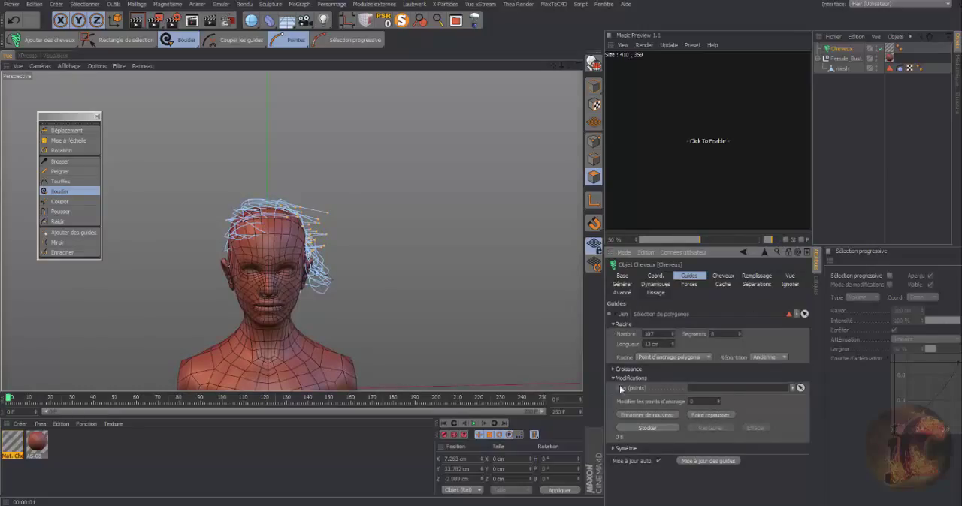
pyautogui.click(703, 417)
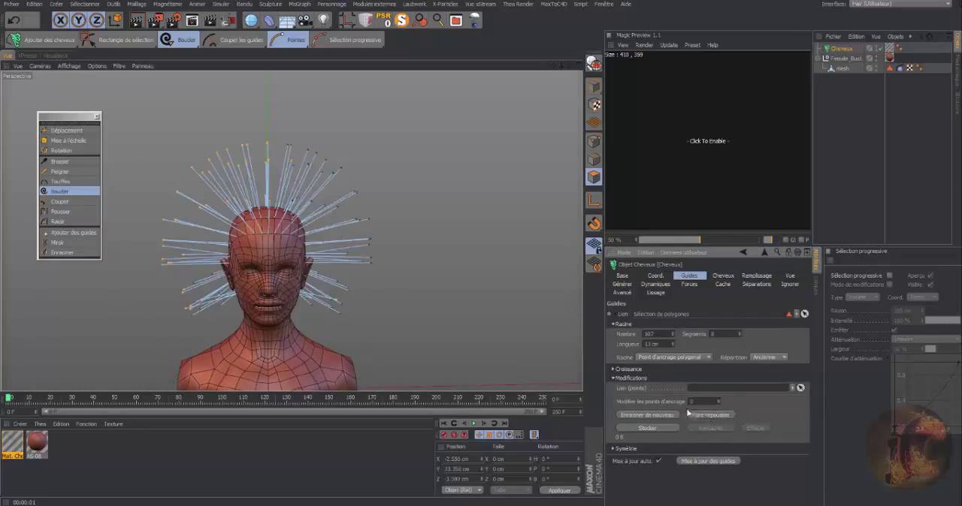